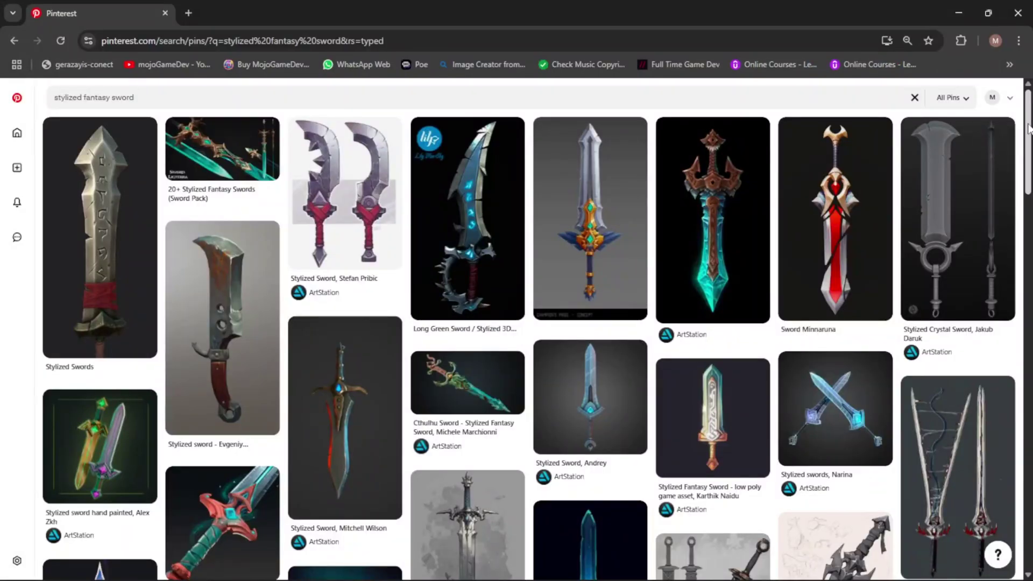
# - Browse the stylized fantasy sword pins for reference designs
pyautogui.scroll(-4, 1027, 129)
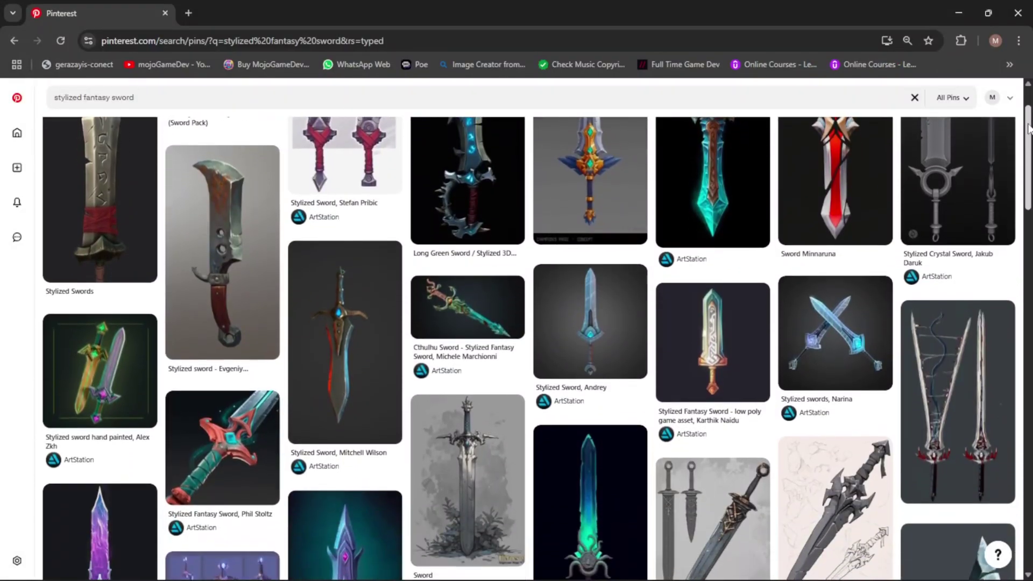
pyautogui.scroll(-6, 1027, 128)
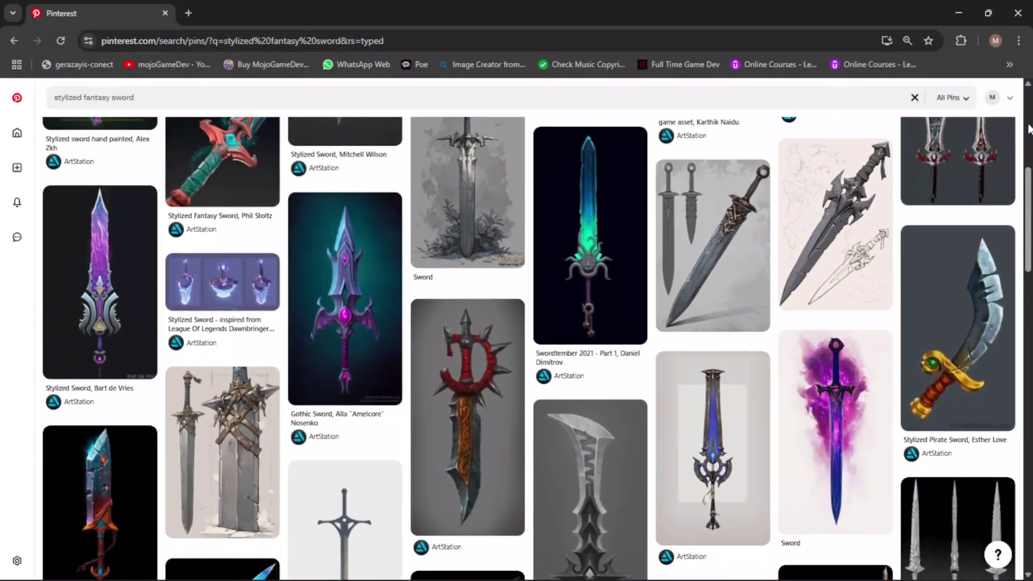
pyautogui.scroll(-3, 1027, 129)
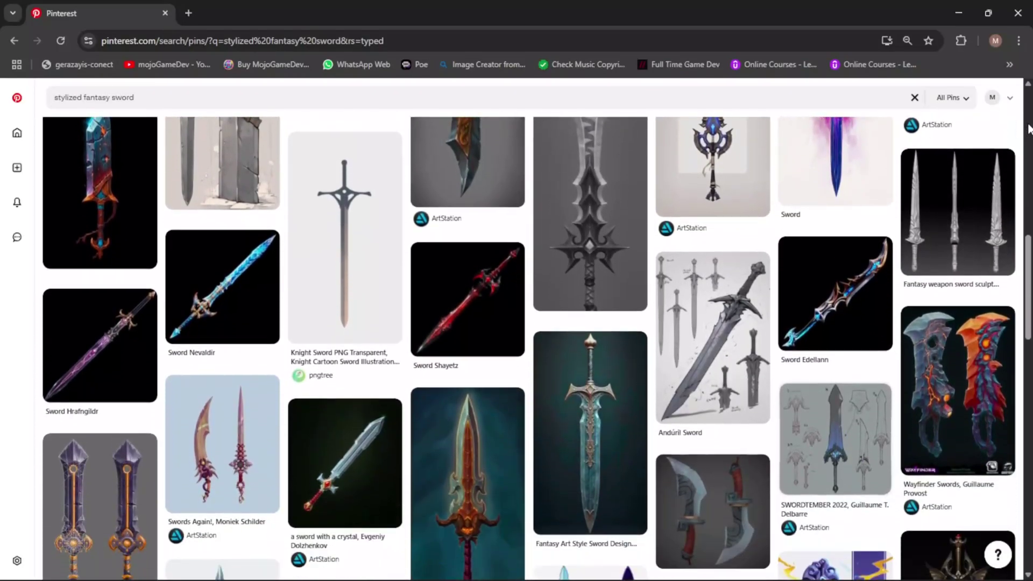
pyautogui.click(789, 334)
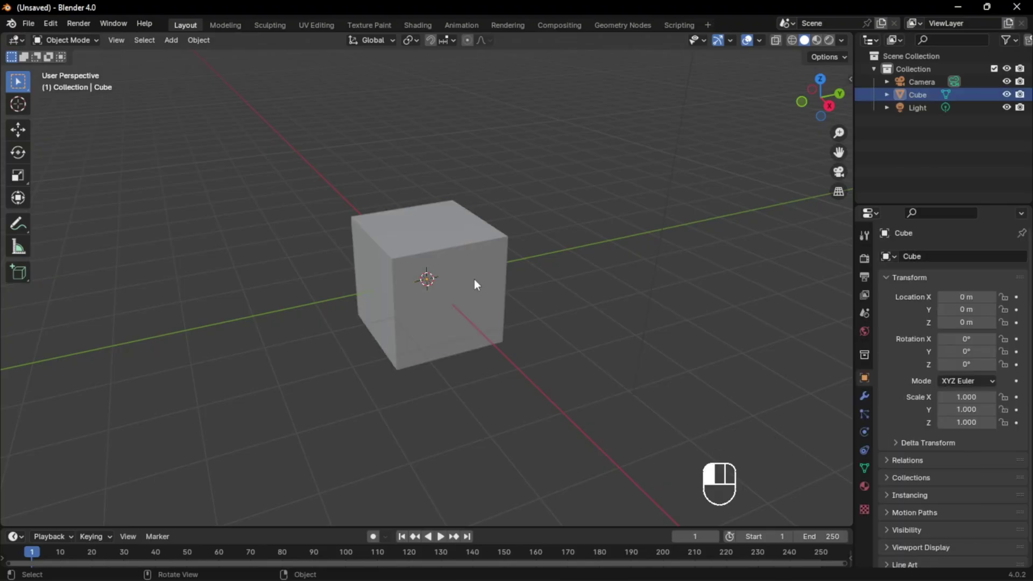
# - In Blender, delete the default cube and switch to the front view
pyautogui.press('Delete')
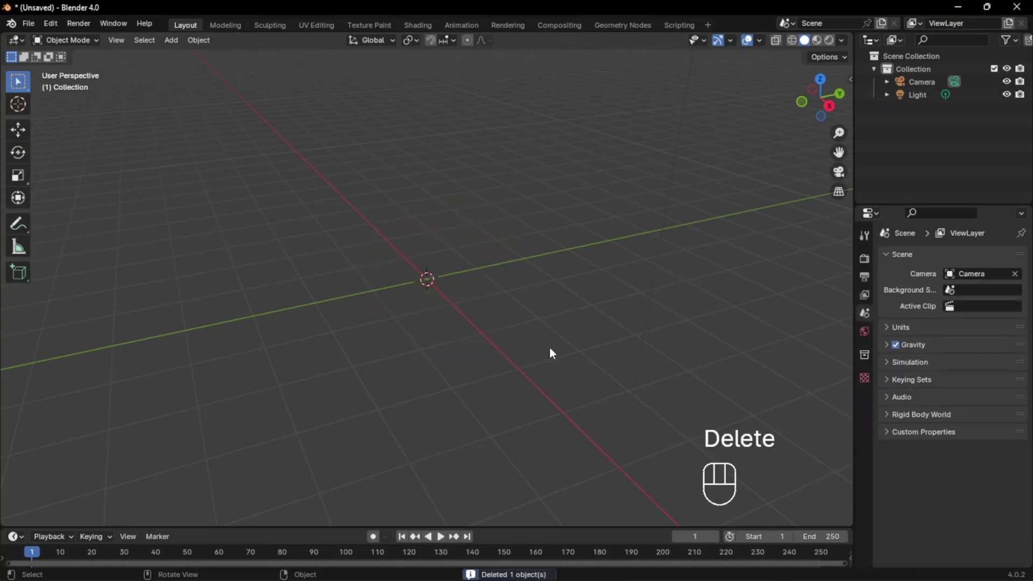
pyautogui.press('`')
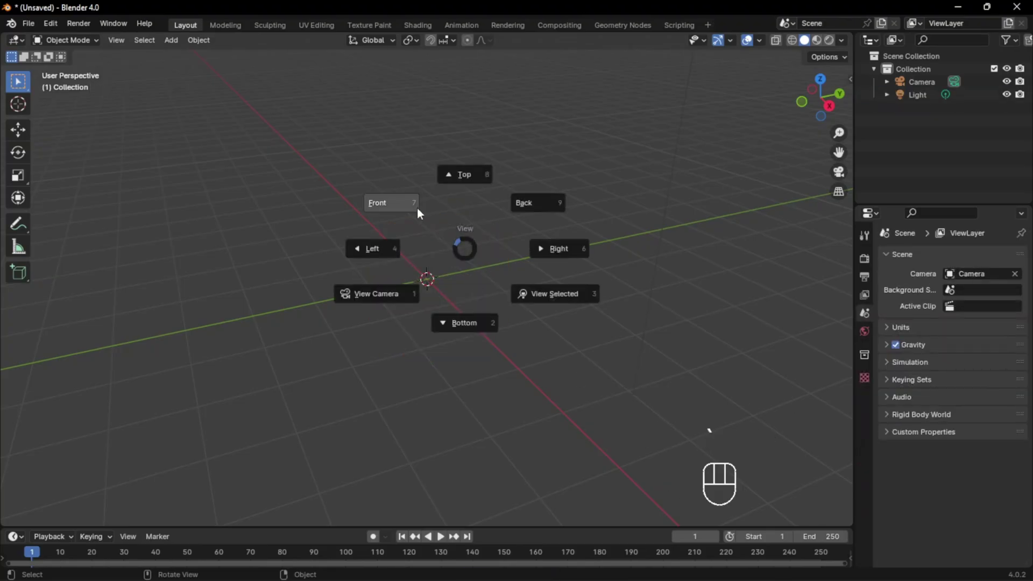
pyautogui.click(418, 208)
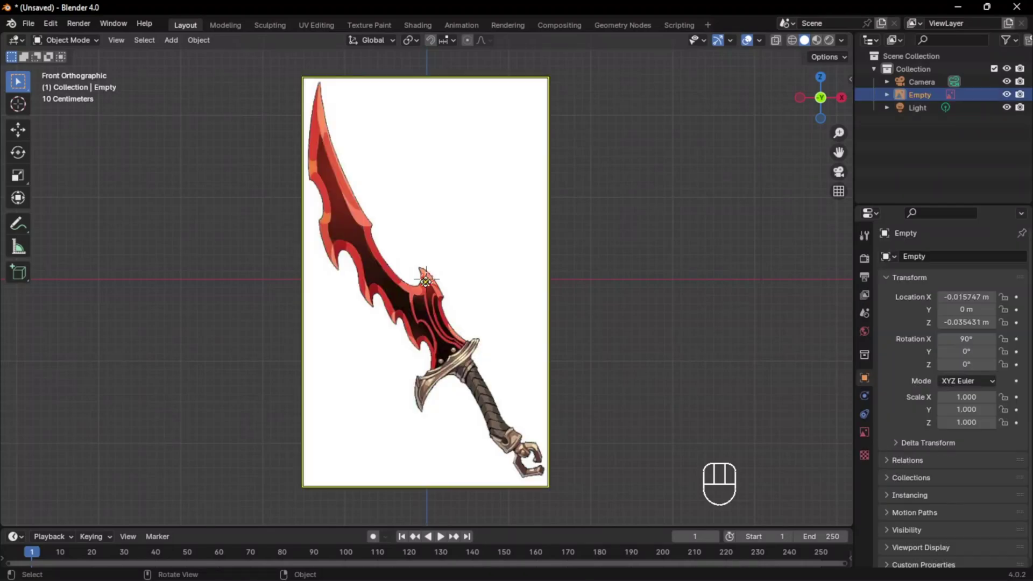
# - Enable opacity for the sword reference image, and rotate and move it so the sword stands upright with its crossguard at the origin
pyautogui.click(865, 433)
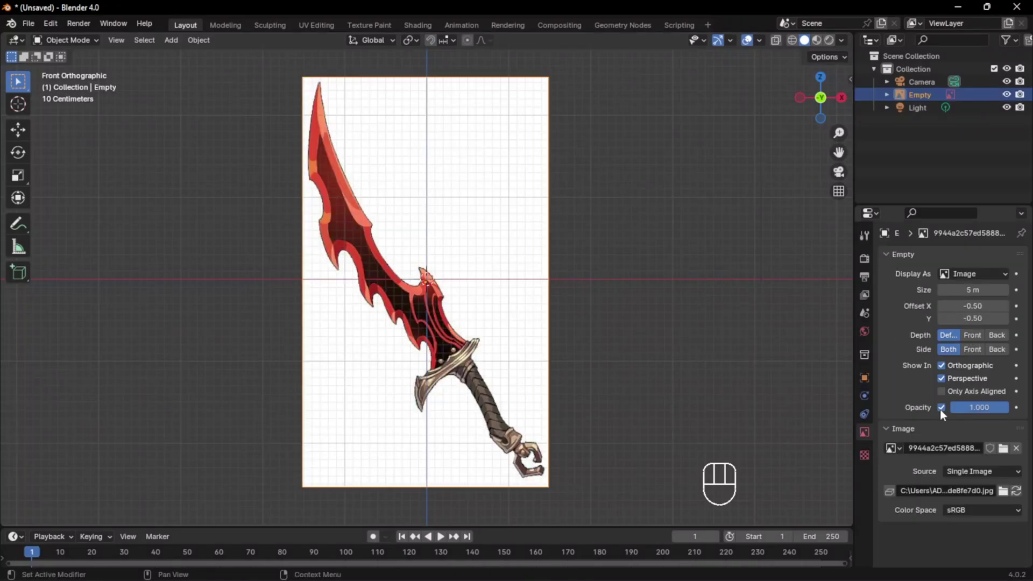
pyautogui.press('r')
pyautogui.click(587, 444)
pyautogui.press('g')
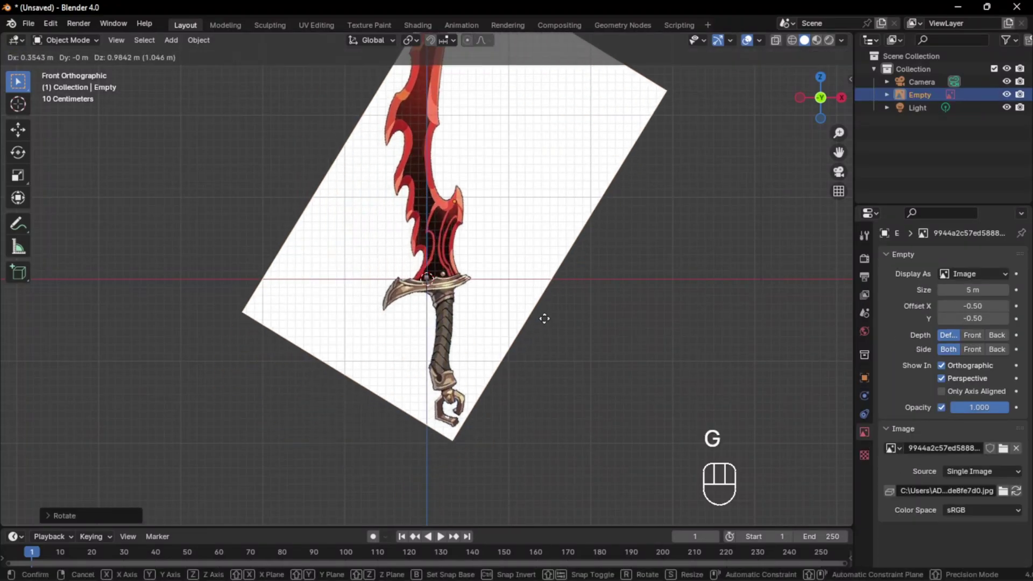
pyautogui.click(544, 319)
pyautogui.scroll(8, 535, 321)
pyautogui.scroll(-8, 541, 307)
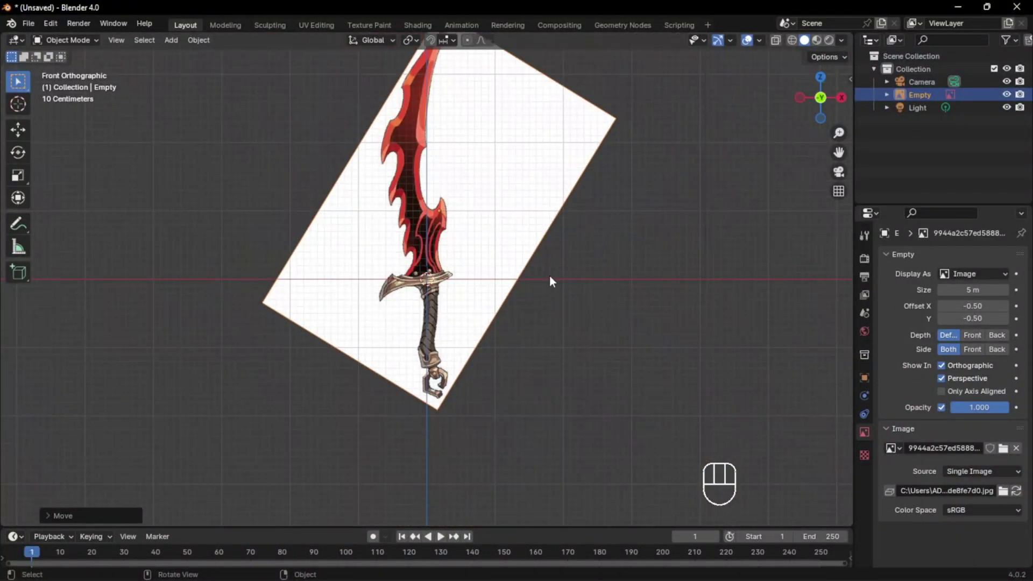
pyautogui.scroll(1, 551, 329)
pyautogui.keyDown('shift'); pyautogui.moveTo(551, 281); pyautogui.dragTo(483, 366, button='middle'); pyautogui.keyUp('shift')
pyautogui.press('r')
pyautogui.click(553, 323)
# - Move the reference image back along the Y axis and return to the front view
pyautogui.press('g')
pyautogui.press('y')
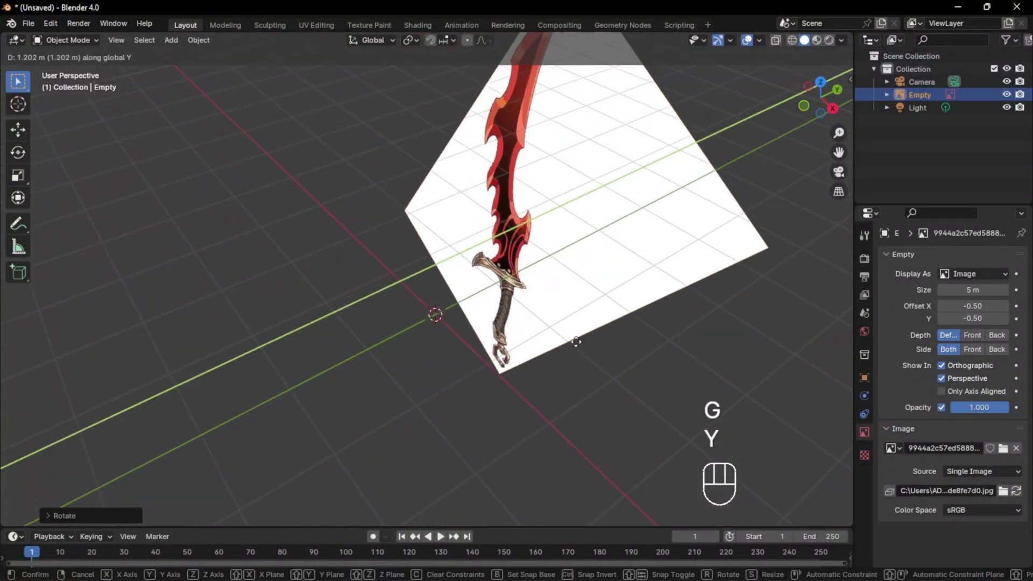
pyautogui.click(652, 309)
pyautogui.press('`')
pyautogui.click(570, 263)
pyautogui.scroll(5, 517, 312)
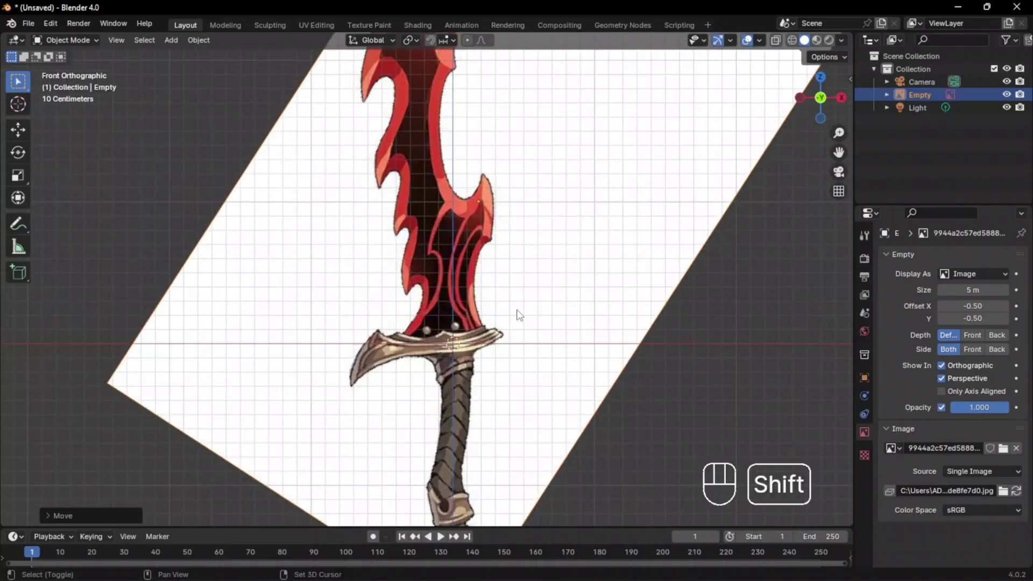
# - Add a plane at the origin and rotate it 90° about the X axis to face the front view
pyautogui.hotkey('shift', 'a')
pyautogui.click(574, 45)
pyautogui.press('r')
pyautogui.press('x')
pyautogui.press('9')
pyautogui.press('0')
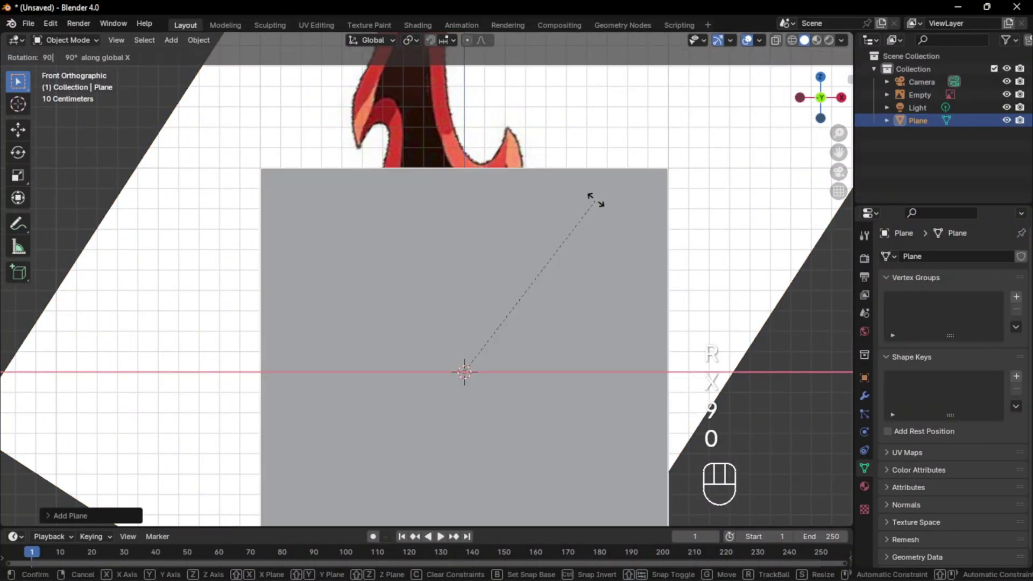
pyautogui.press('Return')
# - Scale the plane down to the crossguard's height and stretch it along X to about the width of the blade's base
pyautogui.press('s')
pyautogui.scroll(-4, 619, 253)
pyautogui.scroll(5, 588, 291)
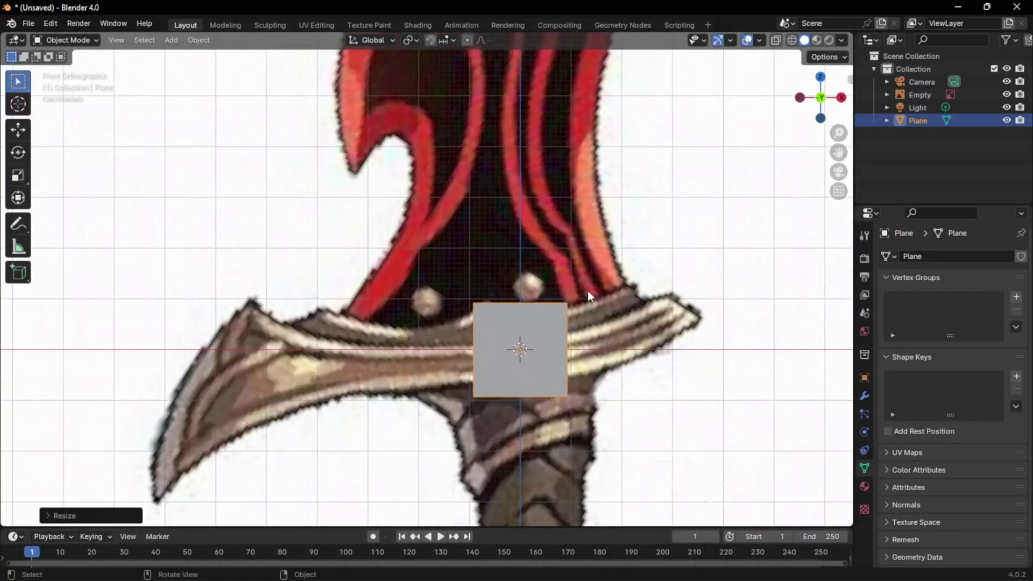
pyautogui.click(696, 301)
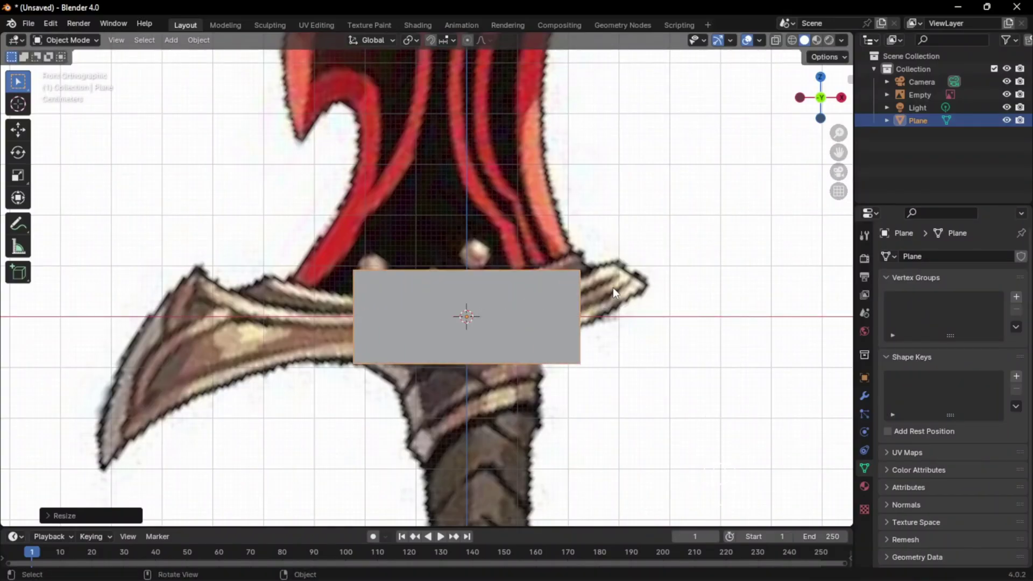
pyautogui.press('s')
pyautogui.press('x')
pyautogui.click(608, 329)
# - In Edit Mode, raise the plane's bottom edge along Z to just above the crossguard's centre line
pyautogui.press('Tab')
pyautogui.press('2')
pyautogui.press('g')
pyautogui.press('z')
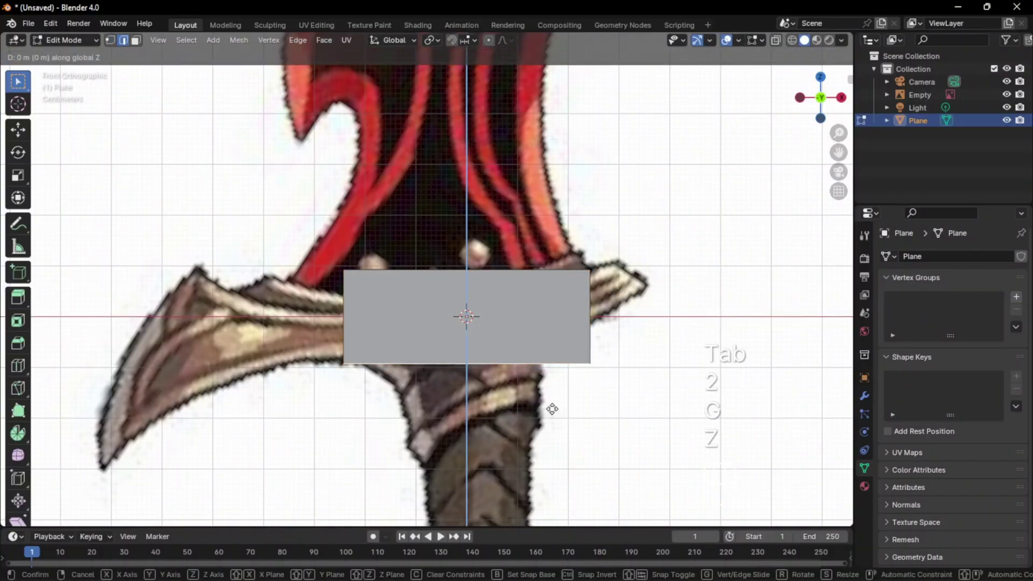
pyautogui.click(553, 362)
pyautogui.keyDown('shift'); pyautogui.moveTo(600, 247); pyautogui.dragTo(548, 287, button='middle'); pyautogui.keyUp('shift')
pyautogui.scroll(1, 547, 286)
# - Select the plane's upper-right vertex and search the commands for "extend" to find the shortcut of Rip Vertices and Extend
pyautogui.press('1')
pyautogui.scroll(1, 556, 349)
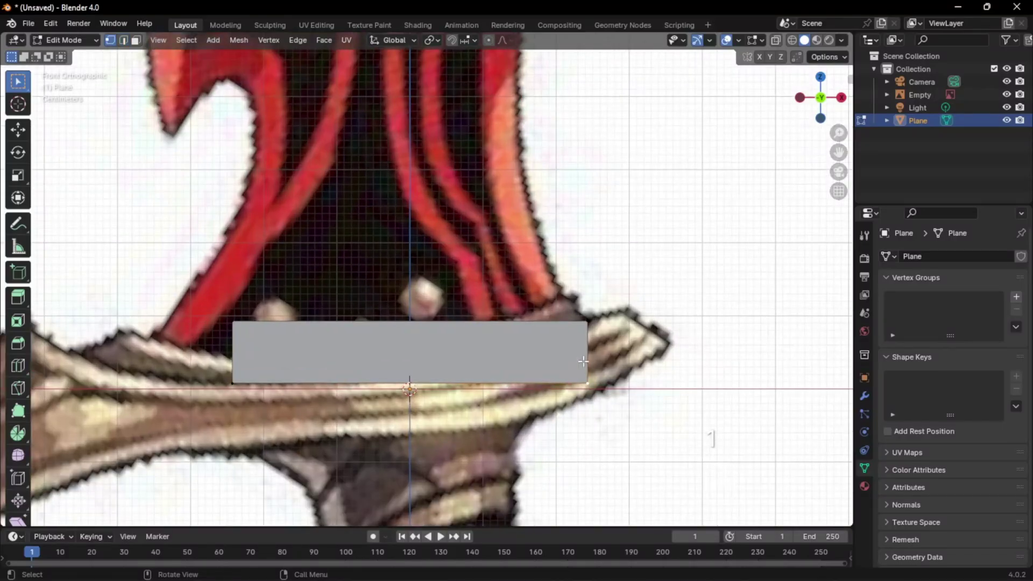
pyautogui.click(585, 361)
pyautogui.press('g')
pyautogui.press('z')
pyautogui.click(585, 361)
pyautogui.press('2')
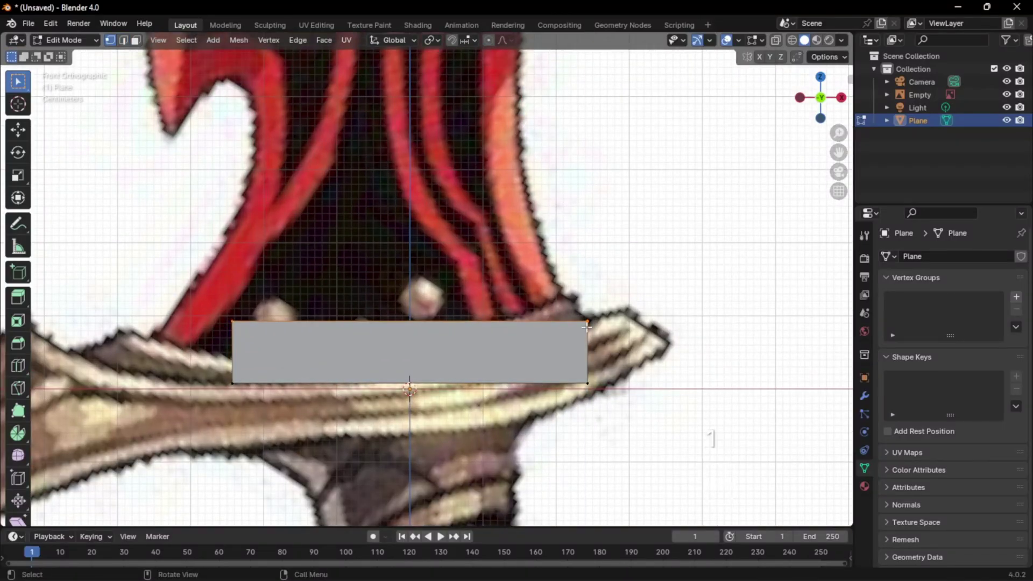
pyautogui.keyDown('shift'); pyautogui.moveTo(587, 327); pyautogui.dragTo(590, 322, button='middle'); pyautogui.keyUp('shift')
pyautogui.press('F3')
pyautogui.write('extend')
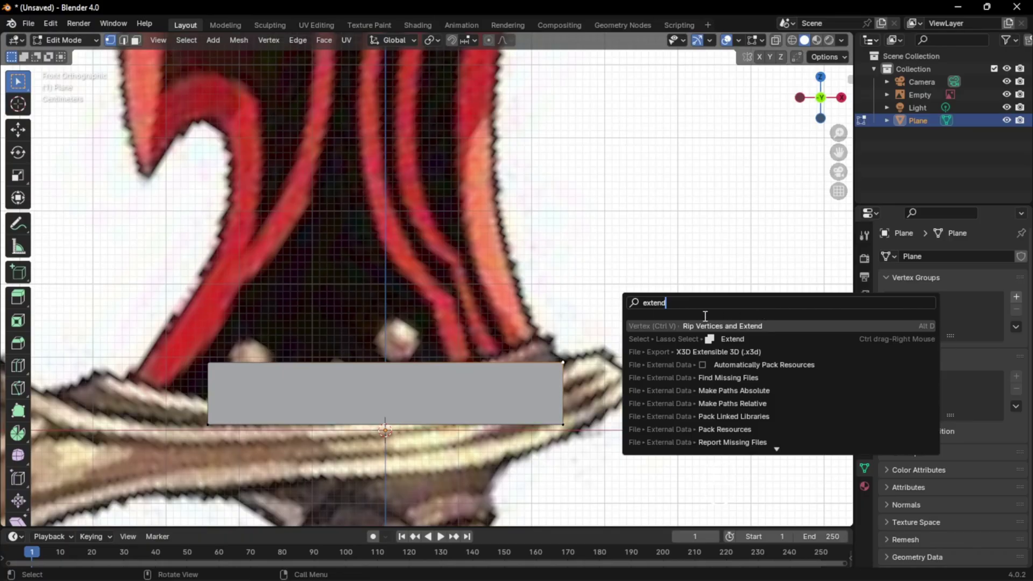
pyautogui.press('Escape')
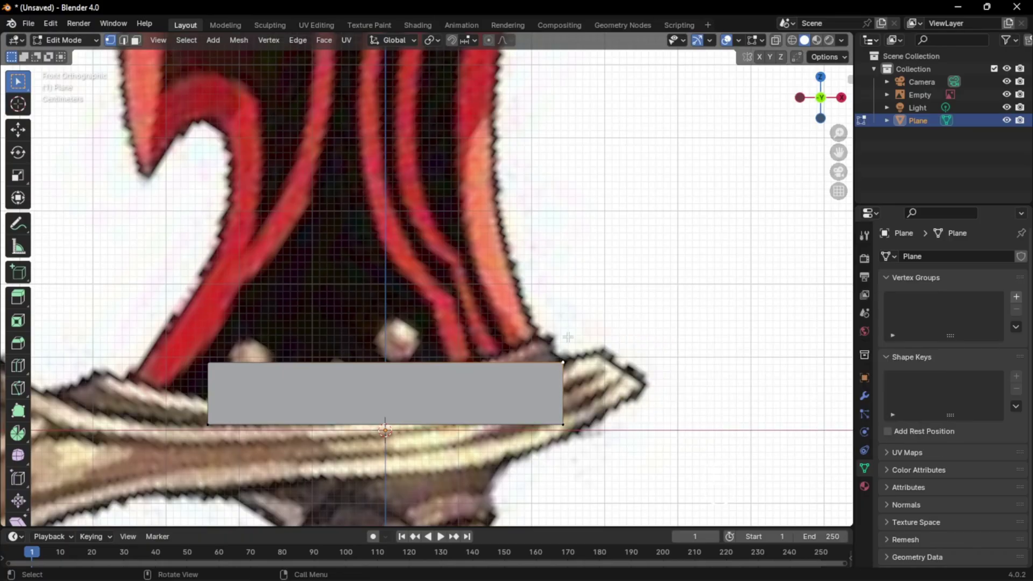
# - Extend the upper-right vertex repeatedly to trace the lower right edge of the blade above the crossguard
pyautogui.hotkey('alt', 'd')
pyautogui.click(519, 267)
pyautogui.hotkey('alt', 'd')
pyautogui.click(500, 223)
pyautogui.hotkey('alt', 'd')
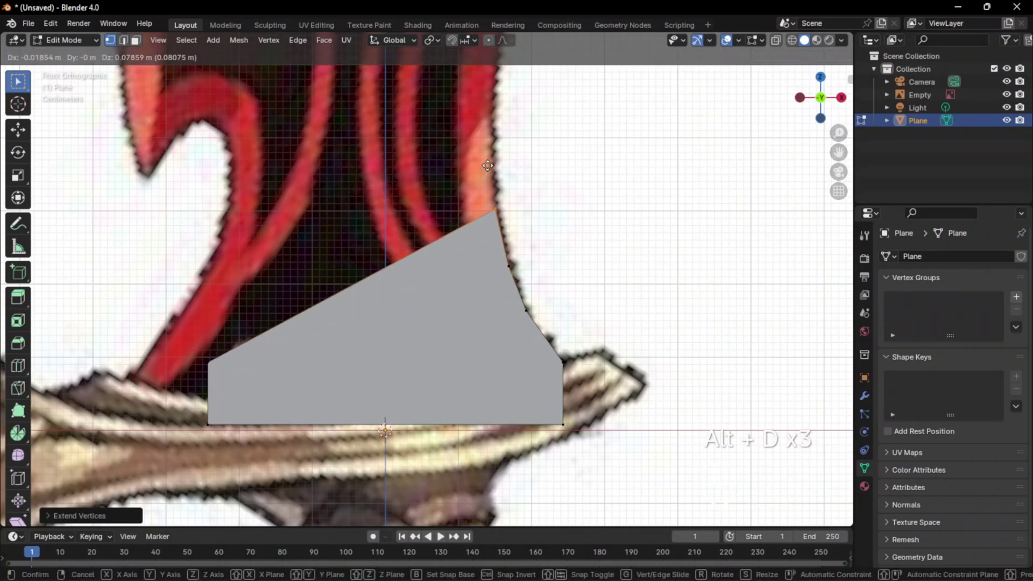
pyautogui.click(488, 165)
pyautogui.hotkey('alt', 'd')
pyautogui.click(482, 108)
pyautogui.keyDown('shift'); pyautogui.moveTo(482, 108); pyautogui.dragTo(457, 316, button='middle'); pyautogui.keyUp('shift')
pyautogui.hotkey('alt', 'd')
pyautogui.click(459, 223)
pyautogui.keyDown('shift'); pyautogui.moveTo(459, 224); pyautogui.dragTo(478, 236, button='middle'); pyautogui.keyUp('shift')
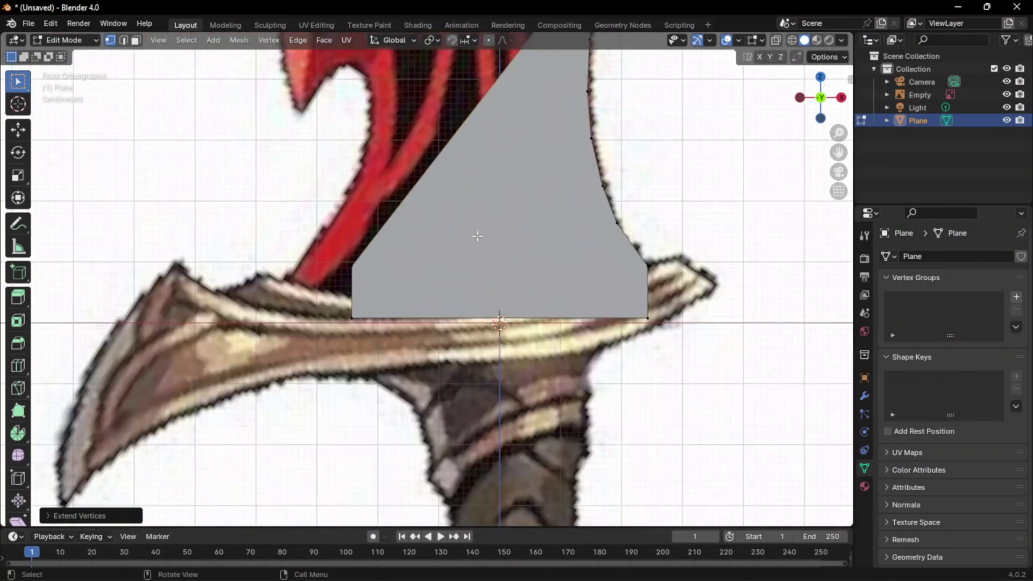
# - Move the two left vertices of the plane onto the lower left edge of the blade
pyautogui.scroll(1, 478, 236)
pyautogui.press('g')
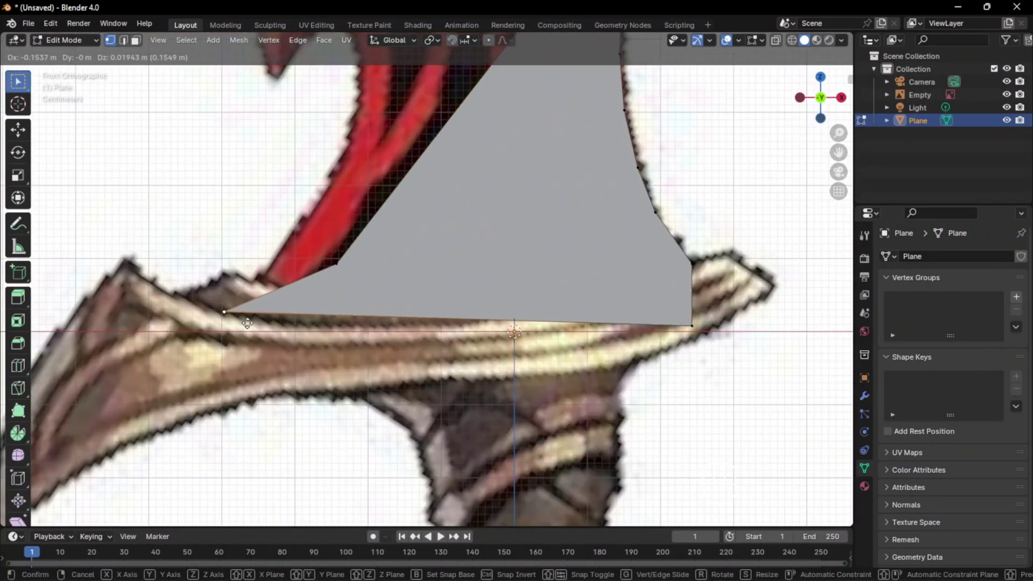
pyautogui.click(250, 323)
pyautogui.click(336, 263)
pyautogui.press('g')
pyautogui.click(290, 241)
# - Extend the left outline up the blade's edge and adjust its vertices to follow the curve below the first notch
pyautogui.keyDown('shift'); pyautogui.moveTo(299, 224); pyautogui.dragTo(324, 375, button='middle'); pyautogui.keyUp('shift')
pyautogui.hotkey('alt', 'd')
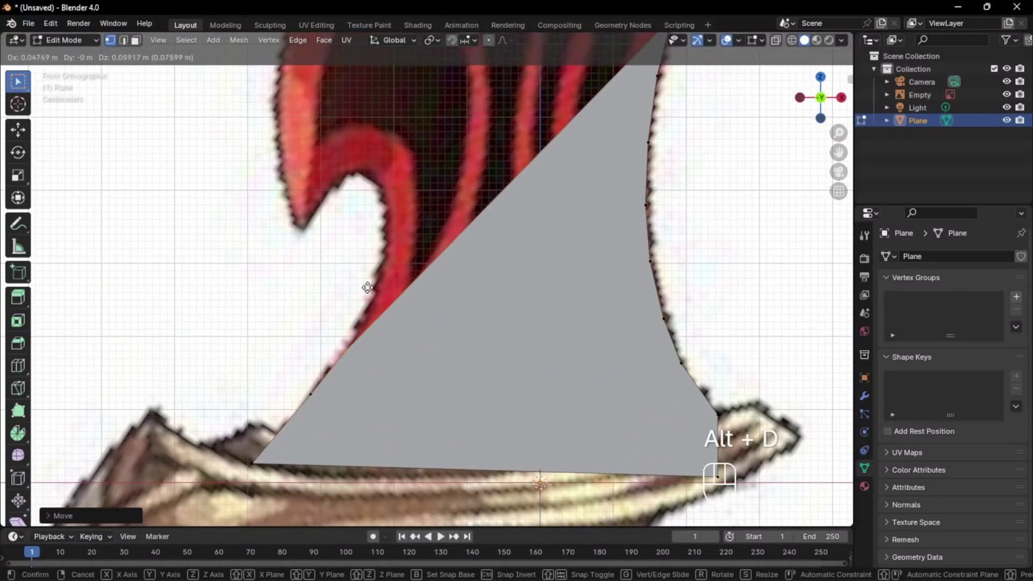
pyautogui.click(400, 242)
pyautogui.scroll(2, 376, 280)
pyautogui.press('g')
pyautogui.click(316, 387)
pyautogui.click(350, 304)
# - Extend the left outline vertex by vertex around the inside curve of the first notch
pyautogui.hotkey('alt', 'd')
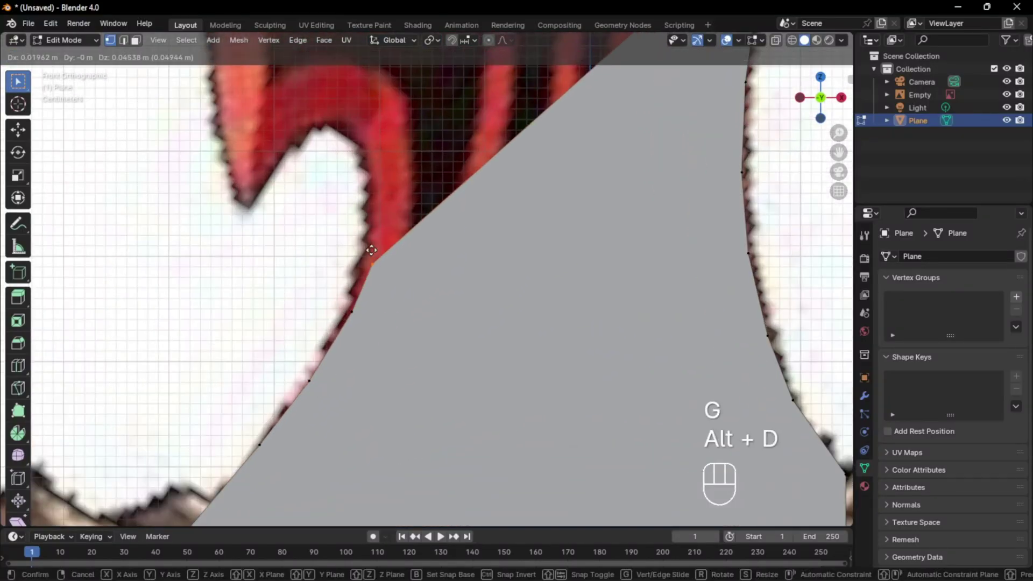
pyautogui.click(372, 243)
pyautogui.hotkey('alt', 'd')
pyautogui.click(375, 190)
pyautogui.hotkey('ctrl', 'z')
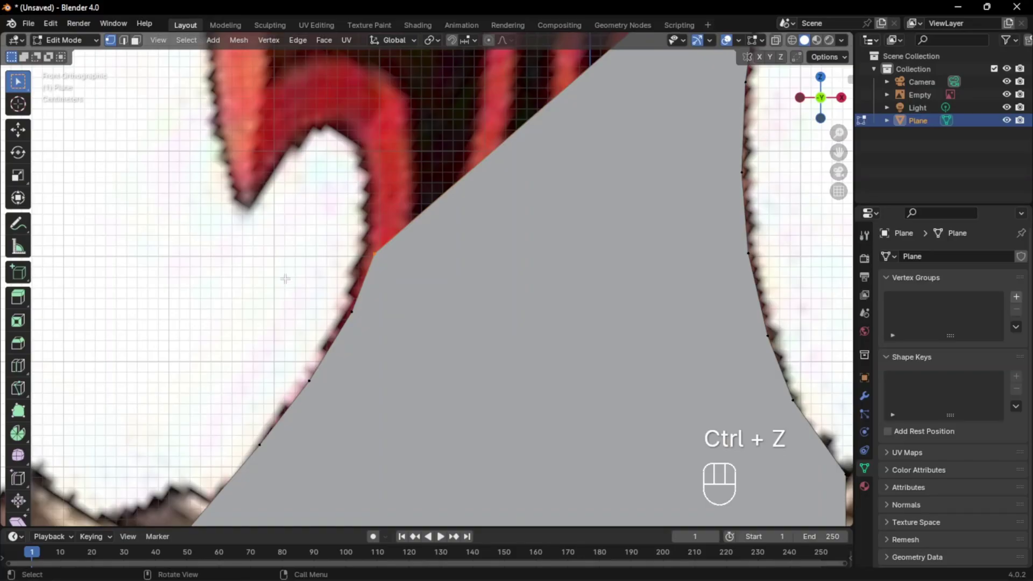
pyautogui.hotkey('alt', 'd')
pyautogui.hotkey('ctrl', 'z')
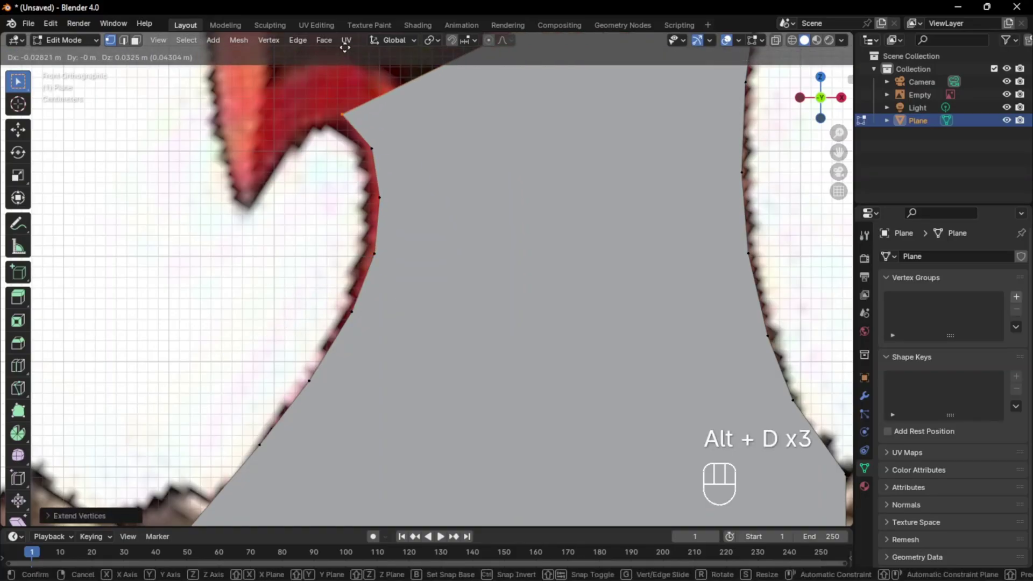
pyautogui.click(339, 49)
pyautogui.keyDown('shift'); pyautogui.moveTo(338, 53); pyautogui.dragTo(416, 171, button='middle'); pyautogui.keyUp('shift')
pyautogui.hotkey('alt', 'd')
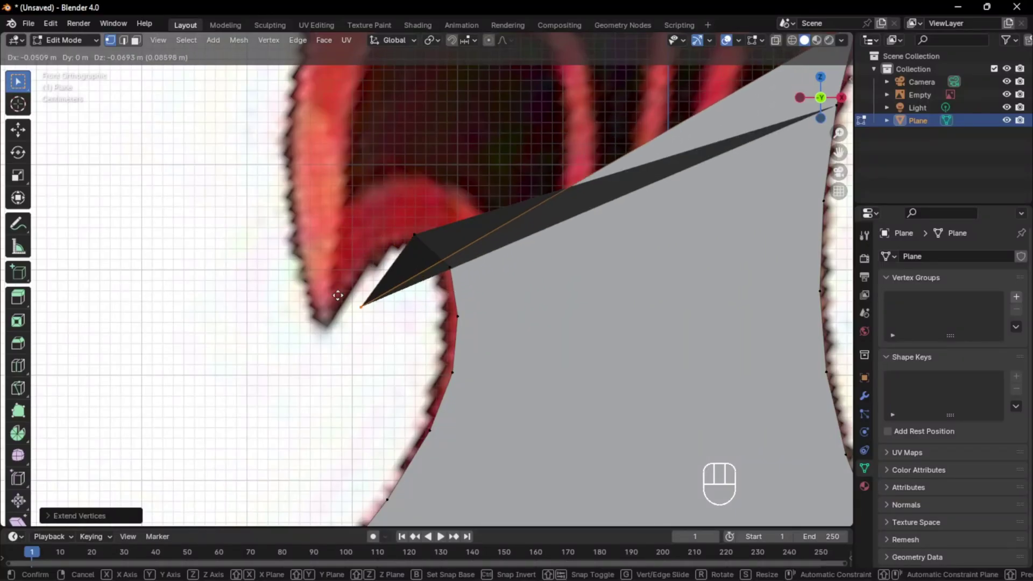
pyautogui.click(338, 294)
pyautogui.hotkey('ctrl', 'z')
# - Add a vertex at the middle of the mesh's sloping top edge with a loop cut
pyautogui.scroll(-3, 431, 238)
pyautogui.keyDown('shift'); pyautogui.moveTo(542, 209); pyautogui.dragTo(418, 340, button='middle'); pyautogui.keyUp('shift')
pyautogui.hotkey('ctrl', 'r')
pyautogui.scroll(1, 417, 340)
pyautogui.click(421, 314)
pyautogui.scroll(-5, 431, 293)
pyautogui.keyDown('shift'); pyautogui.moveTo(443, 266); pyautogui.dragTo(461, 376, button='middle'); pyautogui.keyUp('shift')
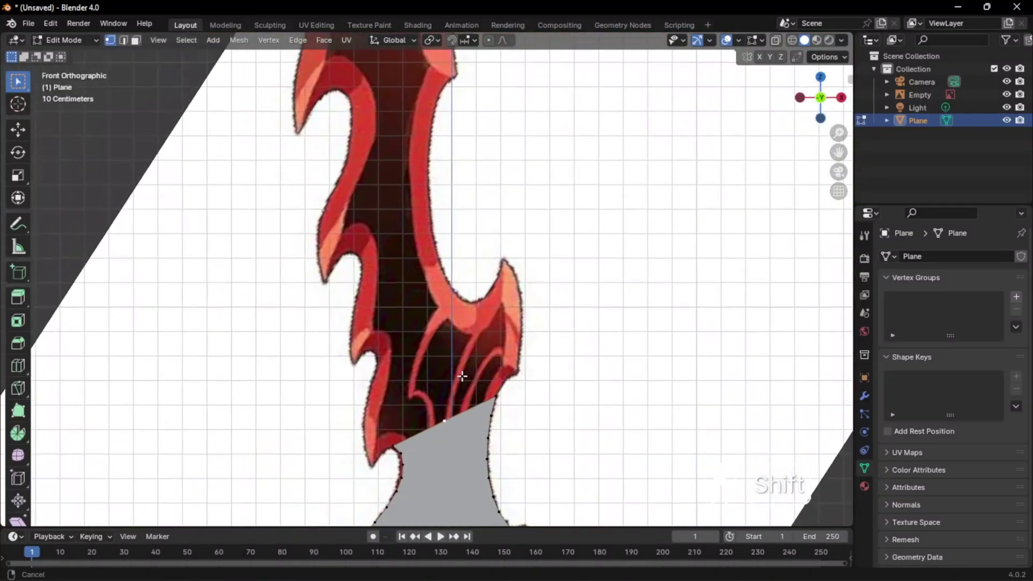
# - Move the new top vertex up along Z to near the tip of the blade
pyautogui.press('g')
pyautogui.press('z')
pyautogui.click(477, 83)
pyautogui.keyDown('shift'); pyautogui.moveTo(477, 81); pyautogui.dragTo(484, 295, button='middle'); pyautogui.keyUp('shift')
pyautogui.press('g')
pyautogui.press('z')
pyautogui.click(488, 76)
pyautogui.scroll(3, 485, 237)
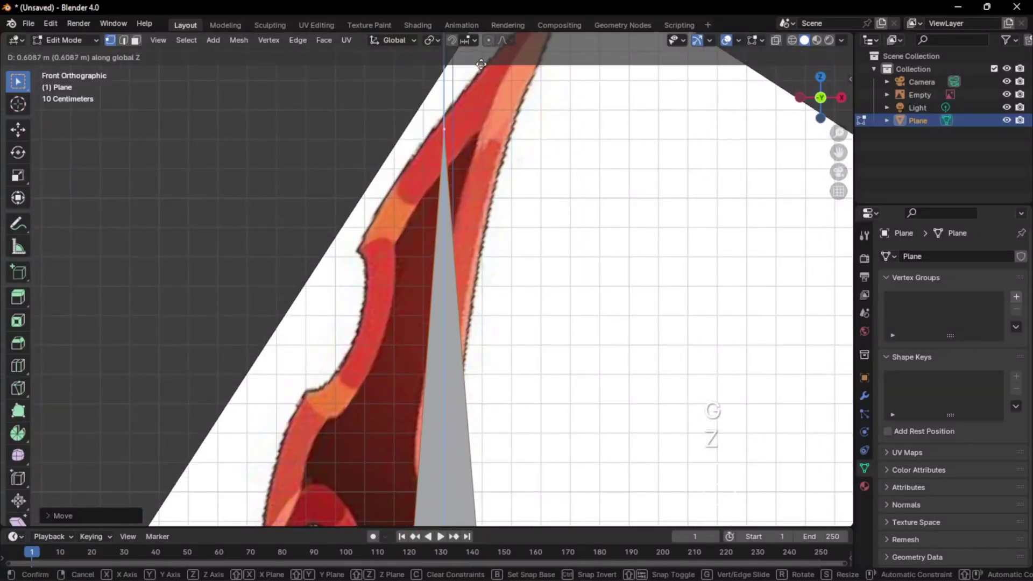
# - Turn on X-ray and extend the left outline around the second notch to the tip of the next spike
pyautogui.keyDown('shift'); pyautogui.moveTo(485, 237); pyautogui.dragTo(461, 161, button='middle'); pyautogui.keyUp('shift')
pyautogui.scroll(5, 461, 162)
pyautogui.scroll(-4, 461, 162)
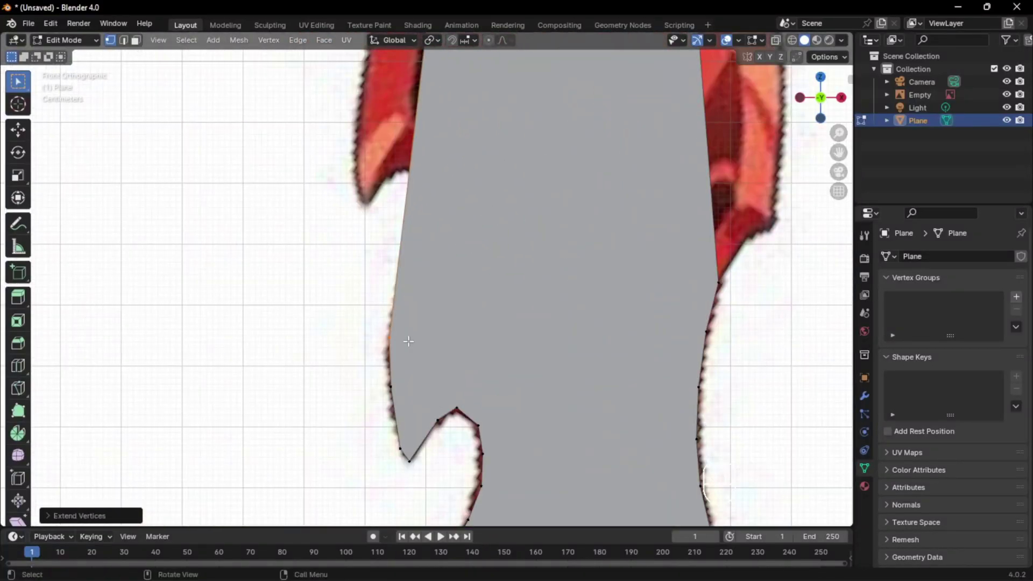
pyautogui.hotkey('alt', 'z')
pyautogui.scroll(5, 403, 302)
pyautogui.hotkey('alt', 'd')
pyautogui.hotkey('alt', 'd')
pyautogui.hotkey('alt', 'd')
pyautogui.keyDown('shift'); pyautogui.scroll(2, 423, 299); pyautogui.keyUp('shift')
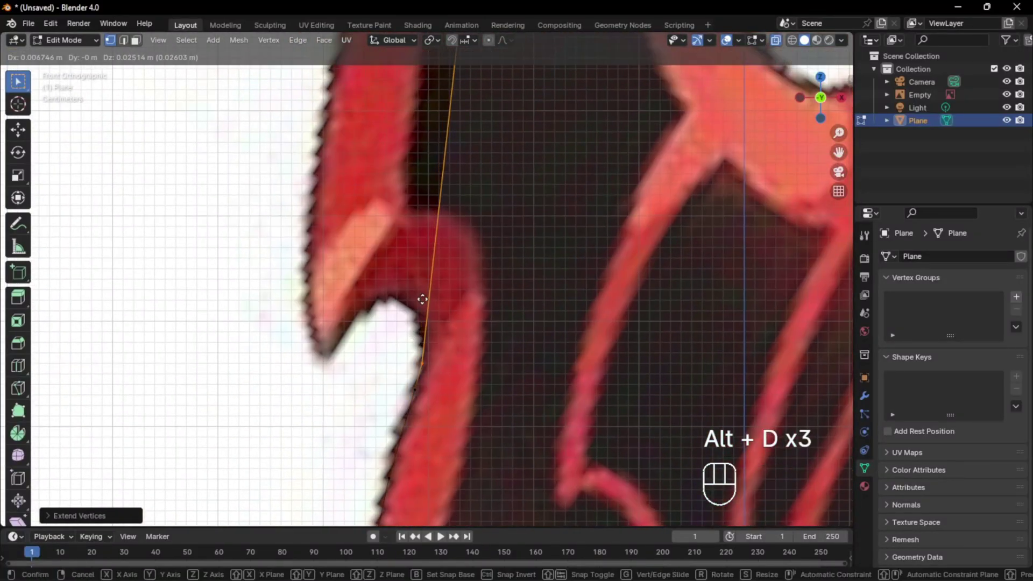
pyautogui.click(365, 246)
pyautogui.hotkey('alt', 'd')
pyautogui.hotkey('alt', 'd')
# - Extend the outline up the outer edge of the second left spike towards the third notch
pyautogui.keyDown('shift'); pyautogui.moveTo(300, 199); pyautogui.dragTo(301, 314, button='middle'); pyautogui.keyUp('shift')
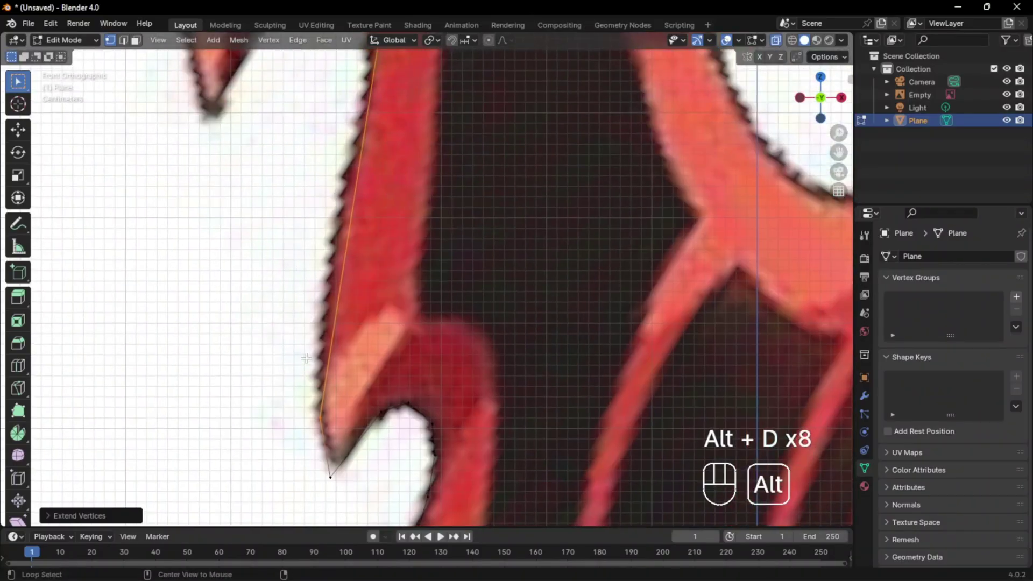
pyautogui.hotkey('alt', 'd')
pyautogui.hotkey('alt', 'd')
pyautogui.keyDown('shift'); pyautogui.moveTo(305, 264); pyautogui.dragTo(305, 362, button='middle'); pyautogui.keyUp('shift')
pyautogui.click(322, 240)
pyautogui.keyDown('shift'); pyautogui.moveTo(321, 240); pyautogui.dragTo(321, 320, button='middle'); pyautogui.keyUp('shift')
pyautogui.hotkey('alt', 'd')
pyautogui.click(349, 167)
pyautogui.keyDown('shift'); pyautogui.moveTo(349, 168); pyautogui.dragTo(412, 268, button='middle'); pyautogui.keyUp('shift')
# - Turn off X-ray and extend the left outline around the third notch and the following spike to complete the blade silhouette
pyautogui.hotkey('alt', 'z')
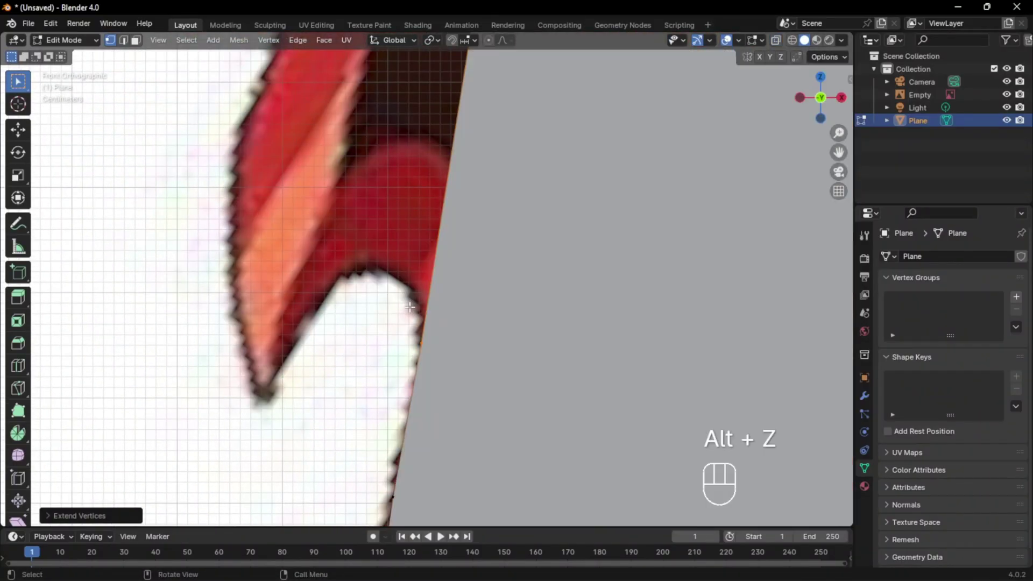
pyautogui.hotkey('alt', 'd')
pyautogui.click(401, 275)
pyautogui.hotkey('alt', 'd')
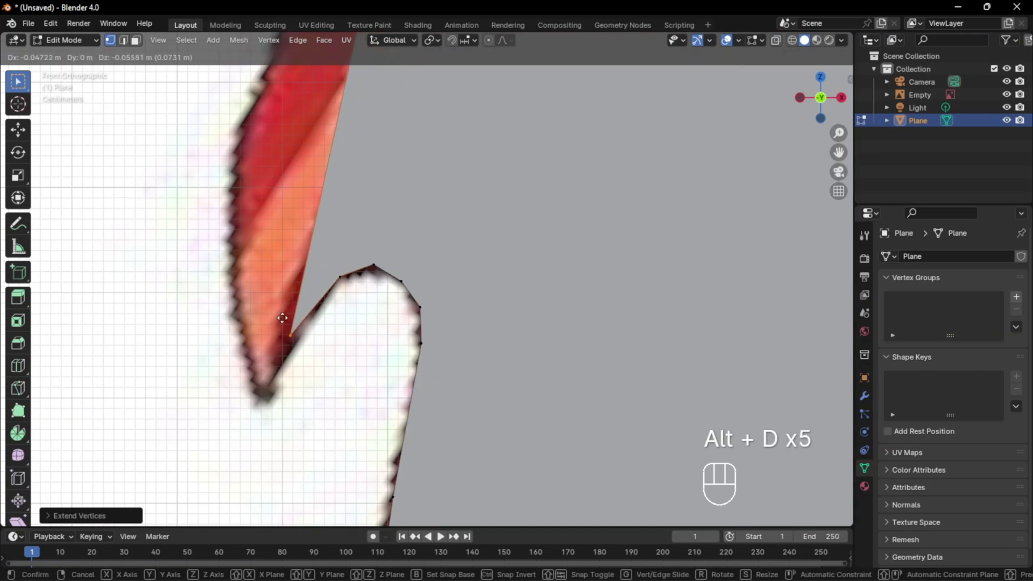
pyautogui.click(287, 324)
pyautogui.hotkey('alt', 'd')
pyautogui.click(250, 382)
pyautogui.keyDown('shift'); pyautogui.moveTo(251, 383); pyautogui.dragTo(333, 457, button='middle'); pyautogui.keyUp('shift')
pyautogui.hotkey('alt', 'd')
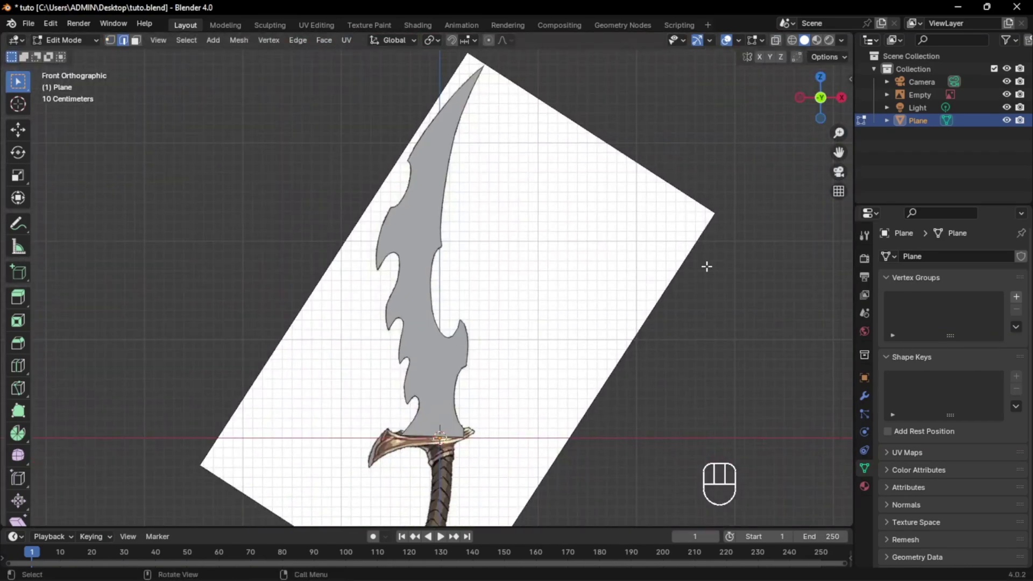
pyautogui.moveTo(705, 265); pyautogui.dragTo(614, 258, button='middle')
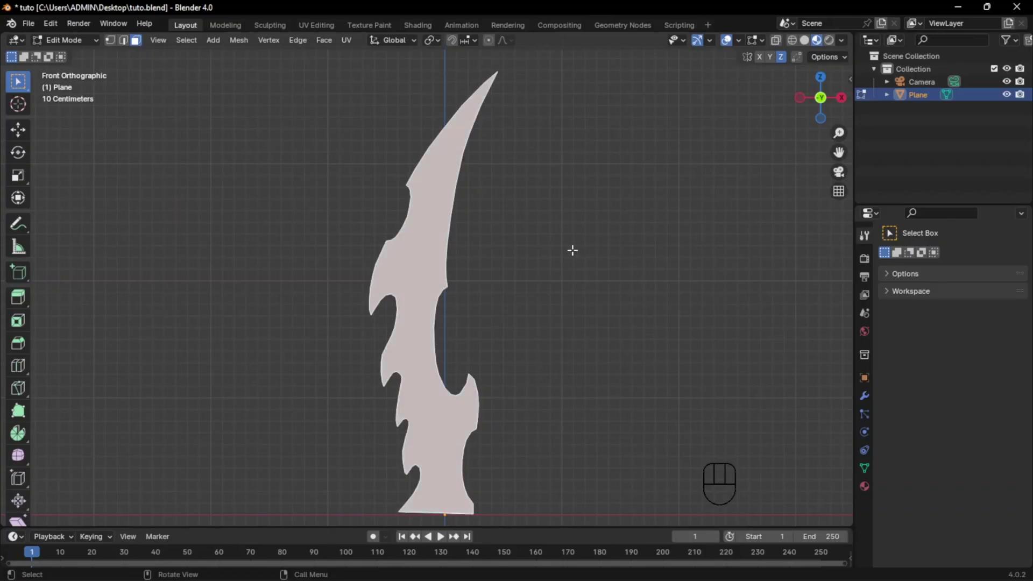
pyautogui.rightClick(593, 252)
pyautogui.click(551, 291)
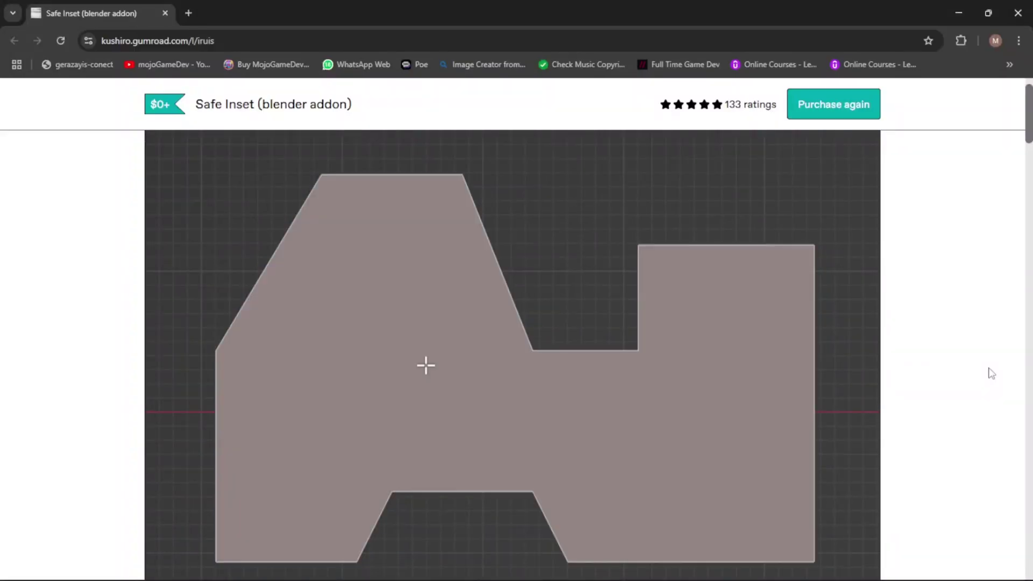
# - Switch to the browser and look through the Safe Inset add-on page and its overlap-free inset examples
pyautogui.scroll(-10, 989, 371)
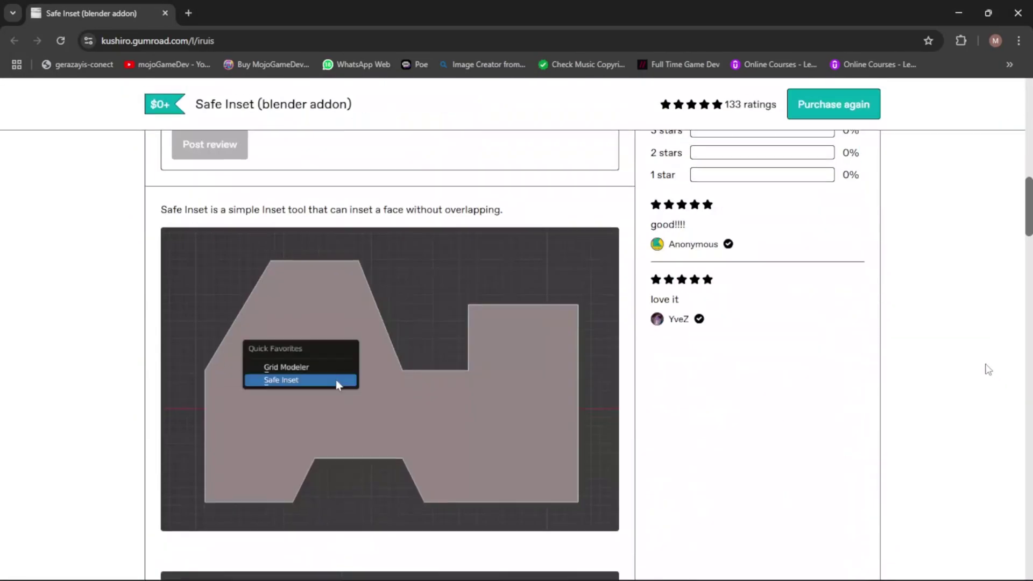
pyautogui.scroll(-1, 989, 369)
pyautogui.scroll(-5, 981, 366)
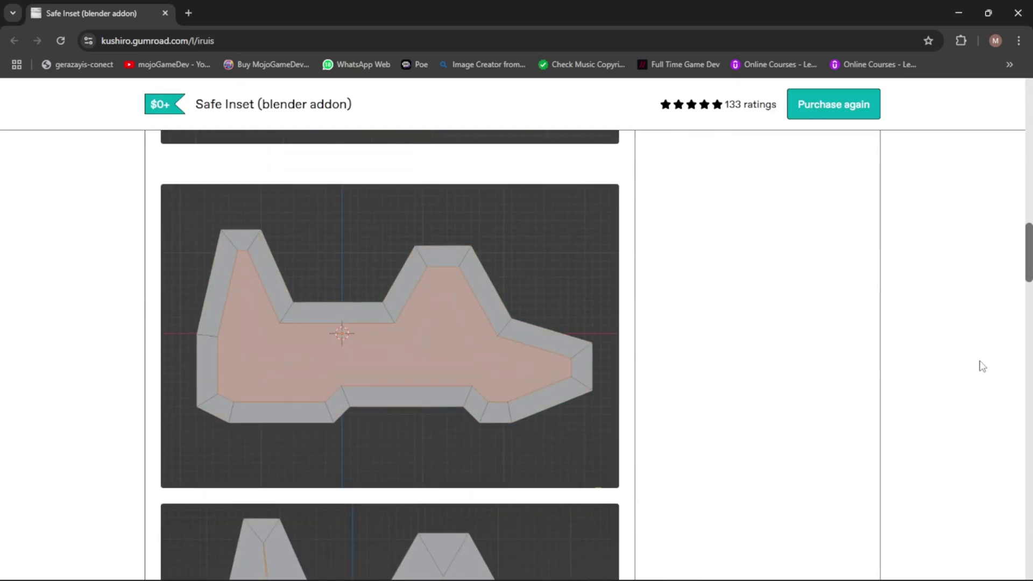
pyautogui.scroll(-5, 981, 366)
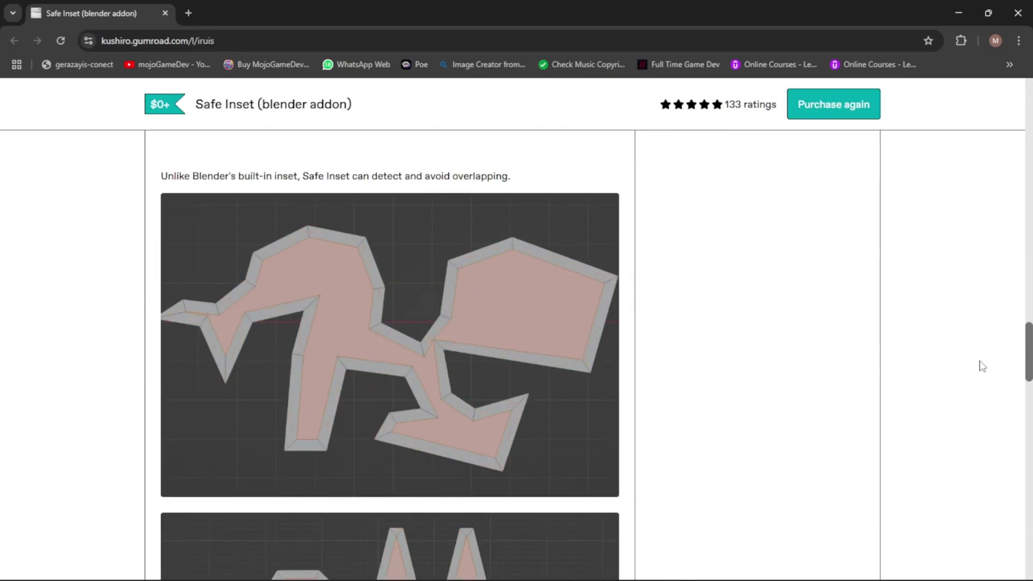
pyautogui.scroll(-10, 982, 366)
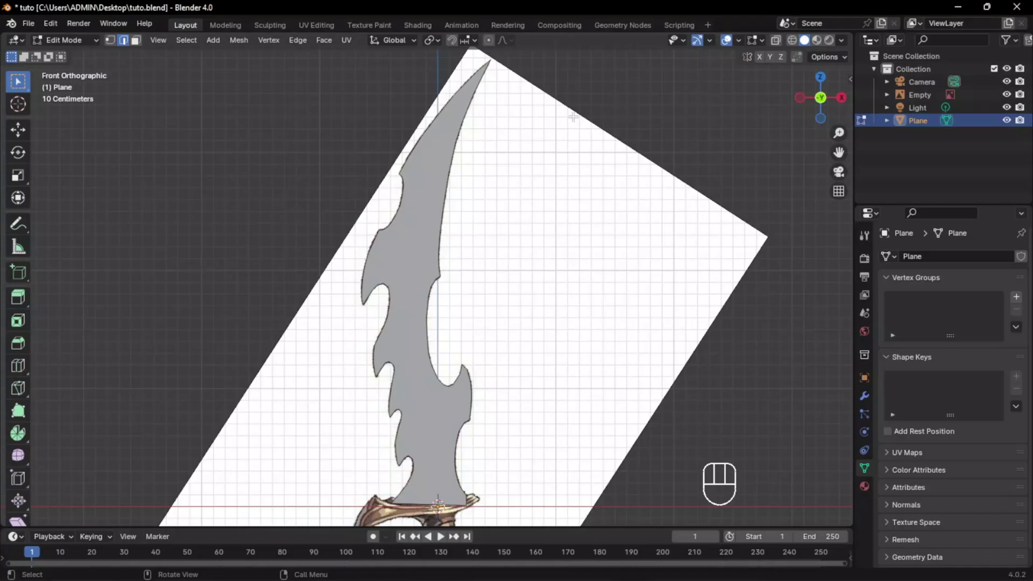
# - Open the add-on preferences and start installing the Safe Inset add-on
pyautogui.click(51, 23)
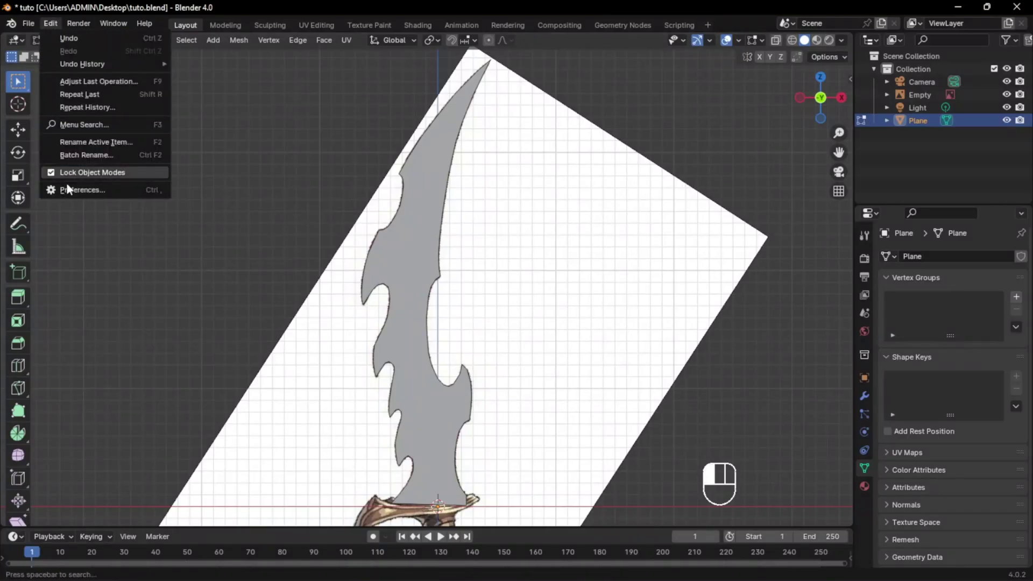
pyautogui.click(68, 189)
pyautogui.click(60, 141)
pyautogui.click(328, 34)
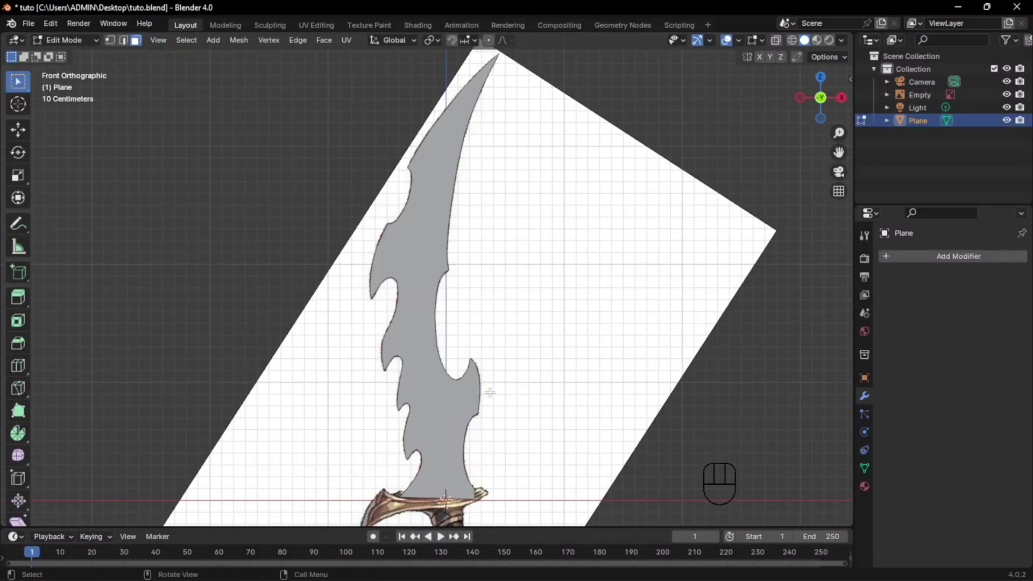
# - Inset the whole blade face with Safe Inset, using an inset size of 0.15
pyautogui.press('a')
pyautogui.rightClick(421, 334)
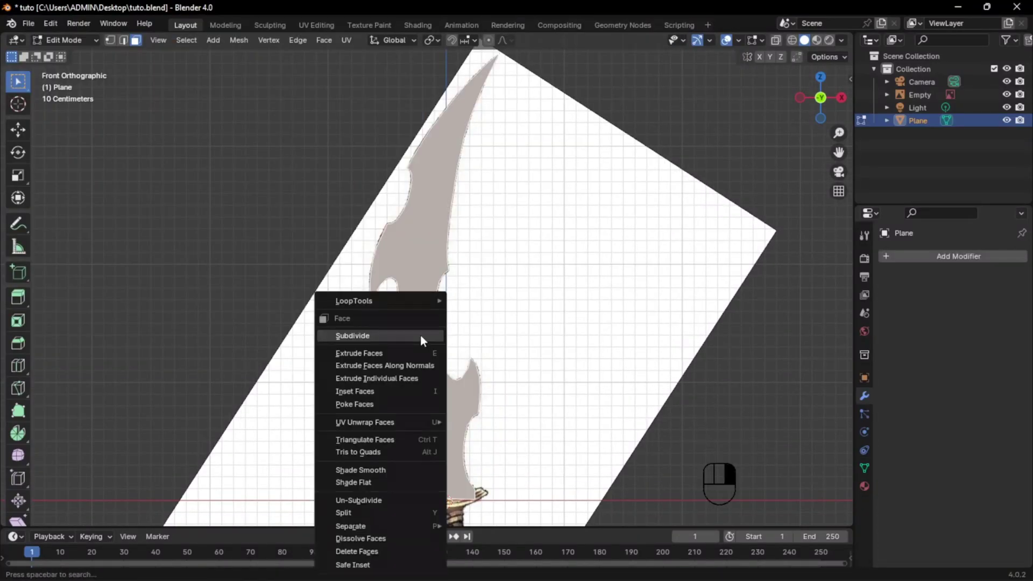
pyautogui.click(391, 564)
pyautogui.scroll(5, 420, 321)
pyautogui.scroll(2, 421, 321)
pyautogui.keyDown('shift'); pyautogui.moveTo(461, 245); pyautogui.dragTo(467, 123, button='middle'); pyautogui.keyUp('shift')
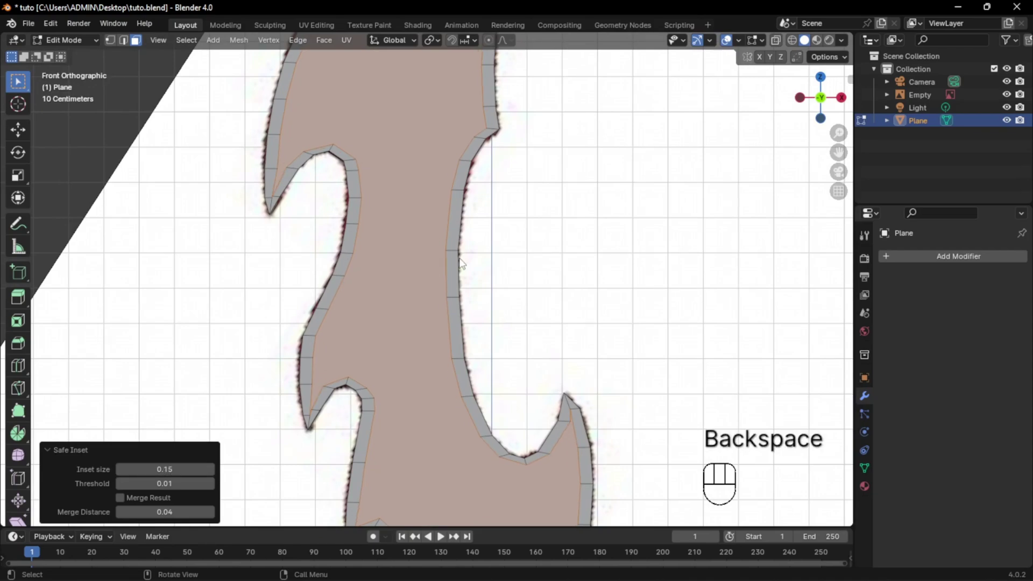
# - Move the blade's inset face about -0.05 m along Y to form the bevelled edge
pyautogui.scroll(-4, 461, 264)
pyautogui.keyDown('shift'); pyautogui.moveTo(457, 265); pyautogui.dragTo(501, 311, button='middle'); pyautogui.keyUp('shift')
pyautogui.press('g')
pyautogui.press('y')
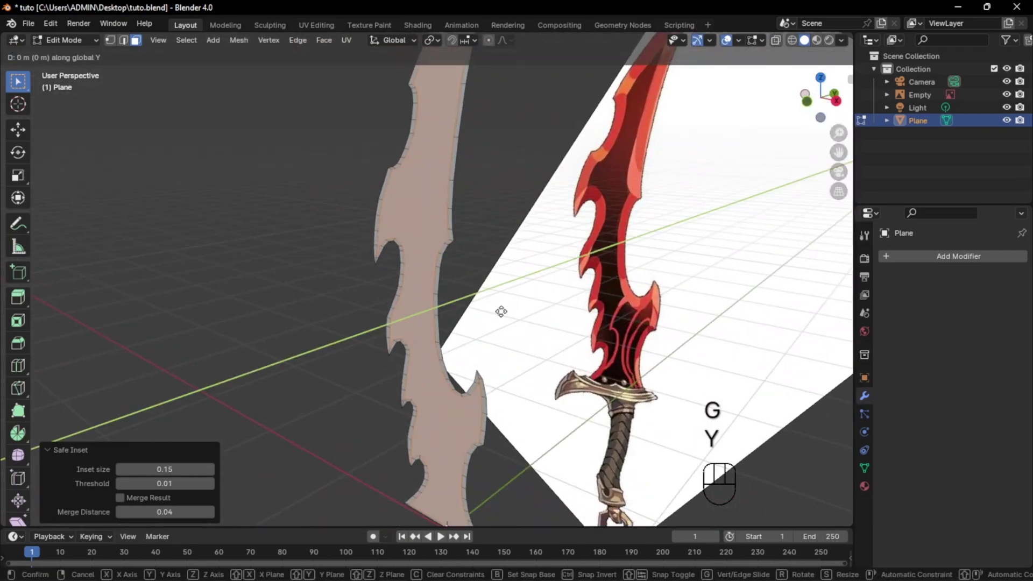
pyautogui.click(434, 300)
pyautogui.moveTo(433, 300); pyautogui.dragTo(406, 294, button='middle')
# - Add a Mirror modifier that mirrors the blade through its thickness, and apply it in Object Mode
pyautogui.click(951, 257)
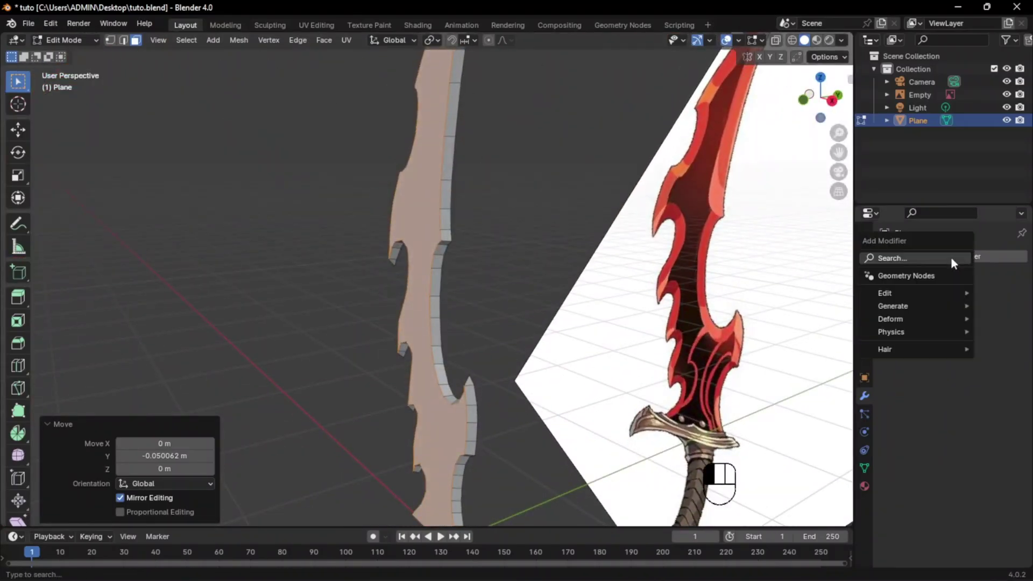
pyautogui.write('mir')
pyautogui.press('Return')
pyautogui.click(953, 298)
pyautogui.click(996, 298)
pyautogui.moveTo(570, 309); pyautogui.dragTo(428, 303, button='middle')
pyautogui.press('Tab')
pyautogui.click(988, 278)
pyautogui.click(971, 291)
pyautogui.moveTo(592, 293); pyautogui.dragTo(414, 235, button='middle')
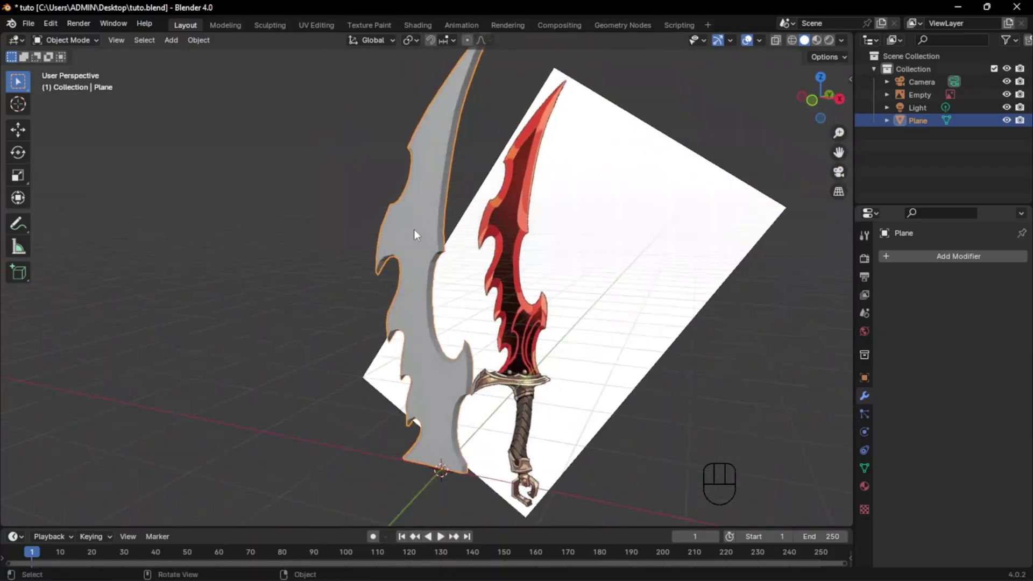
# - Turn on cavity shading in the viewport and scale the blade to about 0.749 along Y
pyautogui.click(841, 41)
pyautogui.click(767, 364)
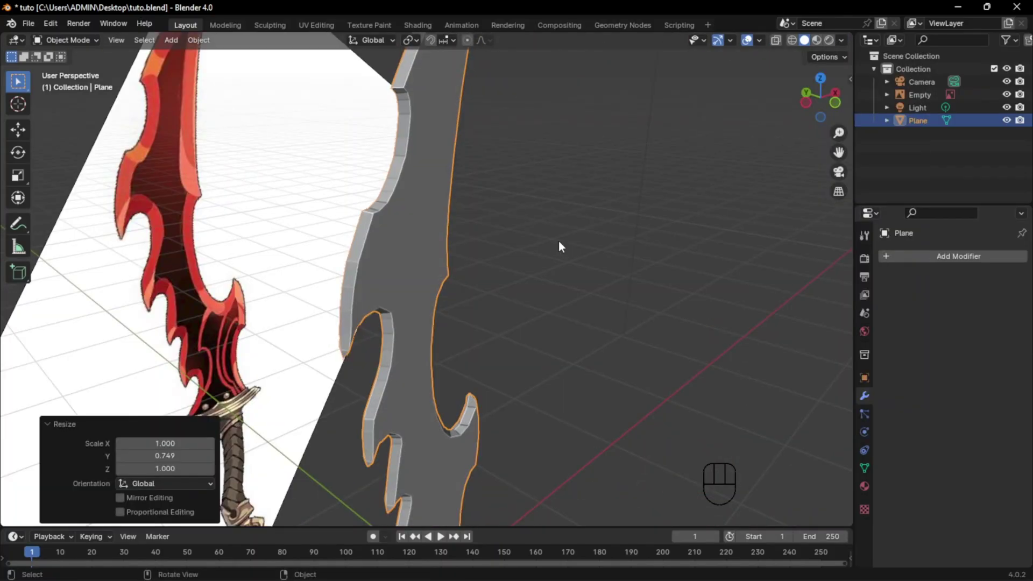
# - Shade the blade smooth with Auto Smooth and set its angle to 40°
pyautogui.rightClick(457, 274)
pyautogui.click(452, 284)
pyautogui.moveTo(452, 284); pyautogui.dragTo(487, 396, button='middle')
pyautogui.click(865, 468)
pyautogui.click(890, 505)
pyautogui.scroll(-2, 926, 500)
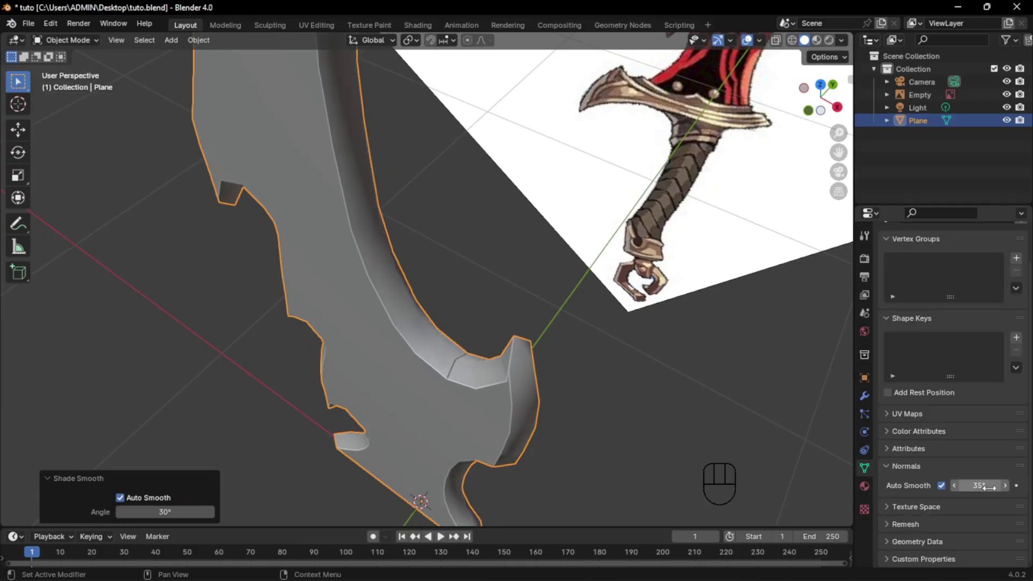
pyautogui.scroll(-5, 588, 252)
pyautogui.moveTo(554, 360); pyautogui.dragTo(584, 377, button='middle')
pyautogui.moveTo(584, 376); pyautogui.dragTo(447, 291, button='middle')
# - Add a new plane for the crossguard and rotate it 90° about Y and 90° about Z in front view
pyautogui.click(529, 286)
pyautogui.press('KP_1')
pyautogui.scroll(6, 528, 286)
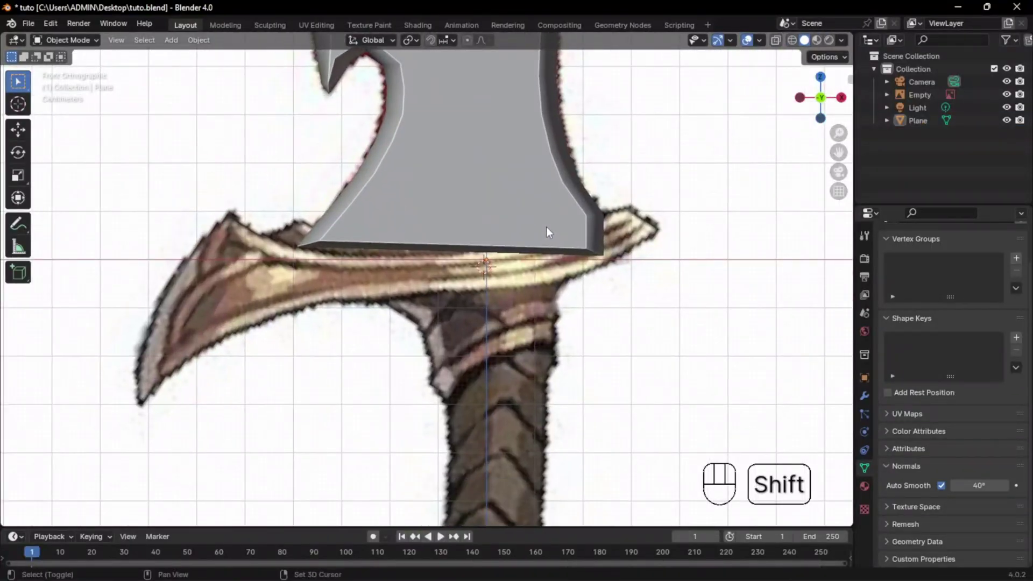
pyautogui.hotkey('shift', 'a')
pyautogui.moveTo(546, 242)
pyautogui.click(616, 245)
pyautogui.press('r')
pyautogui.press('Return')
pyautogui.write('rz')
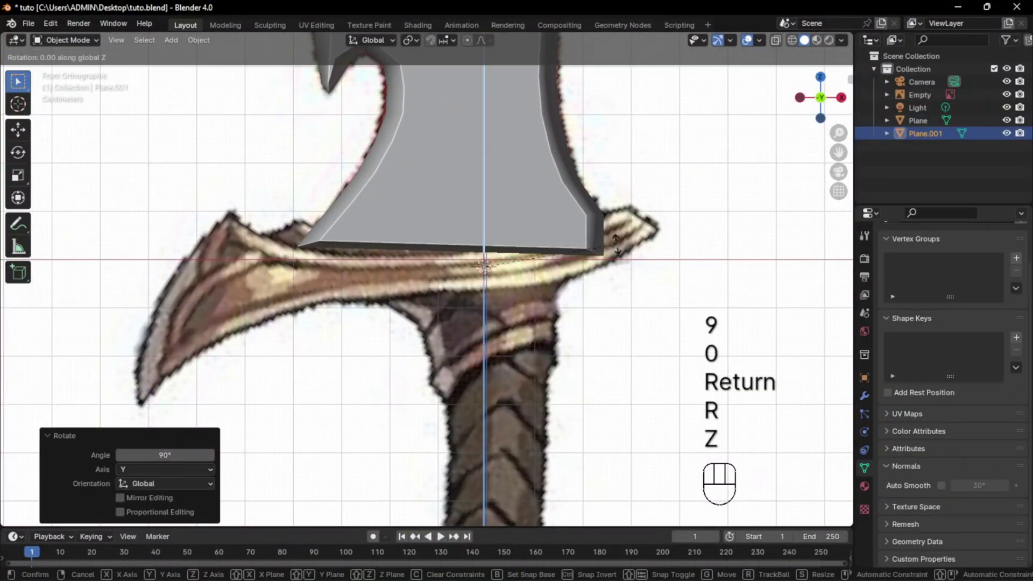
pyautogui.write('90')
pyautogui.press('Return')
# - Scale the plane down to about 0.056 and position it over the left horn of the crossguard
pyautogui.press('s')
pyautogui.click(500, 264)
pyautogui.keyDown('shift'); pyautogui.moveTo(500, 263); pyautogui.dragTo(646, 216, button='middle'); pyautogui.keyUp('shift')
pyautogui.press('g')
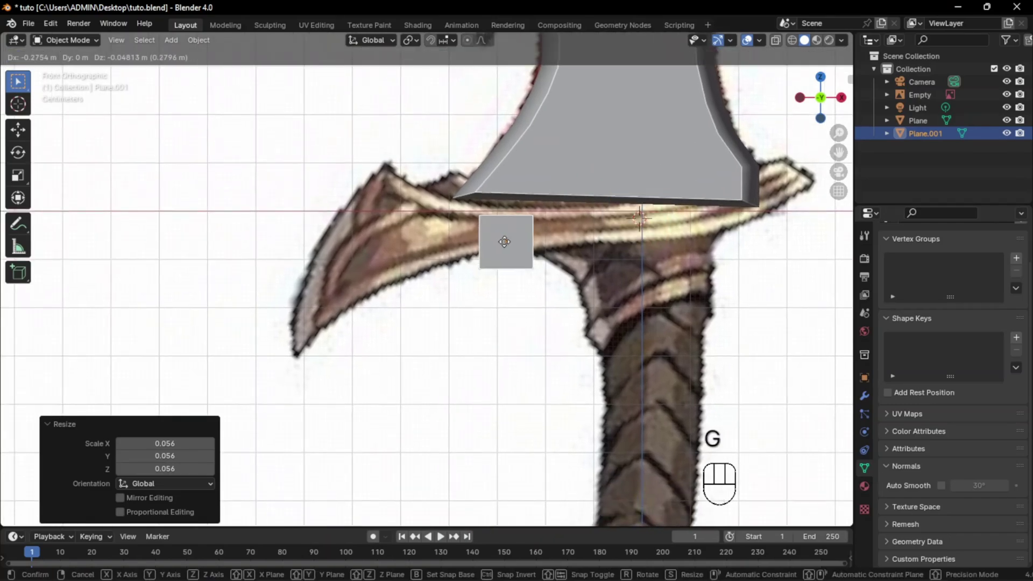
pyautogui.click(350, 267)
pyautogui.keyDown('shift'); pyautogui.moveTo(357, 279); pyautogui.dragTo(430, 269, button='middle'); pyautogui.keyUp('shift')
pyautogui.scroll(4, 452, 248)
pyautogui.press('g')
pyautogui.click(467, 242)
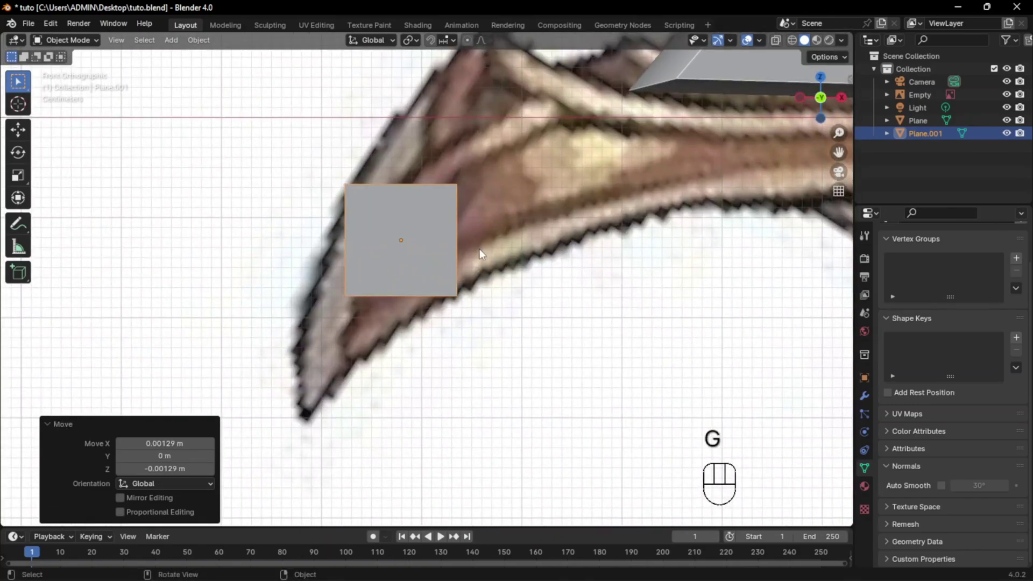
# - Move the plane's lower-left vertex to the horn's tip and extend the outline along the guard to below the blade
pyautogui.press('Tab')
pyautogui.click(344, 296)
pyautogui.press('g')
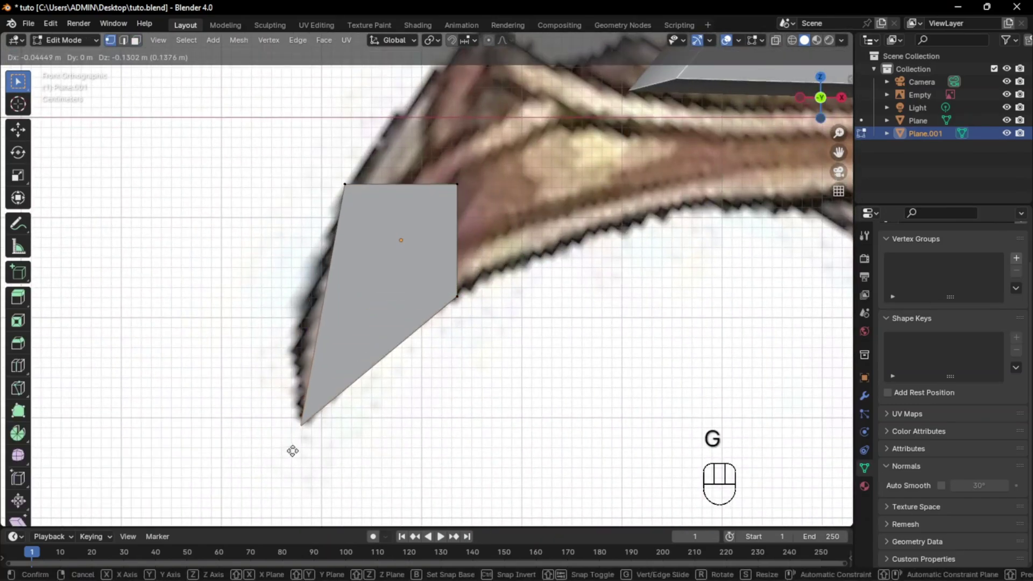
pyautogui.click(299, 416)
pyautogui.hotkey('alt', 'd')
pyautogui.hotkey('ctrl', 'x')
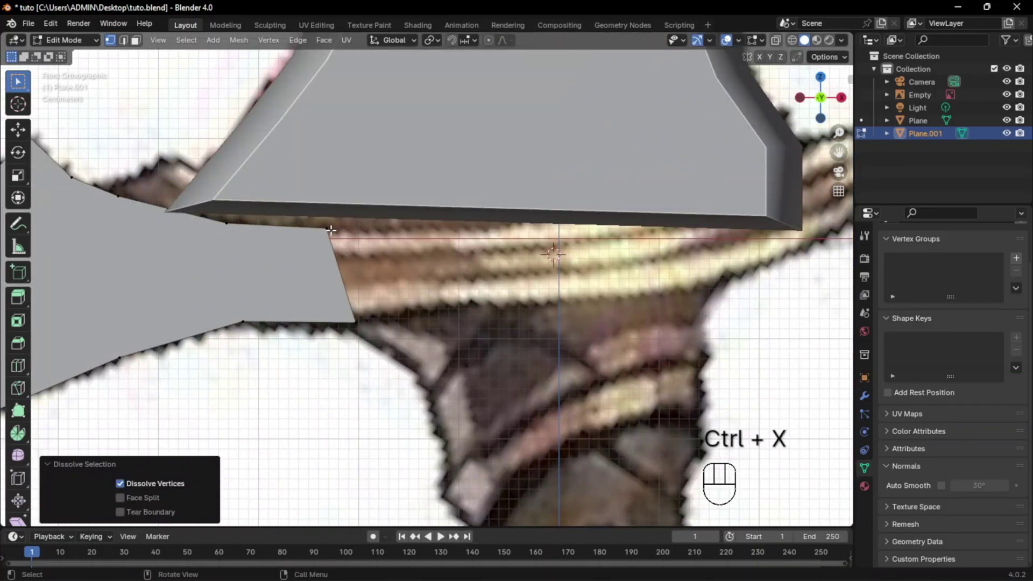
# - Use X-ray to extend the guard's upper and lower outline to its right tip, then restore solid display
pyautogui.hotkey('alt', 'z')
pyautogui.press('g')
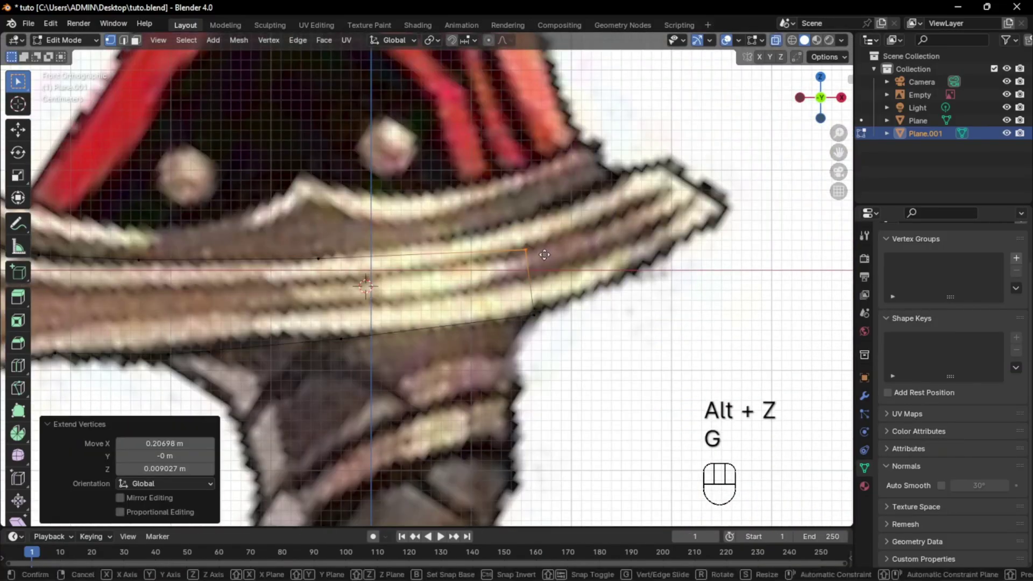
pyautogui.click(499, 243)
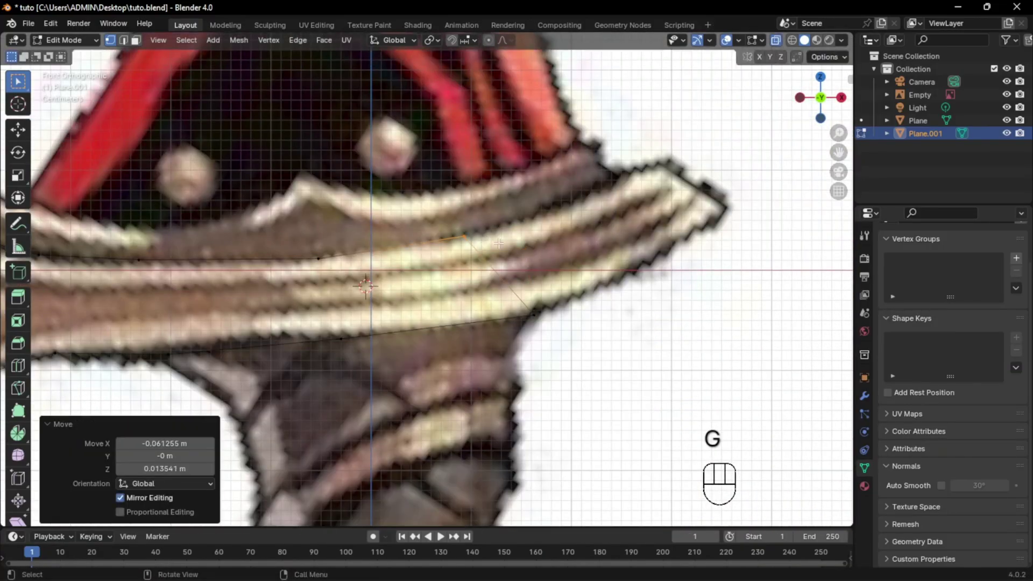
pyautogui.hotkey('alt', 'd')
pyautogui.click(707, 165)
pyautogui.click(543, 307)
pyautogui.hotkey('alt', 'd')
pyautogui.click(666, 257)
pyautogui.hotkey('alt', 'd')
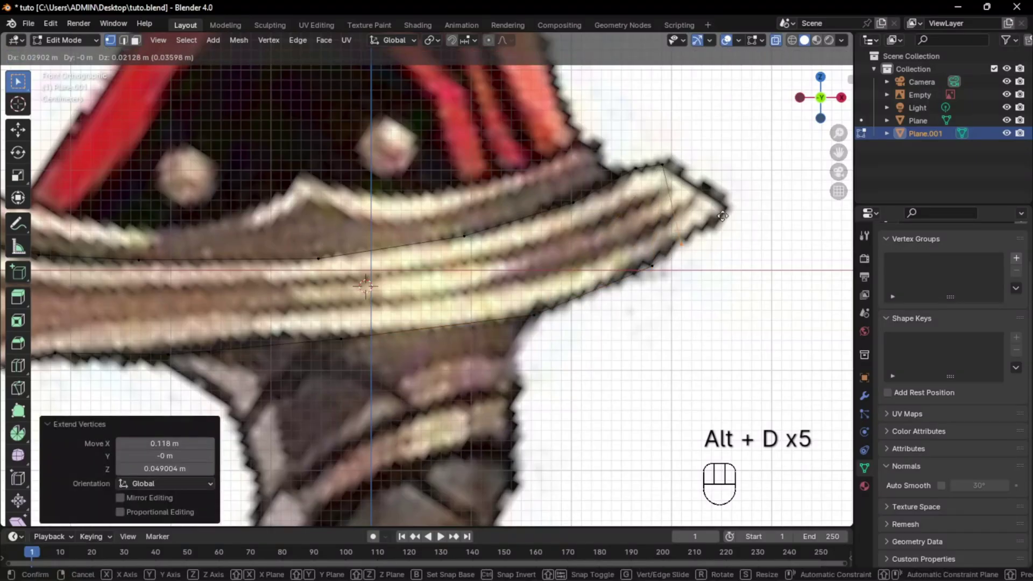
pyautogui.click(744, 200)
pyautogui.hotkey('alt', 'z')
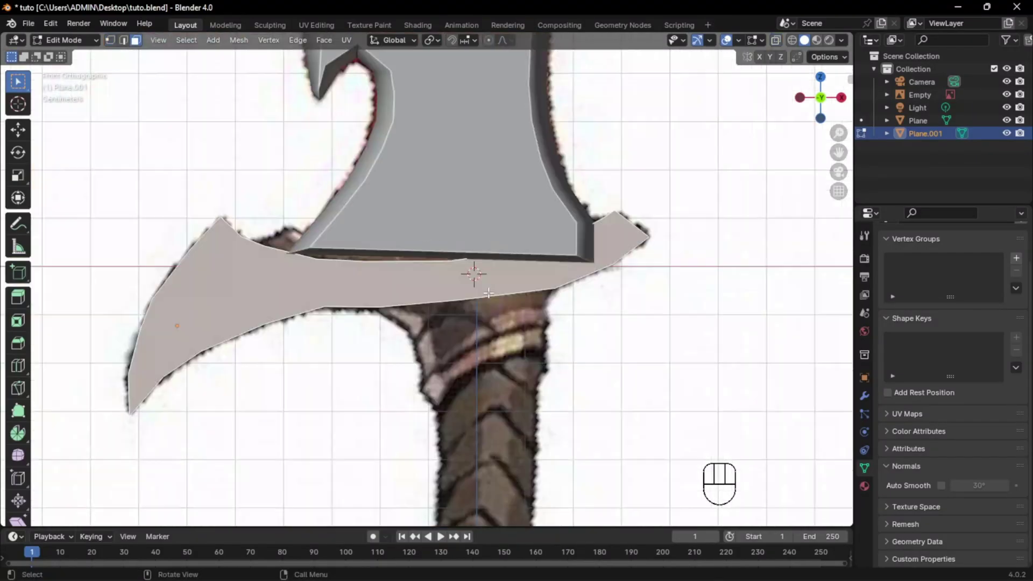
# - Offset the guard face along Y and extrude it along Y to span the blade's thickness
pyautogui.moveTo(485, 273); pyautogui.dragTo(427, 321, button='middle')
pyautogui.keyDown('shift'); pyautogui.moveTo(427, 321); pyautogui.dragTo(484, 323, button='middle'); pyautogui.keyUp('shift')
pyautogui.press('g')
pyautogui.press('y')
pyautogui.click(406, 348)
pyautogui.press('e')
pyautogui.press('y')
pyautogui.click(467, 338)
pyautogui.press('g')
pyautogui.press('g')
pyautogui.click(449, 334)
# - Inset the strip of guard top faces beneath the blade and extrude it upward into a raised collar
pyautogui.press('`')
pyautogui.scroll(3, 484, 323)
pyautogui.click(282, 329)
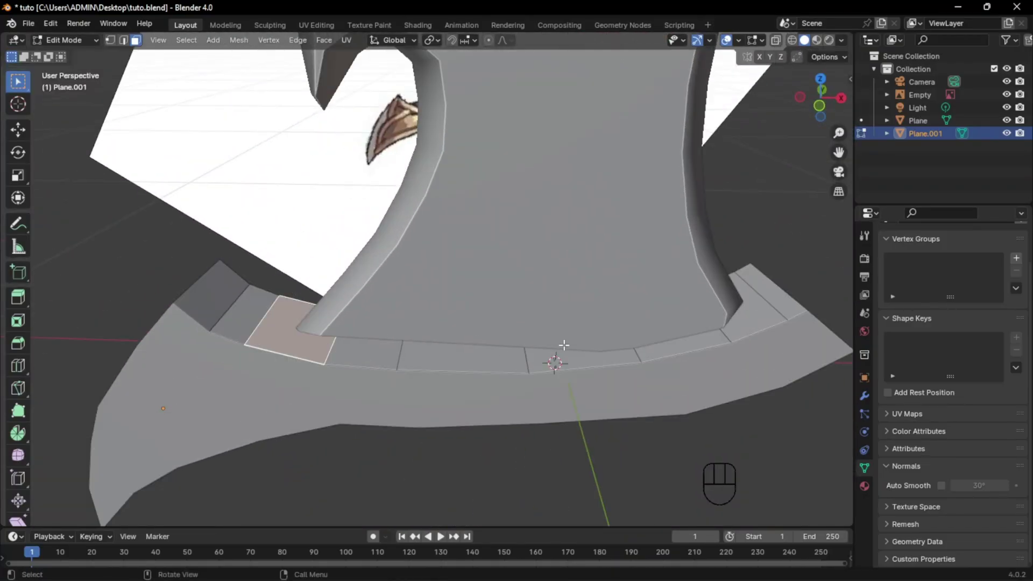
pyautogui.keyDown('ctrl'); pyautogui.click(743, 320); pyautogui.keyUp('ctrl')
pyautogui.press('i')
pyautogui.click(782, 365)
pyautogui.moveTo(783, 365); pyautogui.dragTo(694, 366, button='middle')
pyautogui.press('e')
pyautogui.click(721, 346)
# - Slide the end edges of the raised collar to taper its ends into the guard
pyautogui.press('2')
pyautogui.click(610, 383)
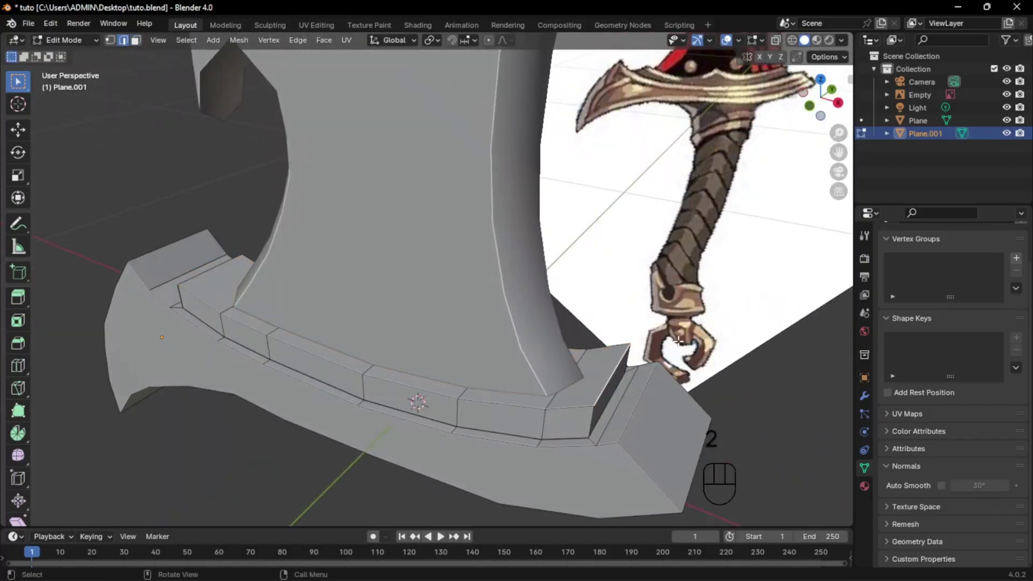
pyautogui.press('g')
pyautogui.press('g')
pyautogui.moveTo(584, 377); pyautogui.dragTo(678, 349, button='middle')
pyautogui.press('g')
pyautogui.press('g')
pyautogui.press('Tab')
# - Raise the middle upper edge of the collar along Z to form a peak against the blade
pyautogui.moveTo(622, 318); pyautogui.dragTo(561, 300, button='middle')
pyautogui.scroll(-4, 561, 301)
pyautogui.scroll(2, 538, 300)
pyautogui.press('Tab')
pyautogui.press('2')
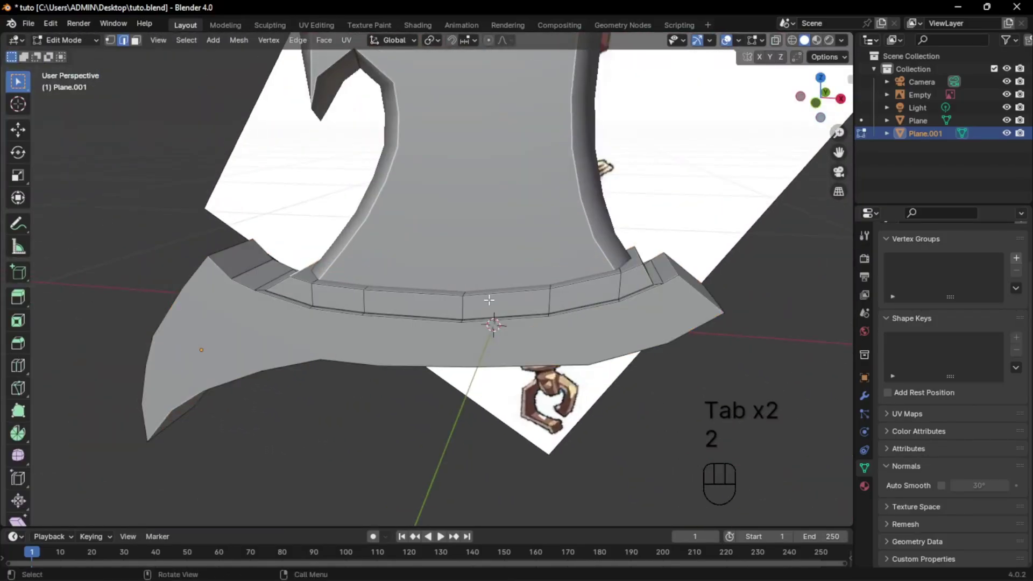
pyautogui.scroll(1, 463, 341)
pyautogui.moveTo(489, 300); pyautogui.dragTo(437, 368, button='middle')
pyautogui.click(465, 351)
pyautogui.press('g')
pyautogui.press('z')
pyautogui.click(496, 306)
pyautogui.press('Tab')
# - Shade the guard smooth with Auto Smooth at 30° and inspect the sword with overlays hidden
pyautogui.scroll(-4, 538, 341)
pyautogui.click(537, 329)
pyautogui.click(463, 363)
pyautogui.click(447, 359)
pyautogui.rightClick(449, 357)
pyautogui.click(449, 355)
pyautogui.hotkey('shift', 'alt', 'z')
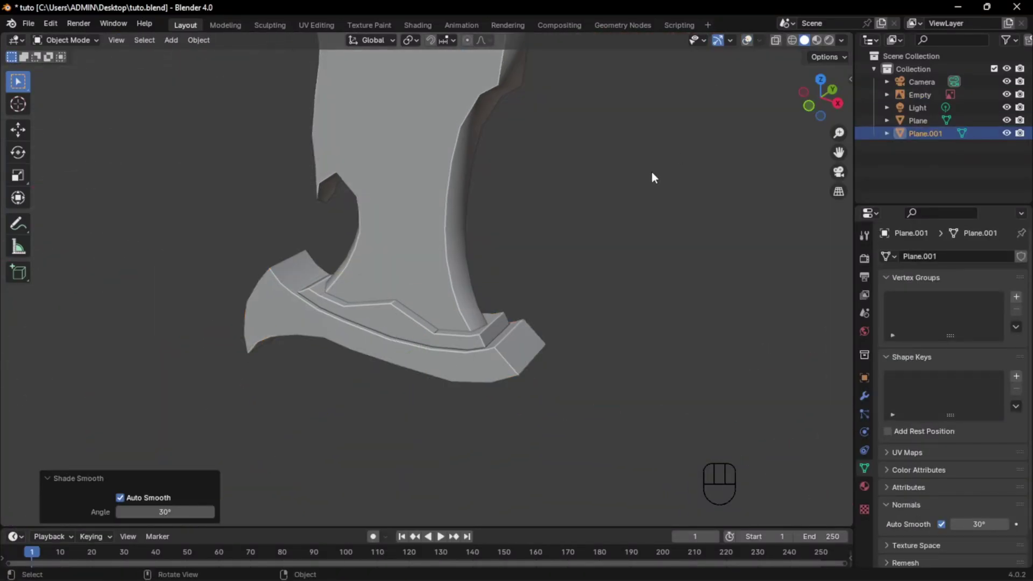
pyautogui.moveTo(651, 172); pyautogui.dragTo(706, 176, button='middle')
pyautogui.hotkey('shift', 'alt', 'z')
# - Snap the 3D cursor to the middle edge on the guard's underside and return to Object Mode
pyautogui.press('Tab')
pyautogui.press('2')
pyautogui.press('`')
pyautogui.moveTo(483, 250); pyautogui.dragTo(476, 214, button='middle')
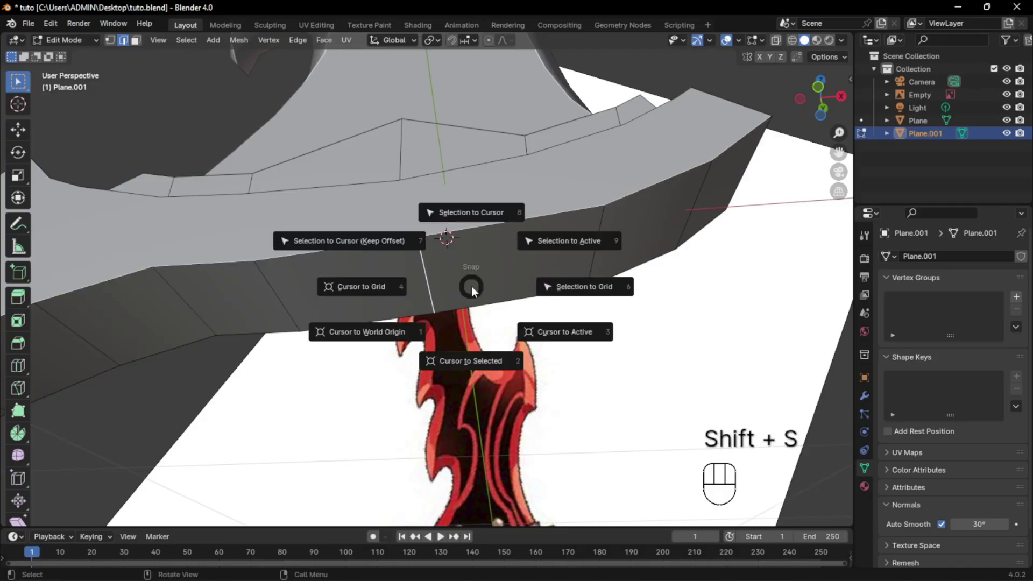
pyautogui.click(473, 357)
pyautogui.press('Tab')
pyautogui.scroll(-5, 483, 360)
# - Add a 22-vertex circle at the 3D cursor and scale it to match the grip's width beneath the guard
pyautogui.hotkey('shift', 'a')
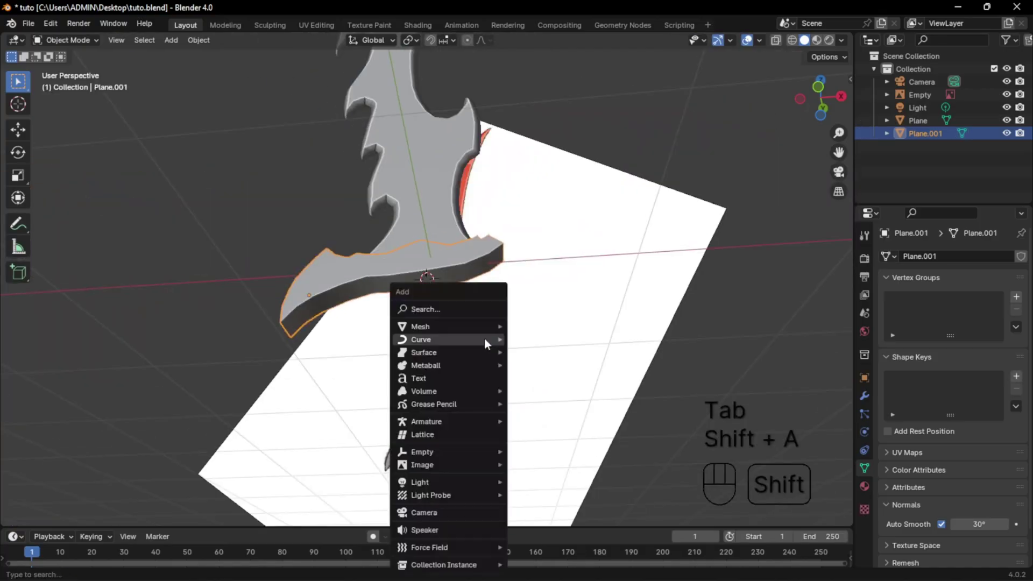
pyautogui.moveTo(484, 326)
pyautogui.click(558, 80)
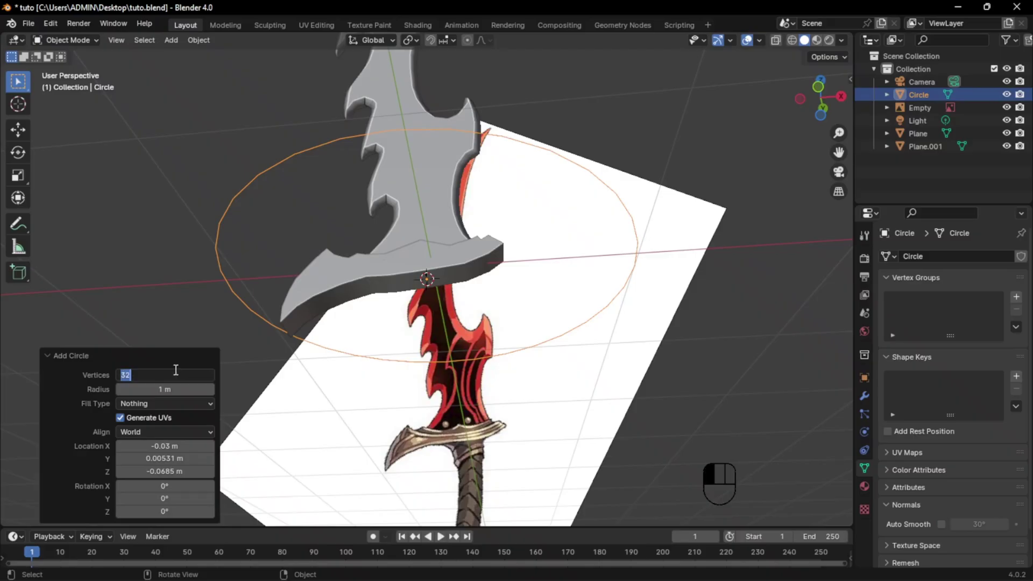
pyautogui.press('s')
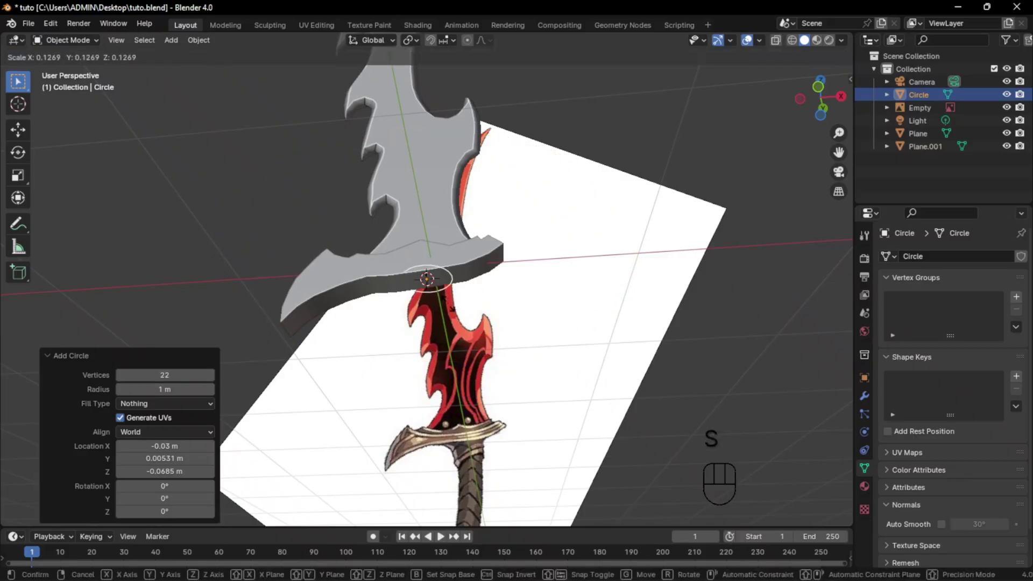
pyautogui.click(447, 304)
pyautogui.scroll(6, 452, 301)
pyautogui.press('s')
pyautogui.click(602, 277)
# - Flatten the circle along Y to a factor of about 0.402 and return to the front view
pyautogui.moveTo(602, 277); pyautogui.dragTo(477, 201, button='middle')
pyautogui.press('s')
pyautogui.press('y')
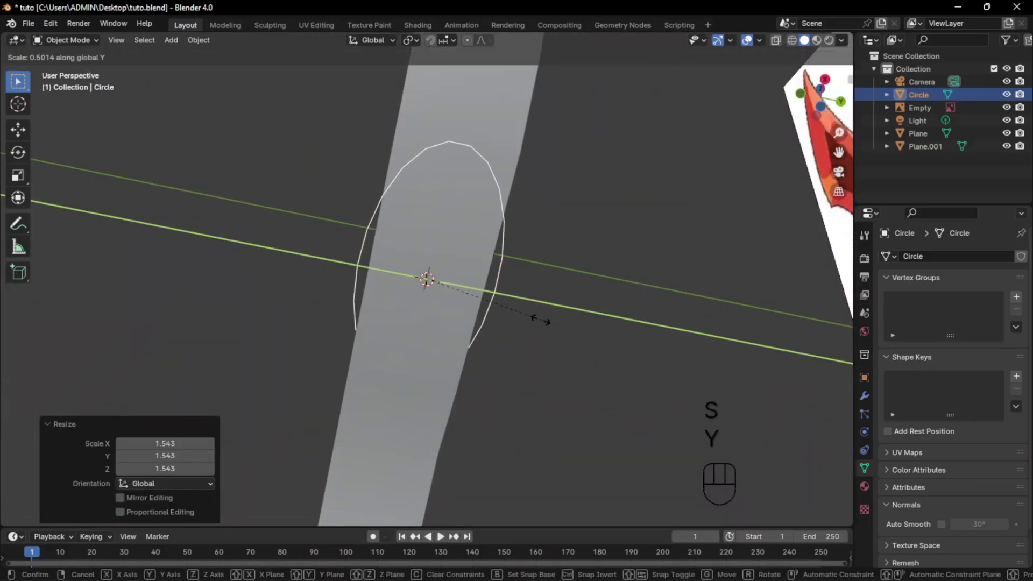
pyautogui.click(522, 314)
pyautogui.press('`')
pyautogui.click(470, 273)
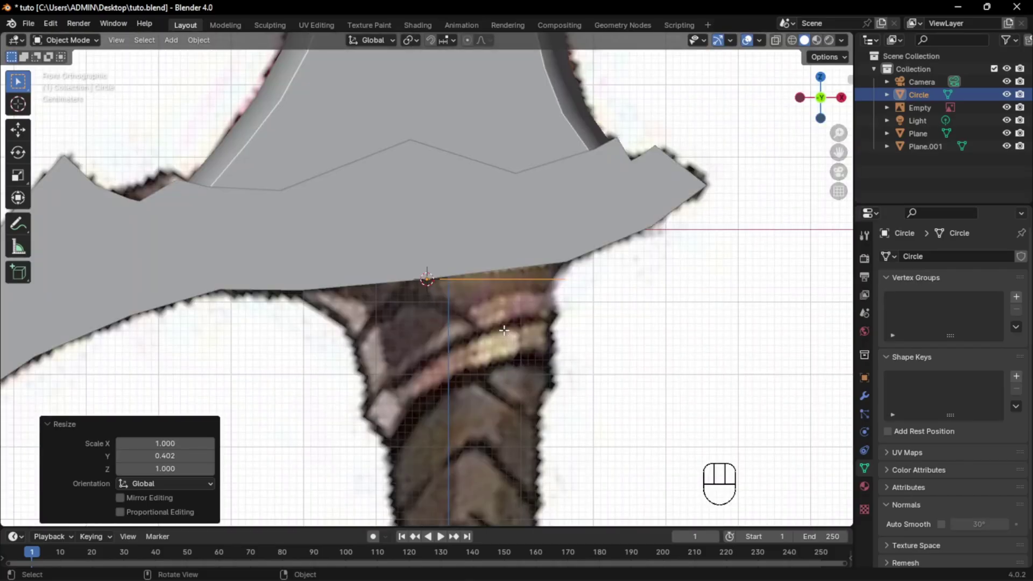
# - Raise the circle about 0.042 m along Z in Edit Mode and extrude it about 0.07 m downward
pyautogui.press('Tab')
pyautogui.press('Tab')
pyautogui.press('Tab')
pyautogui.press('g')
pyautogui.press('z')
pyautogui.click(506, 336)
pyautogui.press('e')
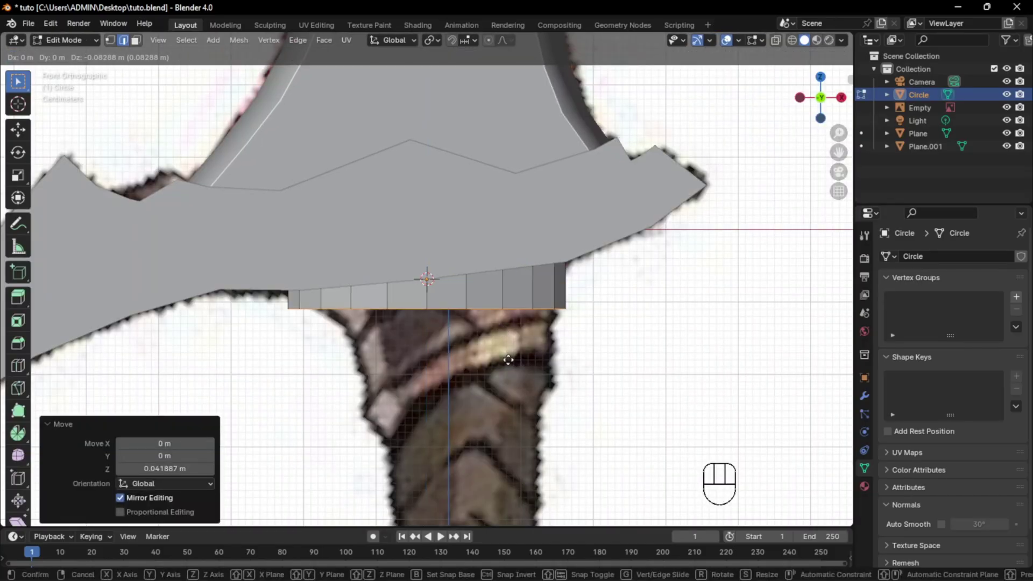
pyautogui.click(510, 347)
# - Extrude a second ring downward, narrow it, and shift it about 0.014 m along X to follow the reference
pyautogui.press('e')
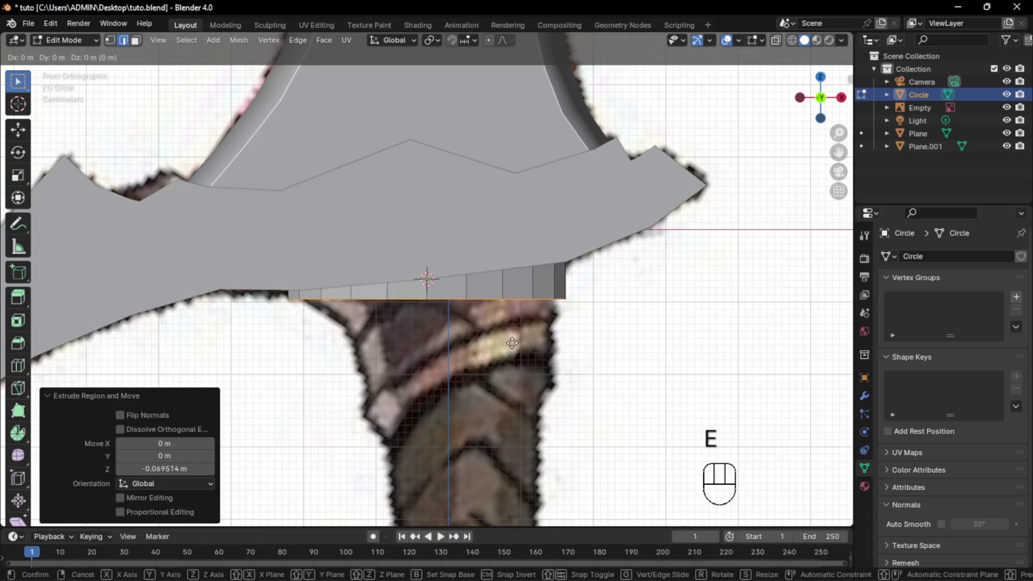
pyautogui.click(513, 371)
pyautogui.press('s')
pyautogui.click(590, 368)
pyautogui.press('g')
pyautogui.press('x')
pyautogui.click(605, 365)
# - Extrude two more rings down the grip's collar, narrowing and shifting the first along X to match the reference outline
pyautogui.press('s')
pyautogui.click(618, 394)
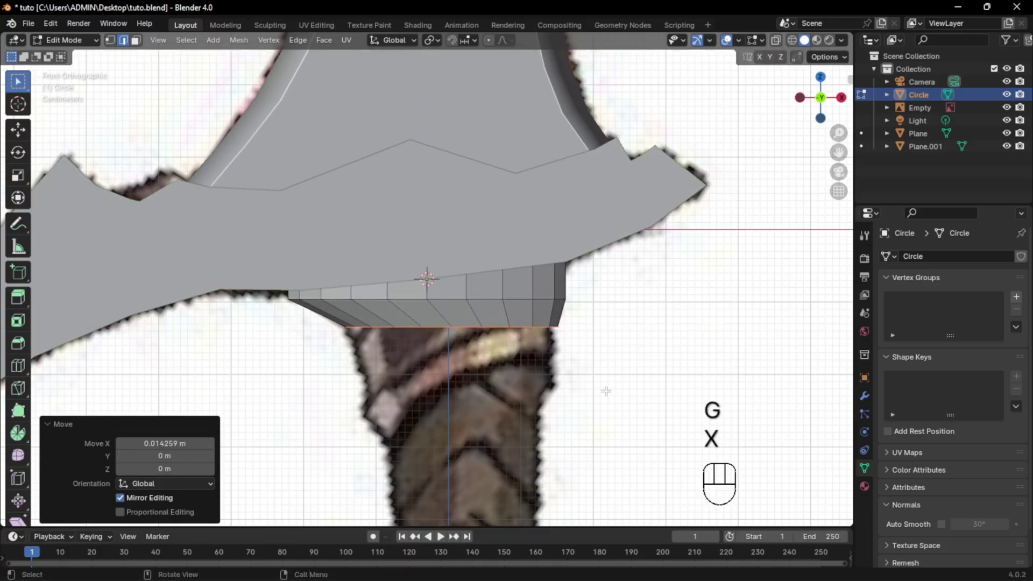
pyautogui.press('s')
pyautogui.press('x')
pyautogui.click(624, 416)
pyautogui.press('g')
pyautogui.press('x')
pyautogui.press('x')
pyautogui.click(629, 418)
pyautogui.press('e')
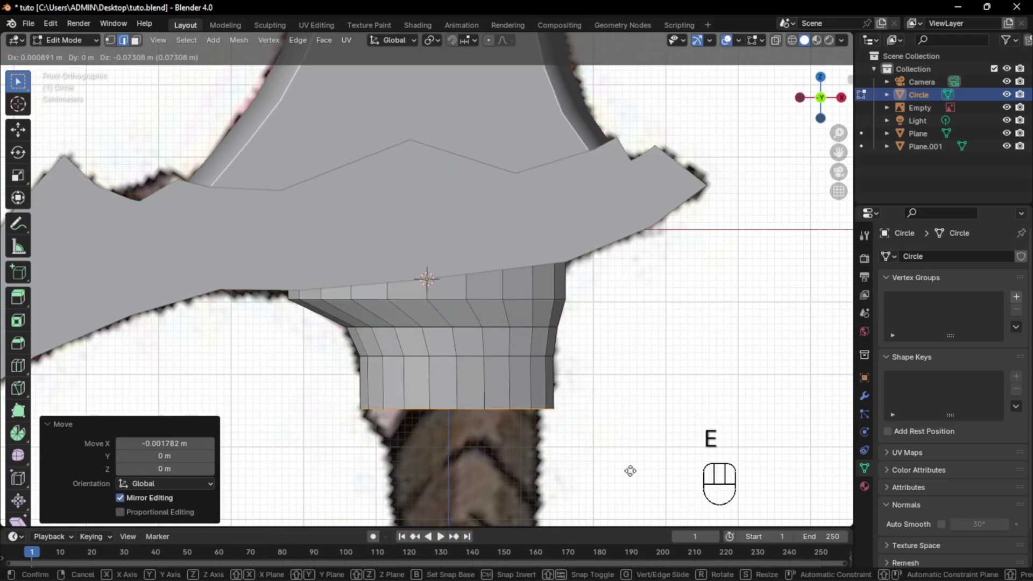
pyautogui.click(630, 471)
# - Fill the collar's open underside and shade the object smooth with Auto Smooth at 30° in Object Mode
pyautogui.moveTo(598, 393); pyautogui.dragTo(629, 425, button='middle')
pyautogui.press('f')
pyautogui.press('Tab')
pyautogui.click(429, 443)
pyautogui.click(465, 345)
pyautogui.rightClick(466, 351)
pyautogui.click(466, 353)
pyautogui.moveTo(473, 355); pyautogui.dragTo(608, 363, button='middle')
pyautogui.press('KP_1')
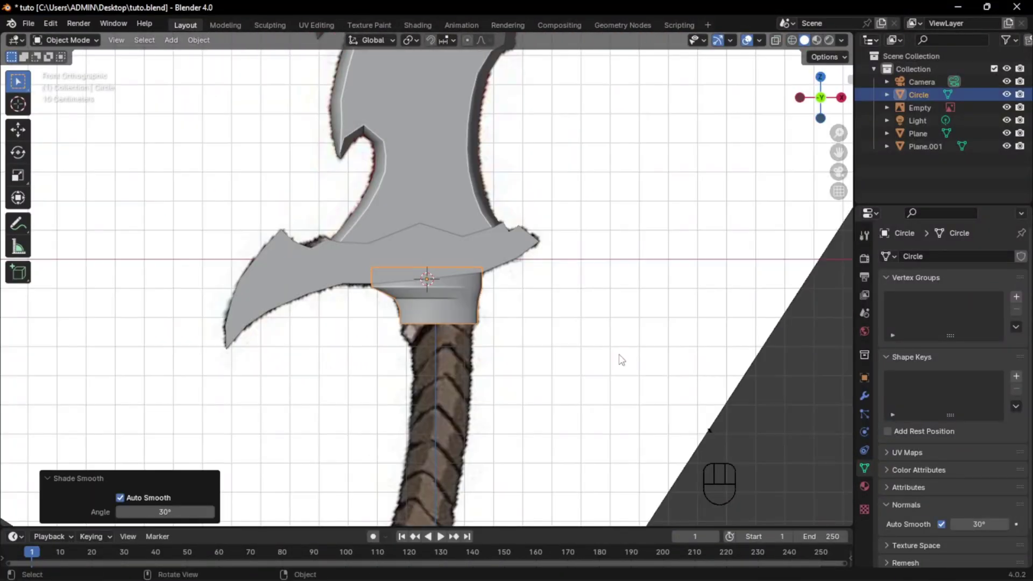
pyautogui.click(621, 360)
# - Inset the collar's bottom face by about 0.062 m in Edit Mode
pyautogui.moveTo(525, 328); pyautogui.dragTo(554, 280, button='middle')
pyautogui.moveTo(414, 288); pyautogui.dragTo(463, 285, button='middle')
pyautogui.press('Tab')
pyautogui.moveTo(473, 322); pyautogui.dragTo(459, 286, button='middle')
pyautogui.press('i')
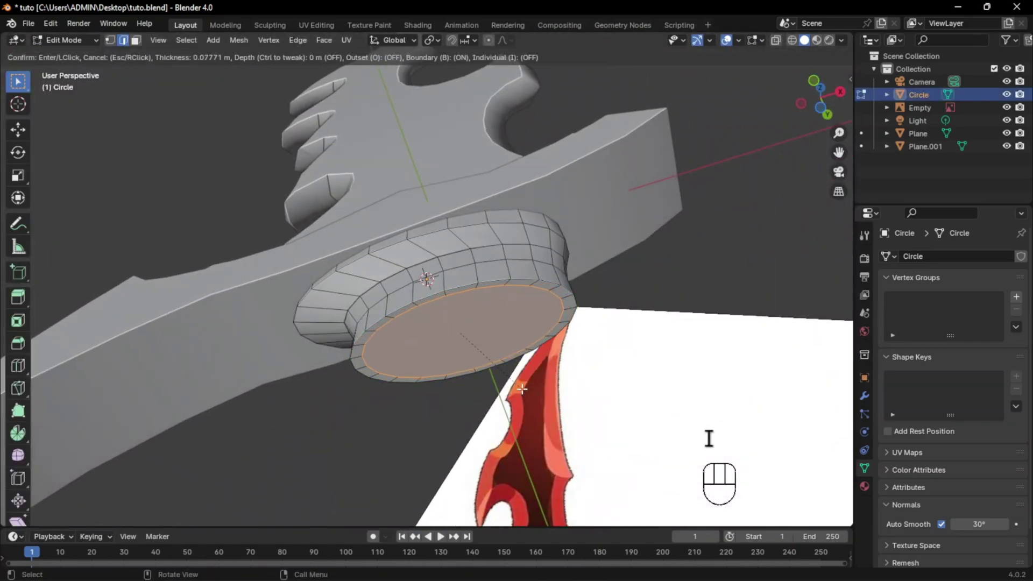
pyautogui.click(500, 380)
# - Extrude the inset face down the length of the grip and shift its end about -0.067 m along X
pyautogui.press('KP_1')
pyautogui.scroll(-7, 500, 381)
pyautogui.keyDown('shift'); pyautogui.moveTo(500, 382); pyautogui.dragTo(513, 271, button='middle'); pyautogui.keyUp('shift')
pyautogui.scroll(3, 513, 271)
pyautogui.press('e')
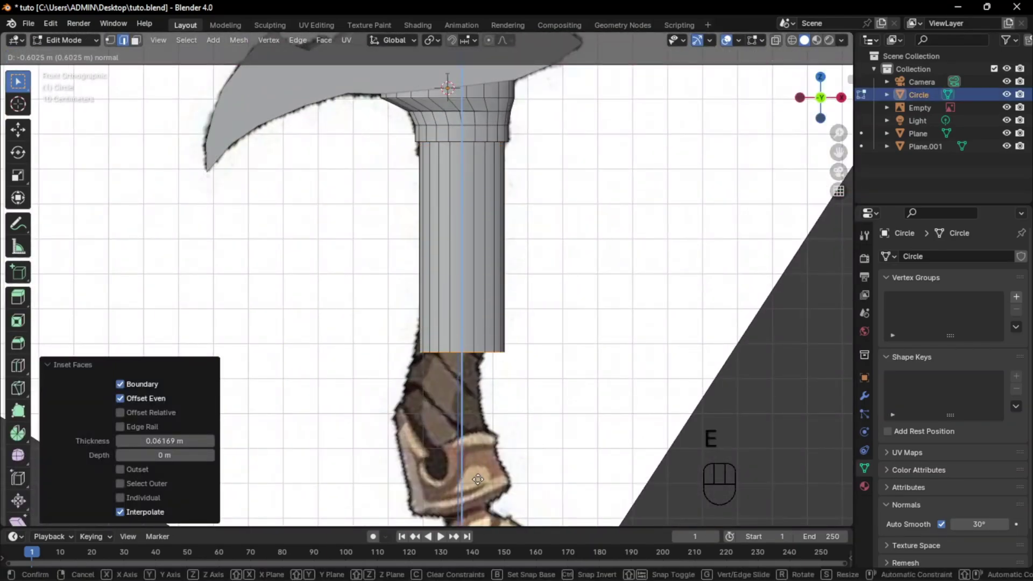
pyautogui.click(508, 344)
pyautogui.hotkey('alt', 'z')
pyautogui.hotkey('alt', 'z')
pyautogui.press('g')
pyautogui.press('x')
pyautogui.click(487, 343)
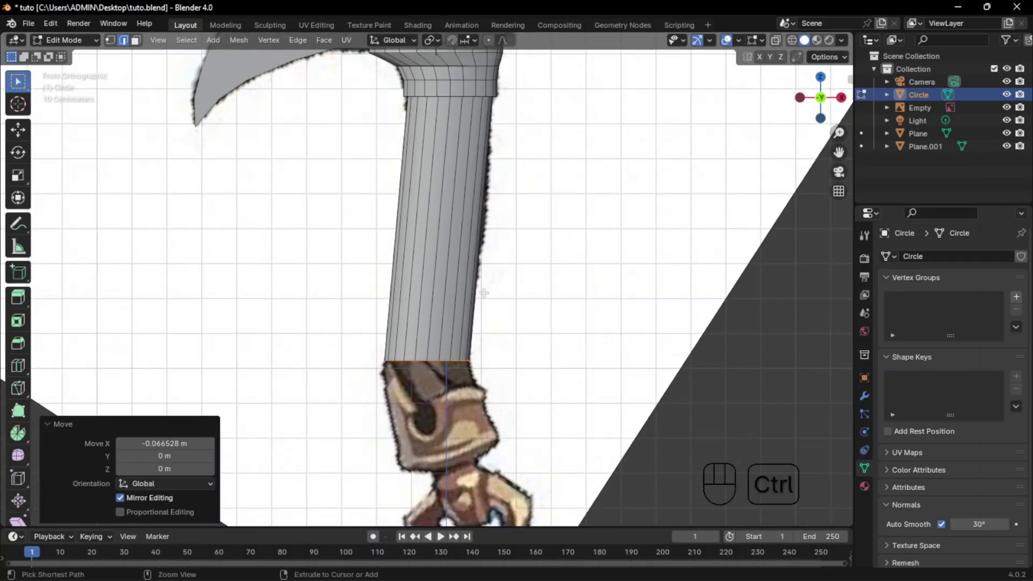
# - Add seven evenly spaced loop cuts along the grip
pyautogui.hotkey('ctrl', 'r')
pyautogui.scroll(6, 482, 290)
pyautogui.click(481, 288)
pyautogui.click(481, 289)
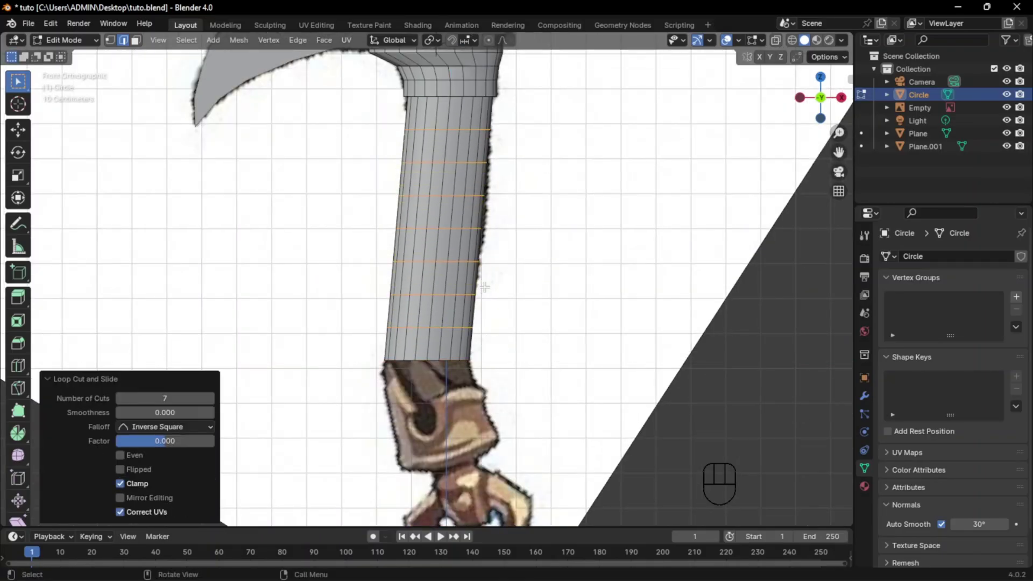
# - Bend the grip by moving its middle loop about 0.033 m along X with connected proportional editing, size about 0.621
pyautogui.press('2')
pyautogui.keyDown('alt'); pyautogui.click(470, 230); pyautogui.keyUp('alt')
pyautogui.moveTo(471, 231); pyautogui.dragTo(486, 244, button='middle')
pyautogui.press('`')
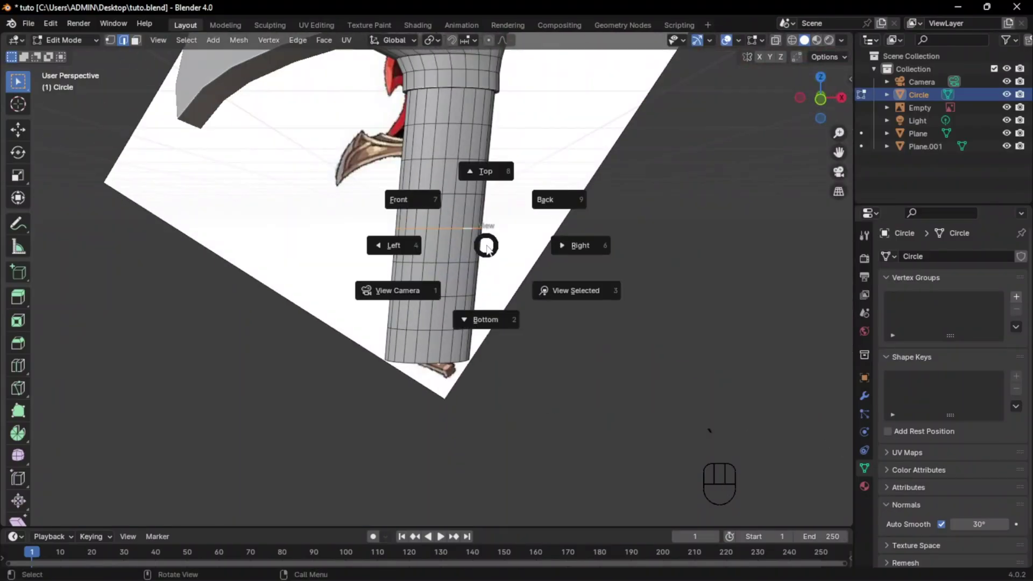
pyautogui.click(447, 212)
pyautogui.click(489, 41)
pyautogui.click(505, 41)
pyautogui.click(448, 65)
pyautogui.press('g')
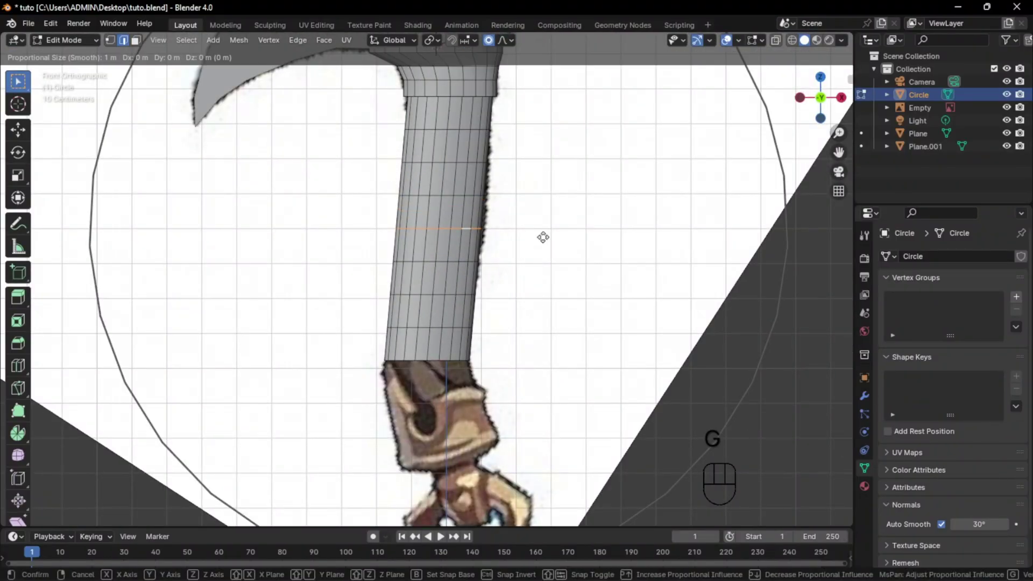
pyautogui.press('x')
pyautogui.scroll(5, 544, 235)
pyautogui.click(555, 241)
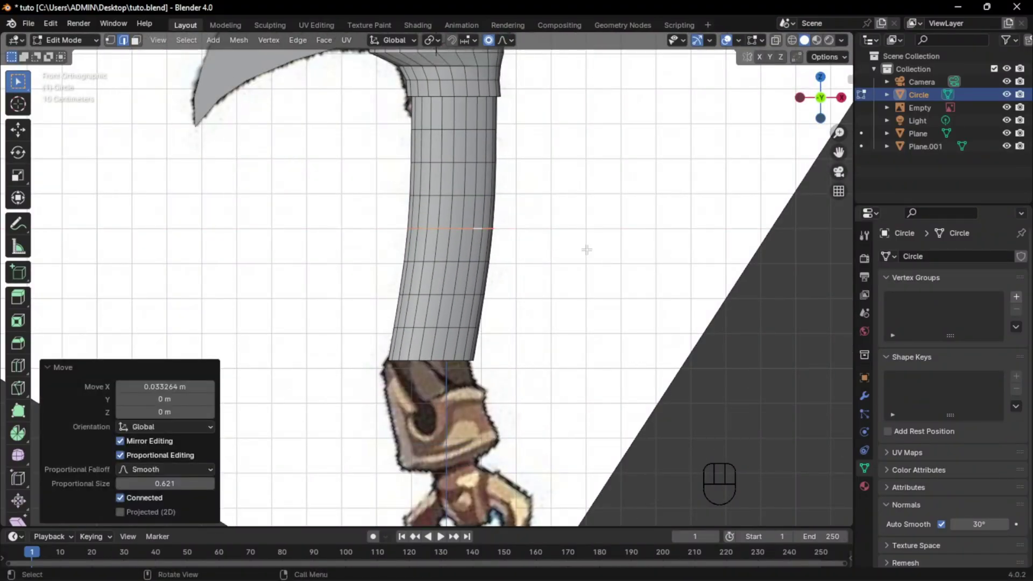
# - Extrude the grip's bottom end downward over the end cap in the reference
pyautogui.moveTo(586, 250); pyautogui.dragTo(523, 247, button='middle')
pyautogui.press('`')
pyautogui.click(443, 203)
pyautogui.keyDown('shift'); pyautogui.moveTo(463, 350); pyautogui.dragTo(471, 247, button='middle'); pyautogui.keyUp('shift')
pyautogui.scroll(4, 472, 247)
pyautogui.press('2')
pyautogui.keyDown('alt'); pyautogui.click(471, 235); pyautogui.keyUp('alt')
pyautogui.press('e')
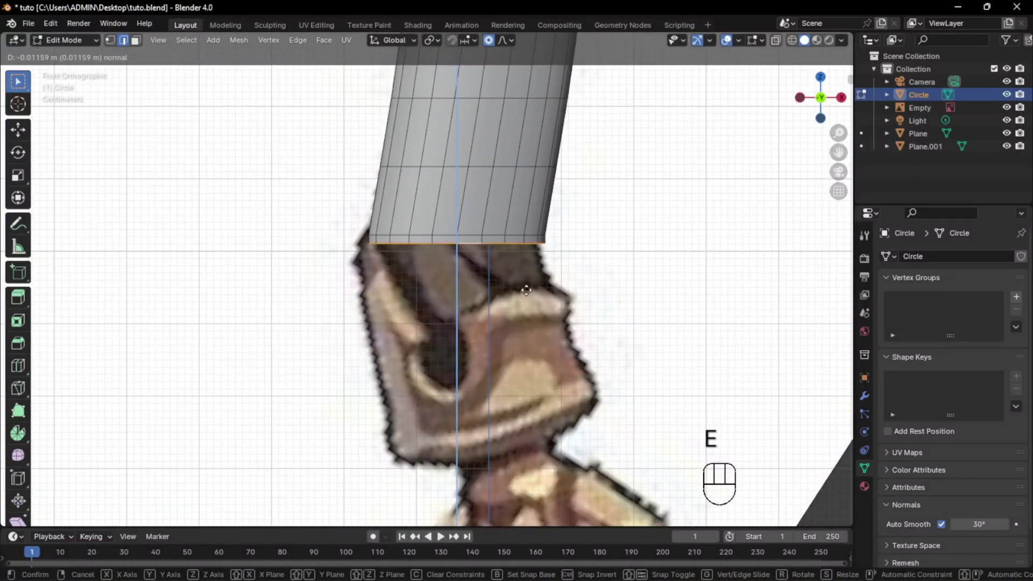
pyautogui.click(587, 419)
# - Turn off proportional editing, then move and rotate the extruded end to match the end cap's slant
pyautogui.press('g')
pyautogui.press('o')
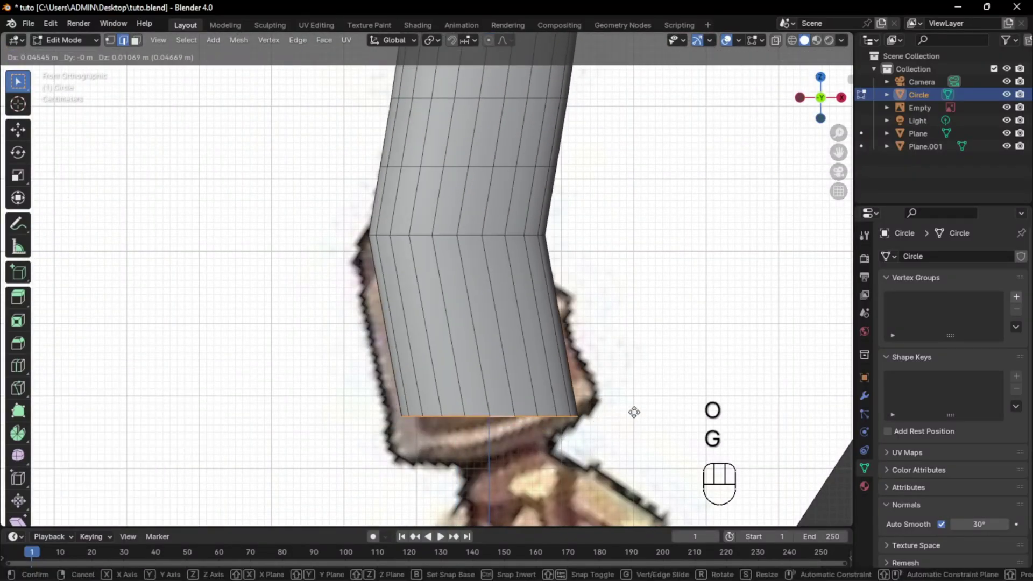
pyautogui.click(649, 419)
pyautogui.press('r')
pyautogui.click(666, 366)
# - Select the end cap's ring of side faces and extrude it outward along the normals to thicken the cap
pyautogui.press('3')
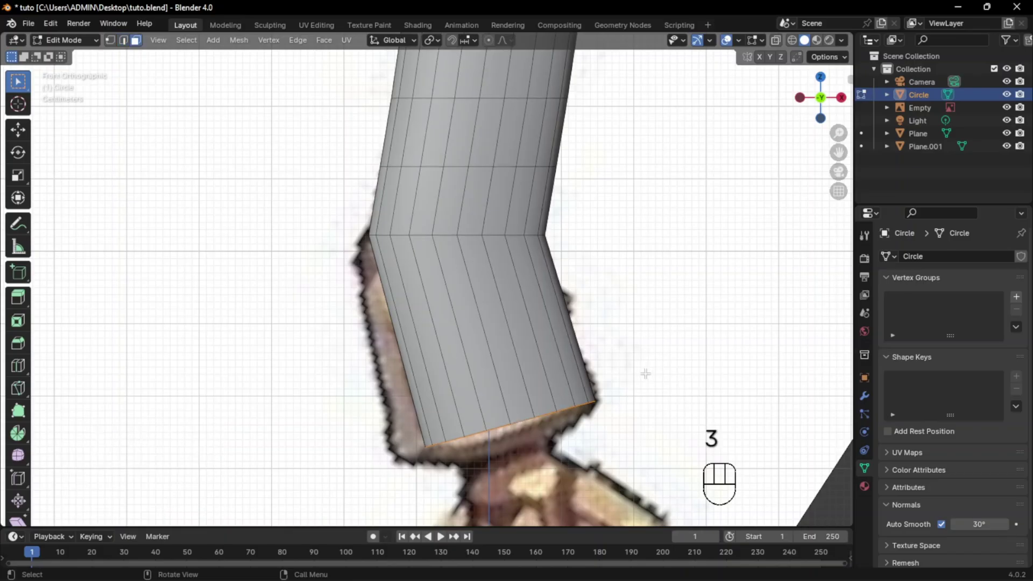
pyautogui.keyDown('alt'); pyautogui.click(547, 302); pyautogui.keyUp('alt')
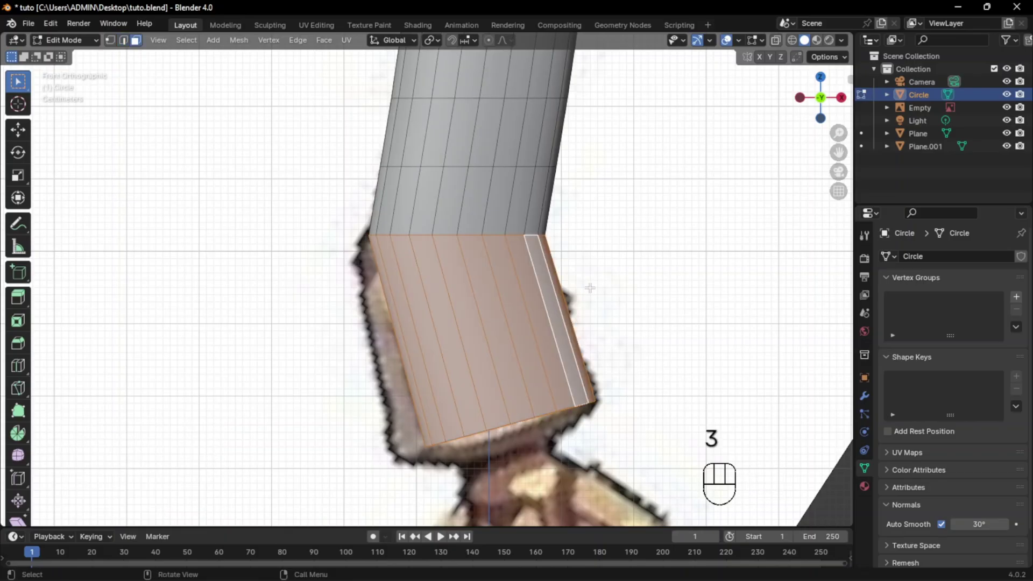
pyautogui.press('3')
pyautogui.keyDown('alt'); pyautogui.click(529, 305); pyautogui.keyUp('alt')
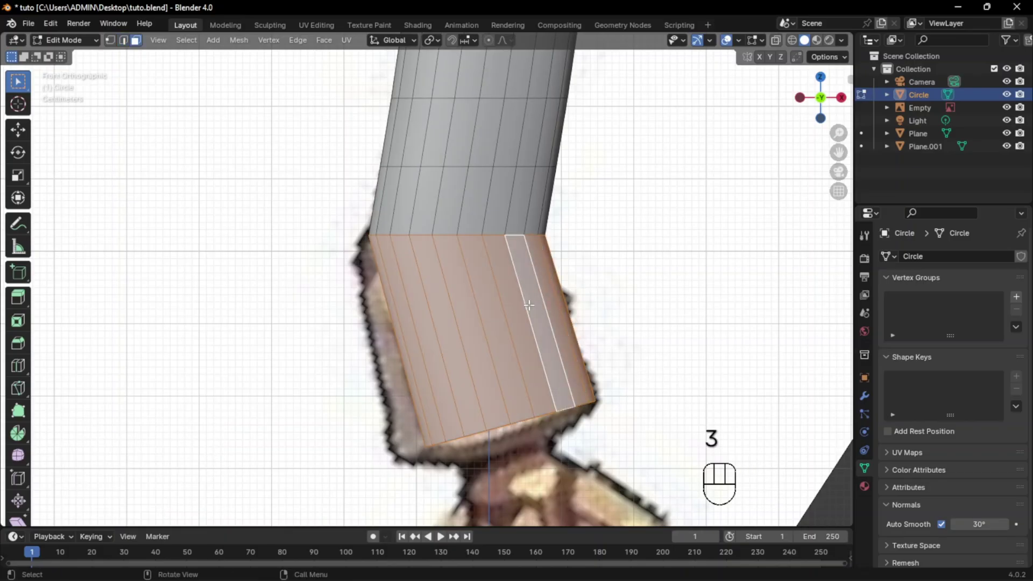
pyautogui.hotkey('alt', 'e')
pyautogui.click(531, 319)
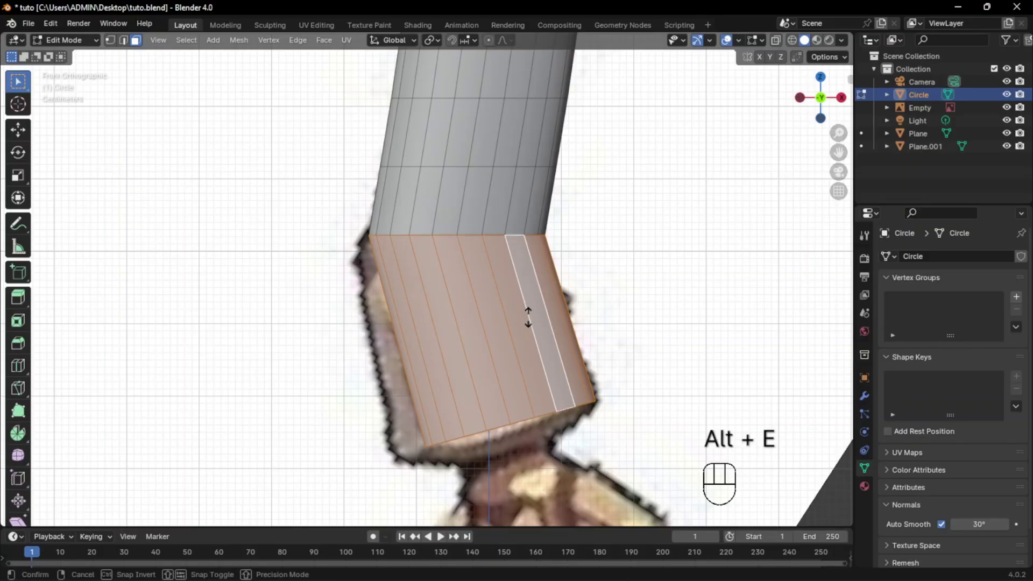
pyautogui.click(533, 330)
# - Snap the 3D cursor to the end cap's bottom face and return to the front view
pyautogui.moveTo(544, 362); pyautogui.dragTo(488, 311, button='middle')
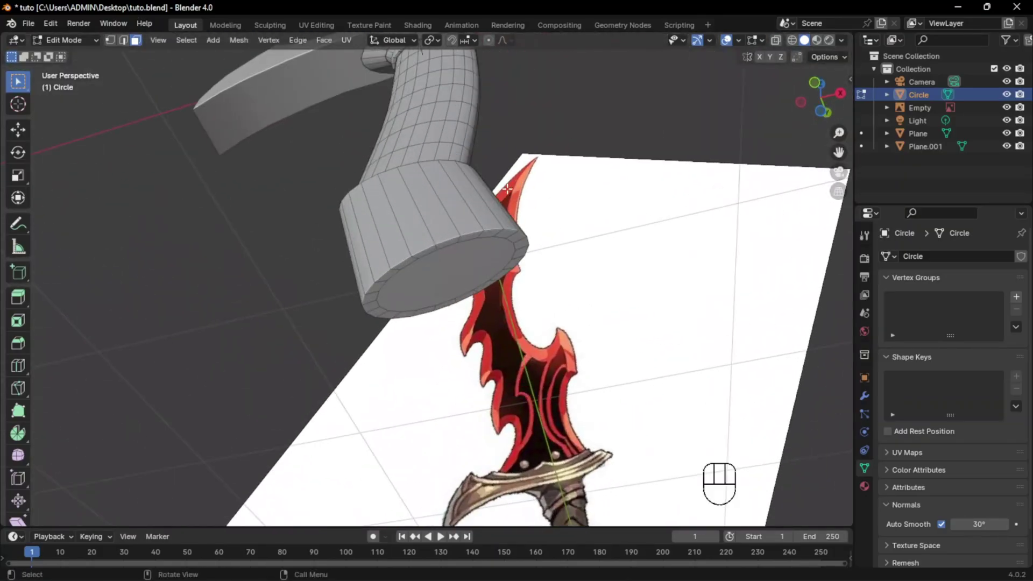
pyautogui.hotkey('shift', 's')
pyautogui.click(492, 404)
pyautogui.press('`')
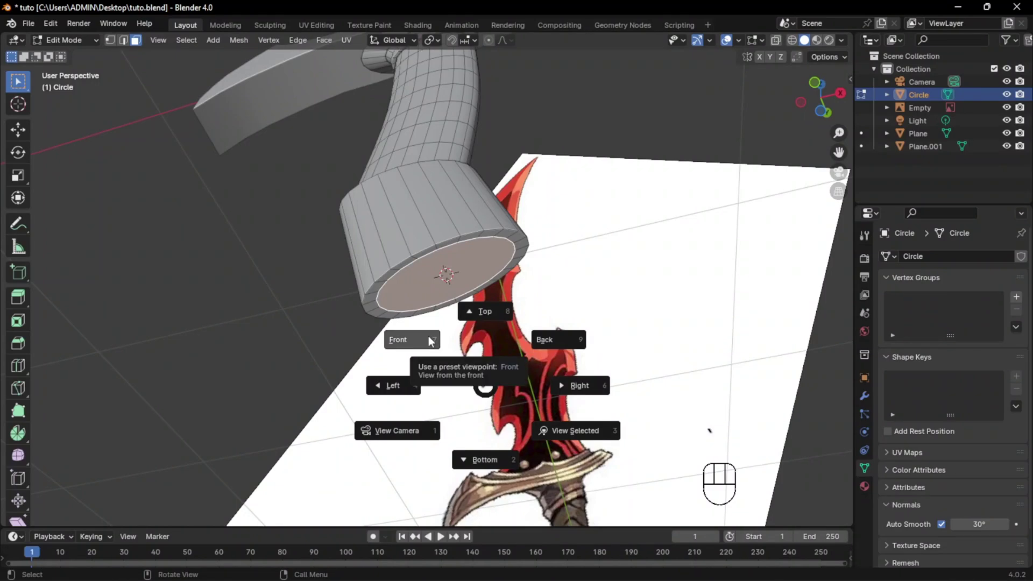
pyautogui.click(446, 353)
# - Add a cylinder with 20 vertices at the end cap and scale it to 0.070
pyautogui.hotkey('shift', 'a')
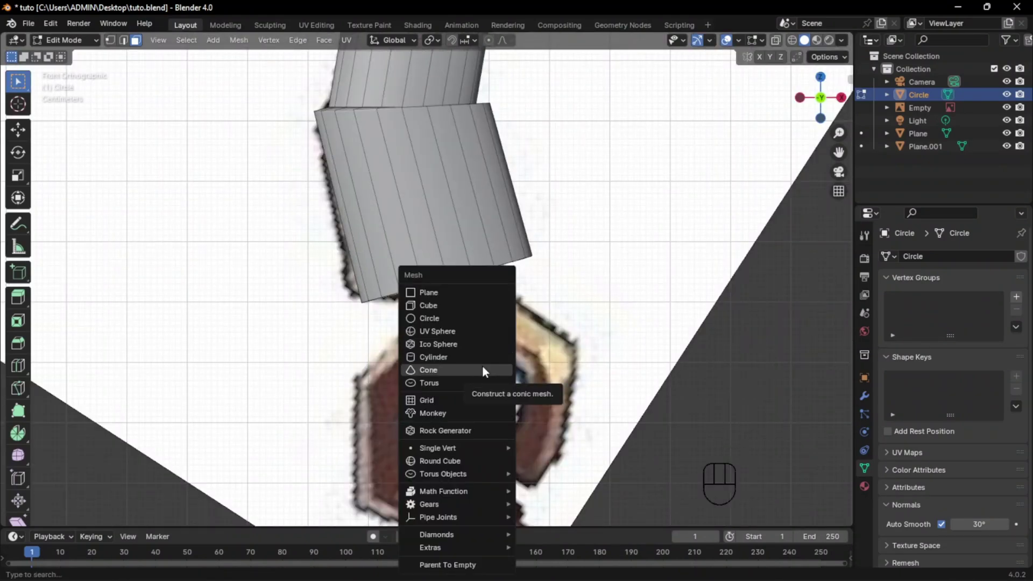
pyautogui.click(477, 356)
pyautogui.click(185, 361)
pyautogui.write('20')
pyautogui.press('Return')
pyautogui.press('s')
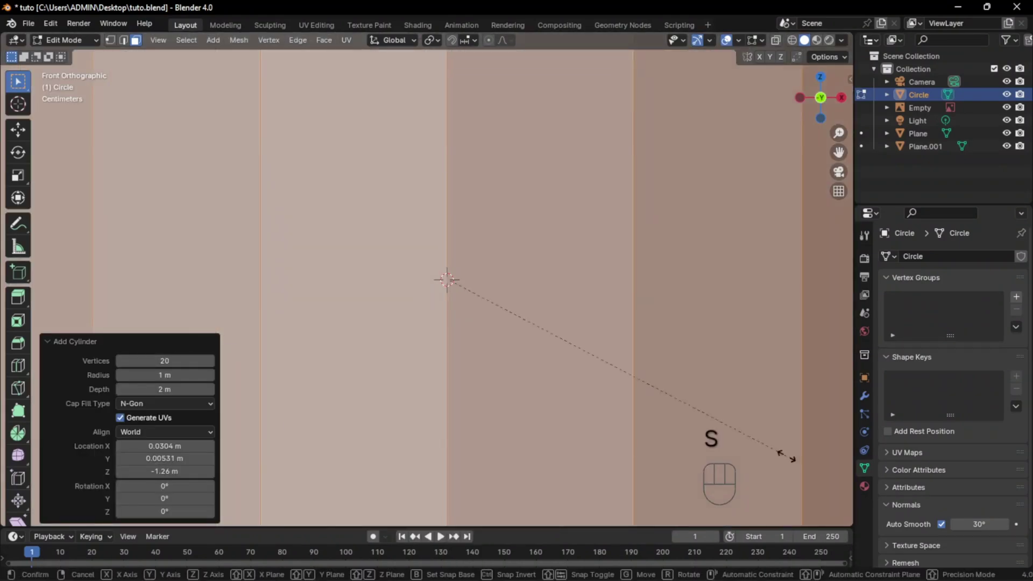
pyautogui.click(519, 290)
# - Rotate the small cylinder about 75.7° and move it just below the end cap
pyautogui.write('r9045')
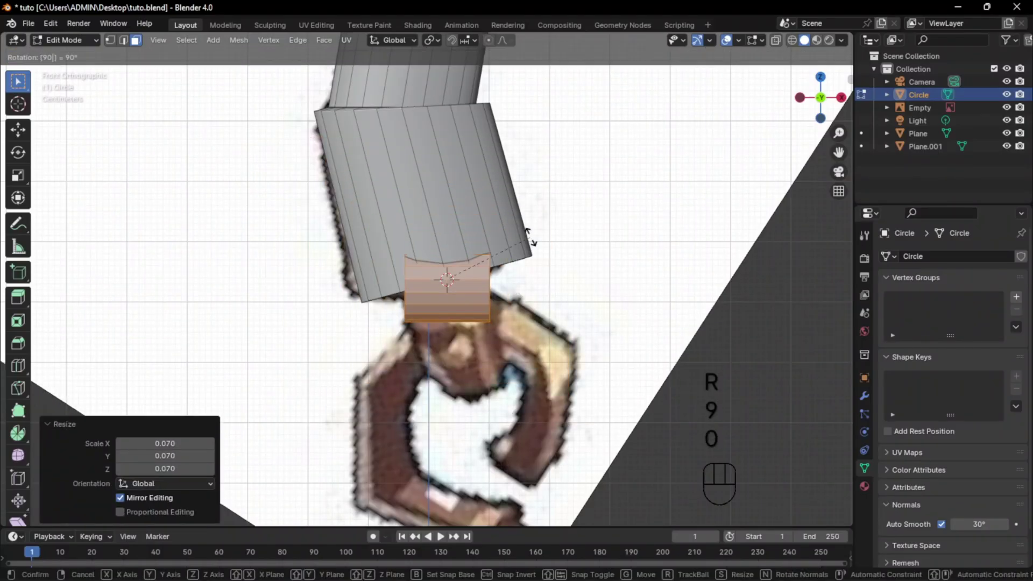
pyautogui.rightClick(529, 238)
pyautogui.press('r')
pyautogui.click(503, 335)
pyautogui.press('g')
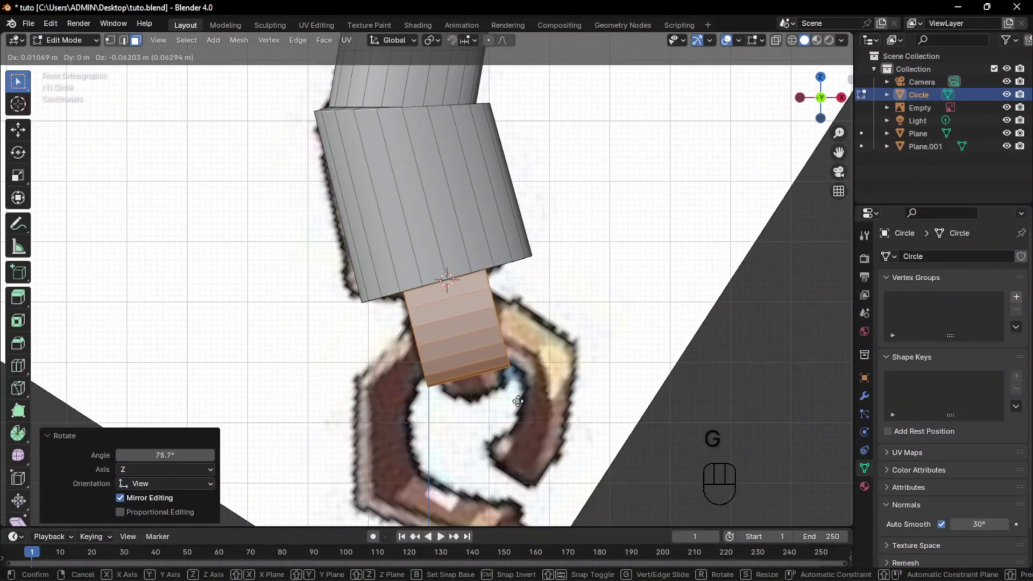
pyautogui.click(532, 319)
pyautogui.press('r')
pyautogui.rightClick(543, 323)
# - Select the small cylinder's round end face and snap the 3D cursor to it
pyautogui.moveTo(632, 331); pyautogui.dragTo(509, 318, button='middle')
pyautogui.click(509, 318)
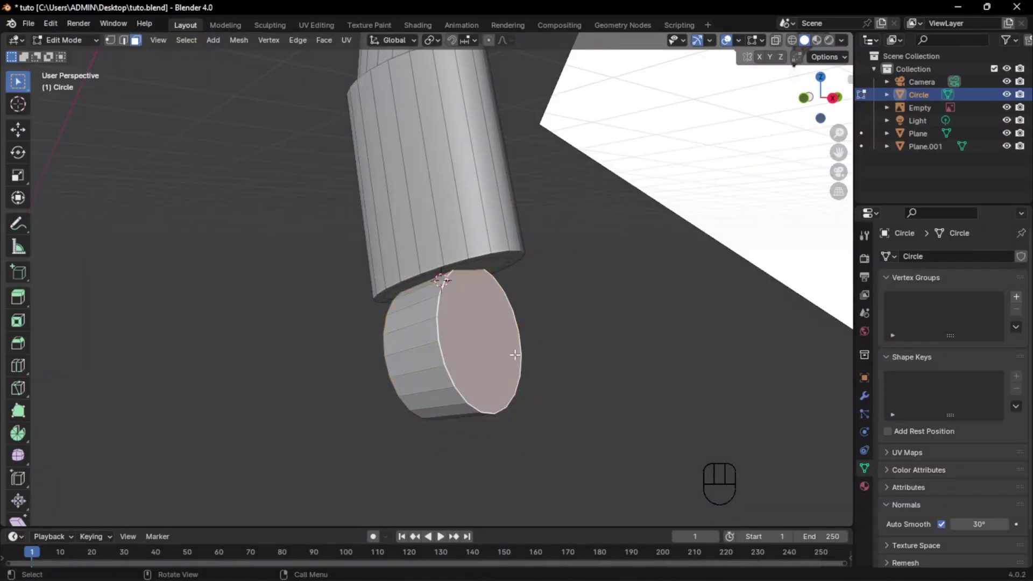
pyautogui.hotkey('shift', 's')
pyautogui.click(521, 418)
# - Add a torus with 22 major segments at the 3D cursor
pyautogui.hotkey('shift', 'a')
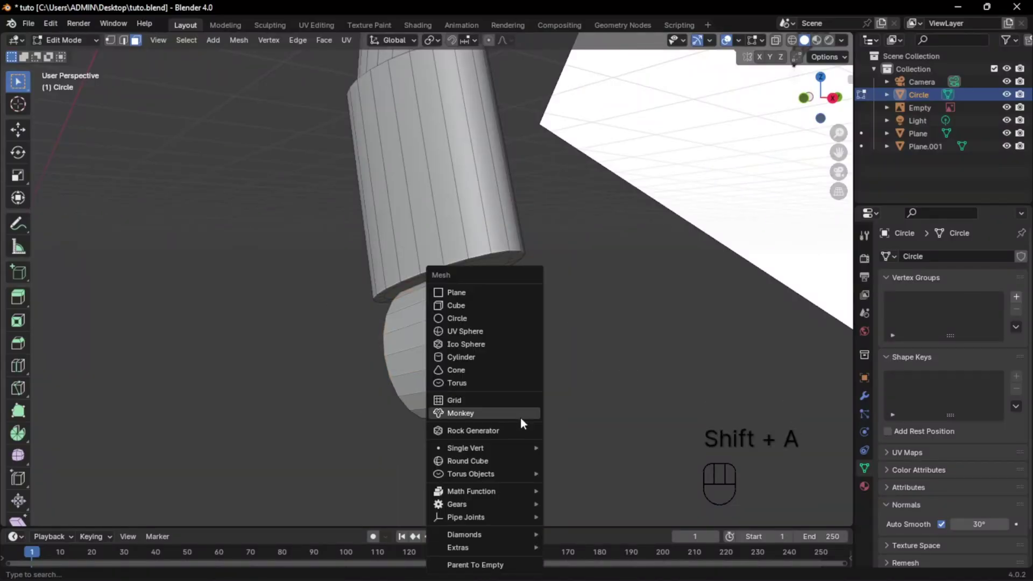
pyautogui.click(500, 382)
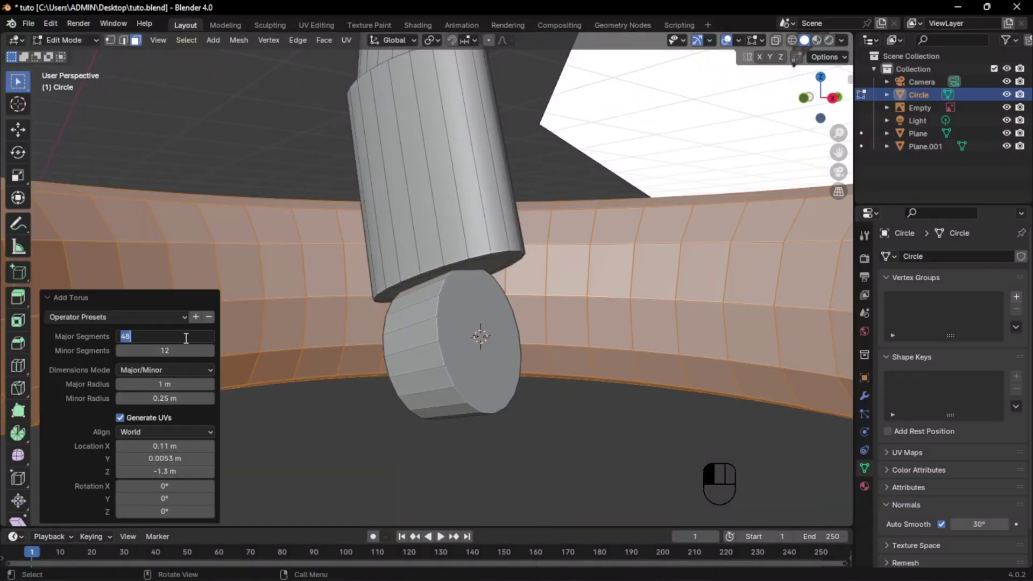
pyautogui.write('22')
pyautogui.press('Return')
# - Scale the torus to 0.164 and view it from the front
pyautogui.scroll(-8, 376, 298)
pyautogui.moveTo(576, 280); pyautogui.dragTo(624, 379, button='middle')
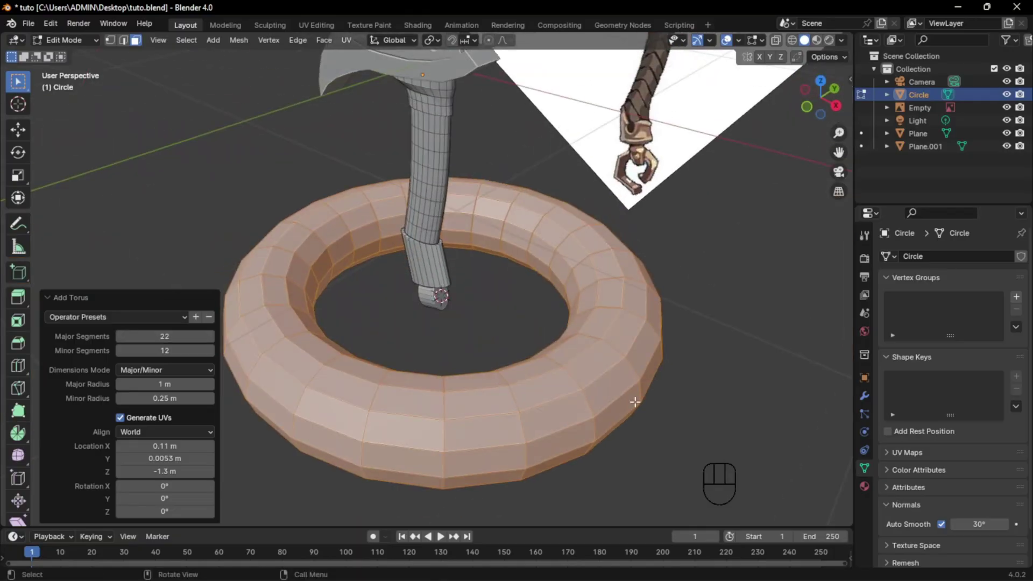
pyautogui.press('s')
pyautogui.click(478, 315)
pyautogui.press('KP_Decimal')
pyautogui.press('KP_1')
pyautogui.press('r')
pyautogui.press('x')
pyautogui.press('9')
pyautogui.press('0')
pyautogui.press('Escape')
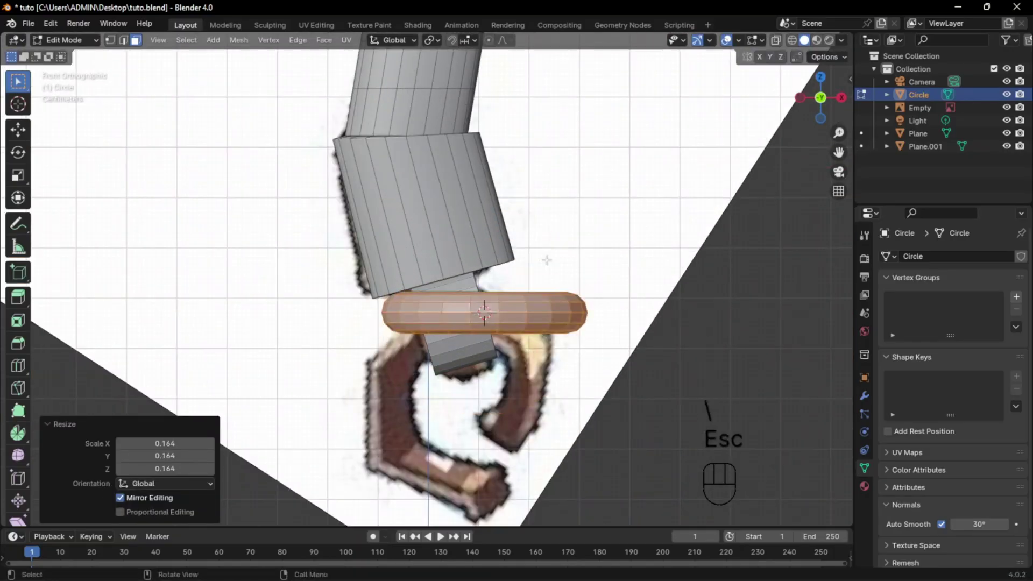
# - Rotate the torus 90° about X and move it over the pommel ring in the reference
pyautogui.press('r')
pyautogui.press('x')
pyautogui.press('9')
pyautogui.press('0')
pyautogui.press('Return')
pyautogui.press('g')
pyautogui.click(548, 342)
# - Leave mesh editing and apply smooth shading to the grip, end cap and pommel object
pyautogui.press('Tab')
pyautogui.rightClick(550, 345)
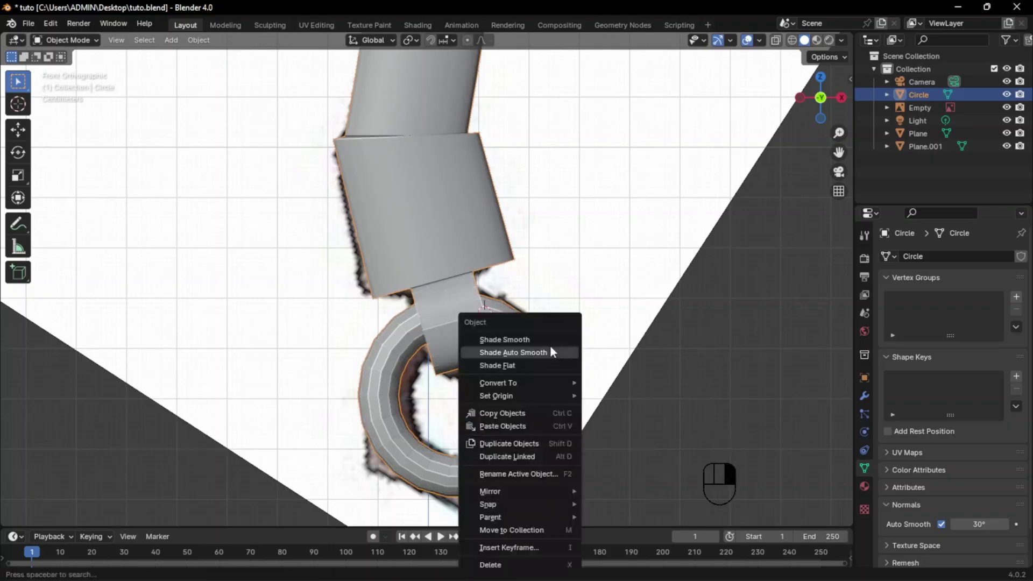
pyautogui.click(548, 341)
pyautogui.moveTo(547, 341); pyautogui.dragTo(543, 379, button='middle')
pyautogui.scroll(-6, 544, 379)
pyautogui.scroll(4, 518, 274)
# - Bevel the upper and lower rim edge loops of the end cap on the grip
pyautogui.click(519, 275)
pyautogui.press('Tab')
pyautogui.keyDown('shift'); pyautogui.moveTo(519, 285); pyautogui.dragTo(522, 124, button='middle'); pyautogui.keyUp('shift')
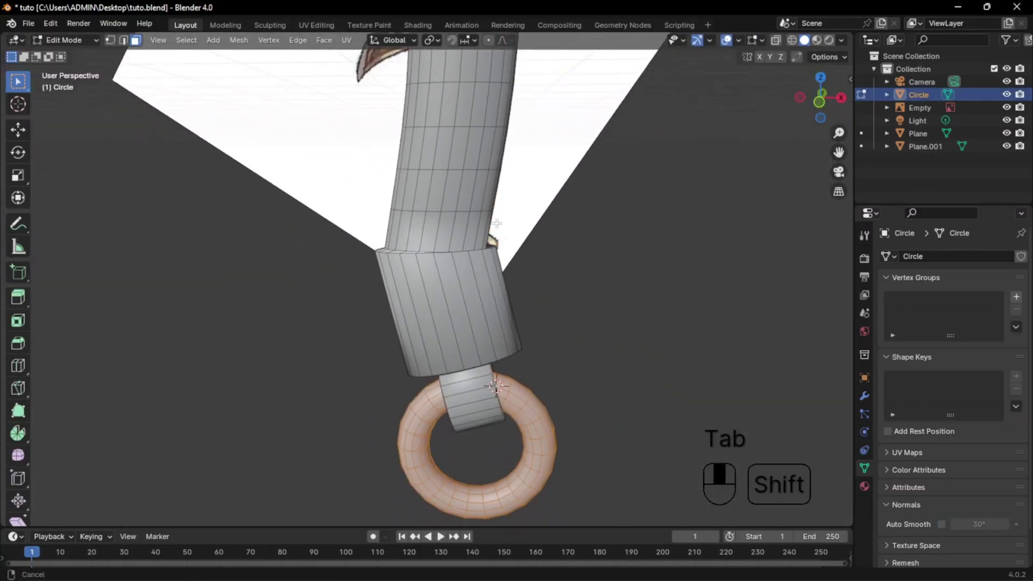
pyautogui.press('2')
pyautogui.moveTo(501, 226); pyautogui.dragTo(478, 236, button='middle')
pyautogui.keyDown('alt'); pyautogui.keyDown('shift'); pyautogui.click(466, 298); pyautogui.keyUp('shift'); pyautogui.keyUp('alt')
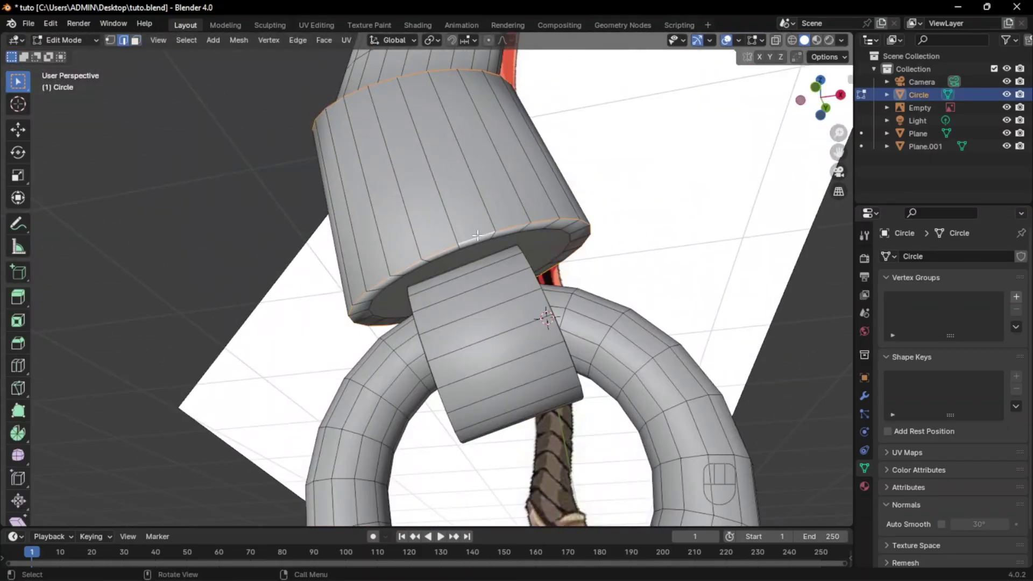
pyautogui.scroll(3, 528, 287)
pyautogui.moveTo(528, 287); pyautogui.dragTo(685, 353, button='middle')
pyautogui.hotkey('ctrl', 'b')
pyautogui.click(681, 349)
pyautogui.press('Tab')
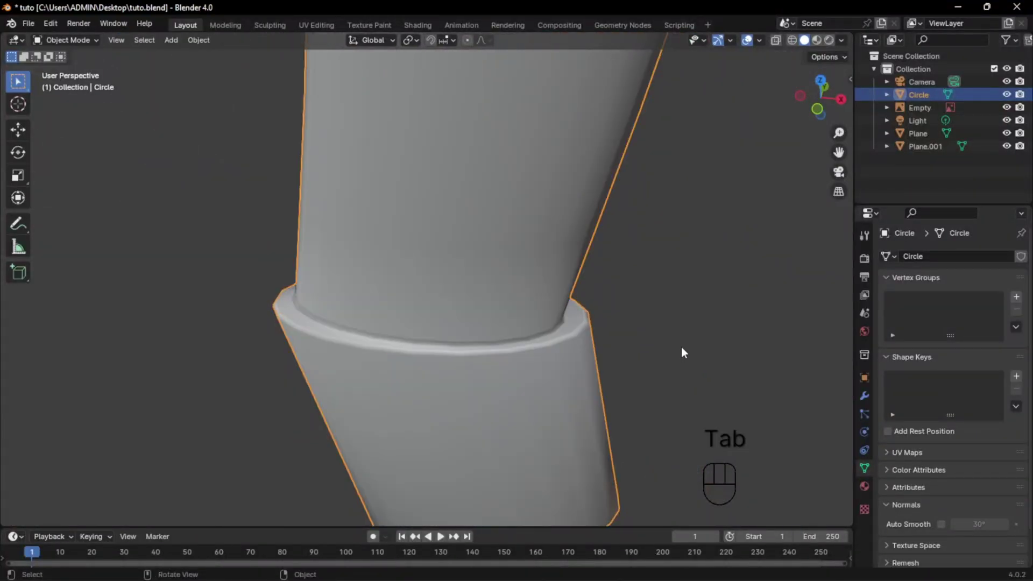
# - Bevel the selected edge loops of the collar at the grip's upper end, beneath the crossguard, and finish mesh editing
pyautogui.hotkey('ctrl', 'b')
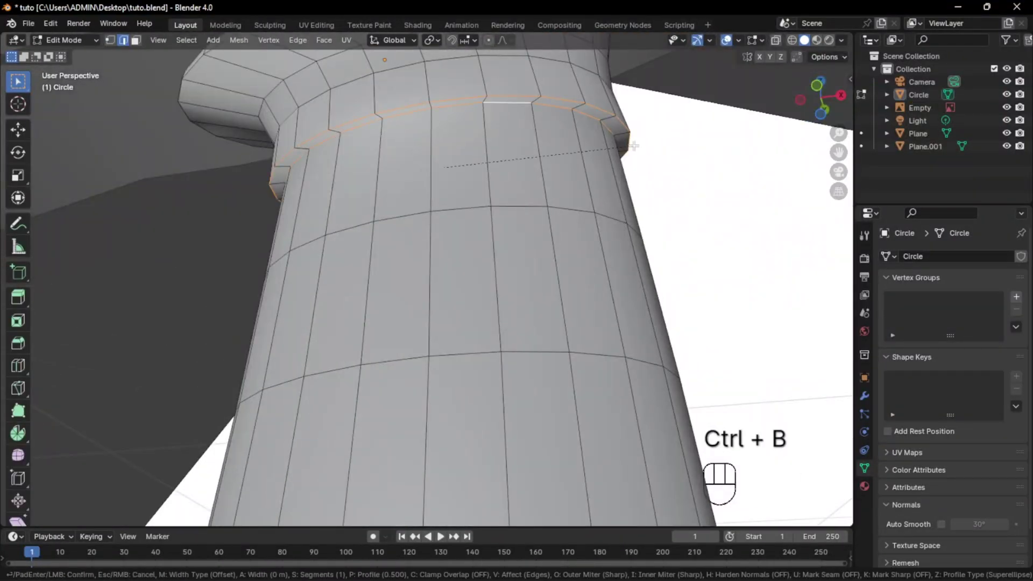
pyautogui.click(634, 147)
pyautogui.press('Tab')
pyautogui.scroll(-5, 636, 152)
pyautogui.moveTo(635, 153); pyautogui.dragTo(629, 177, button='middle')
pyautogui.keyDown('shift'); pyautogui.moveTo(629, 178); pyautogui.dragTo(628, 234, button='middle'); pyautogui.keyUp('shift')
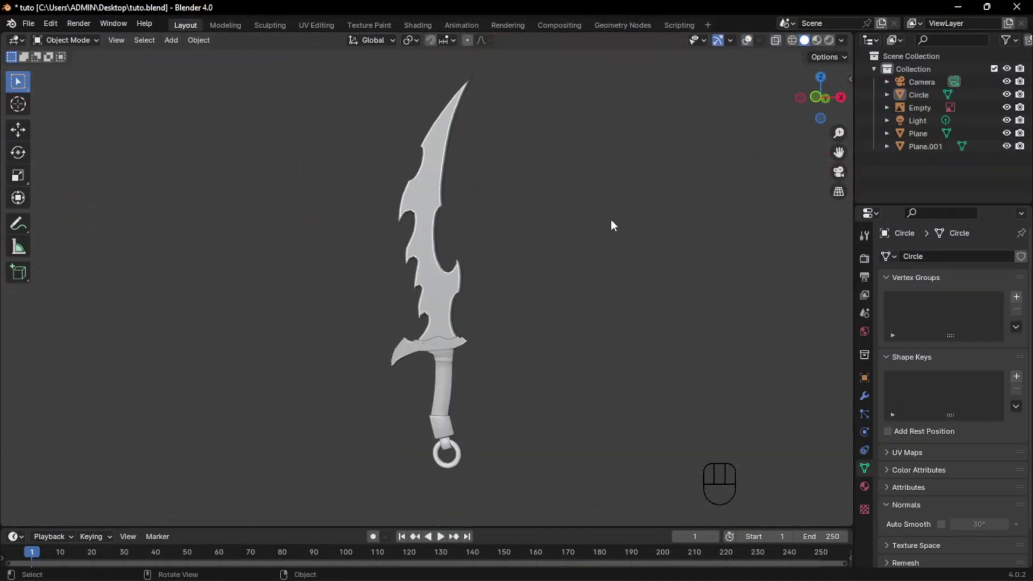
pyautogui.keyDown('shift'); pyautogui.moveTo(641, 243); pyautogui.dragTo(651, 261, button='middle'); pyautogui.keyUp('shift')
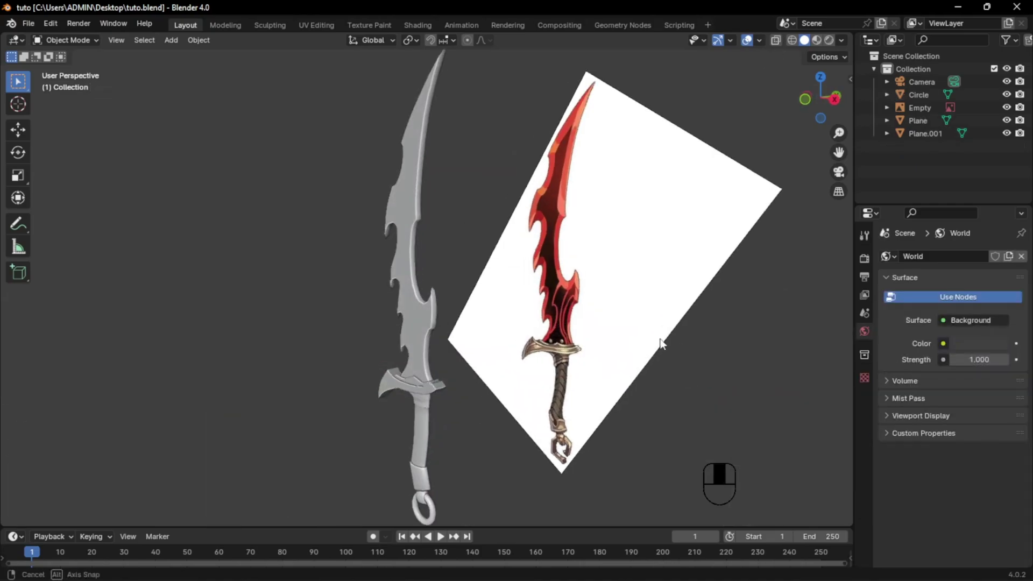
pyautogui.moveTo(663, 341); pyautogui.dragTo(777, 341, button='middle')
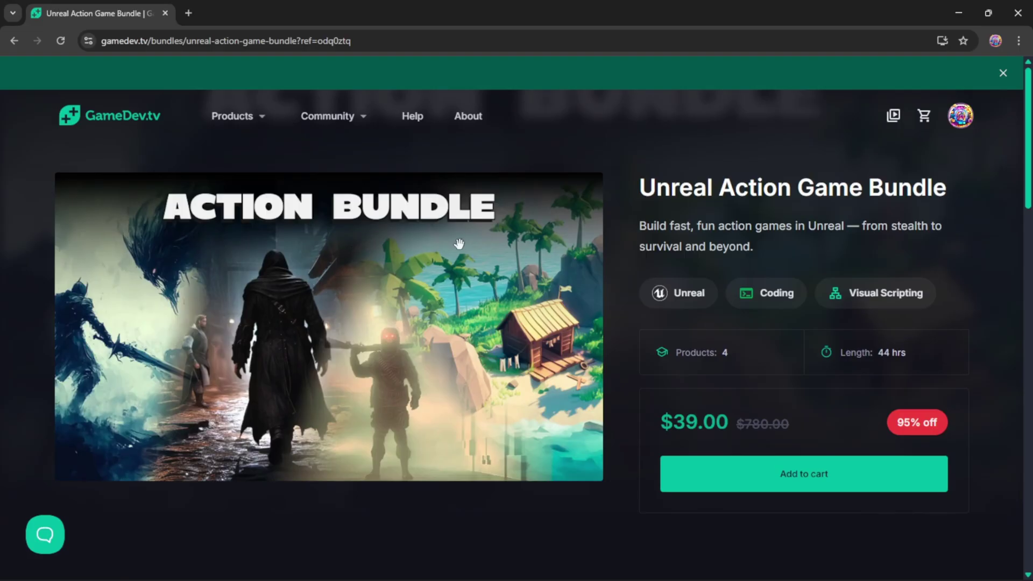
# - In the web browser, look through the GameDev.tv pages for the Unreal Action Game Bundle and the Unity Builder Bundle
pyautogui.scroll(-6, 158, 504)
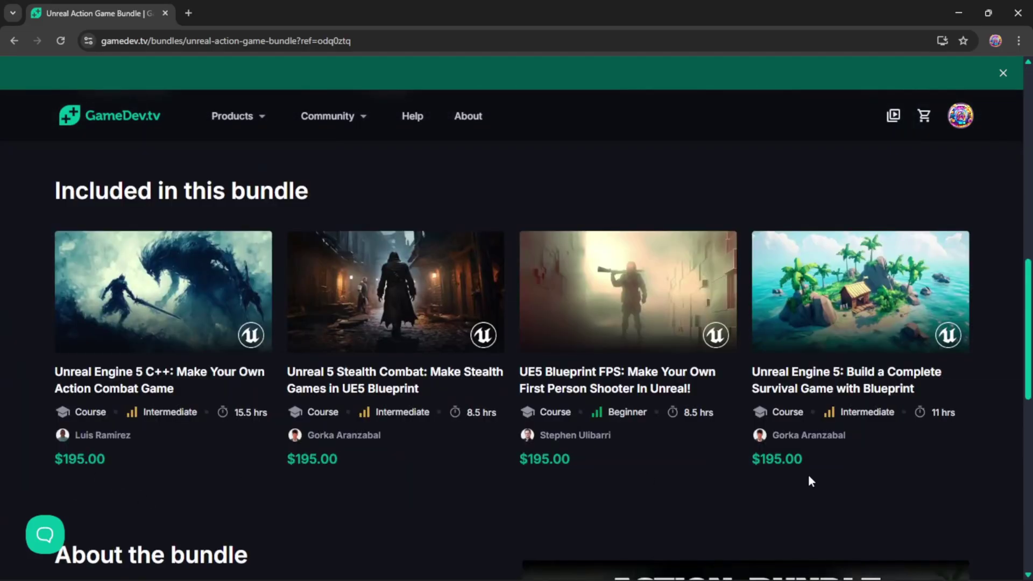
pyautogui.scroll(9, 957, 438)
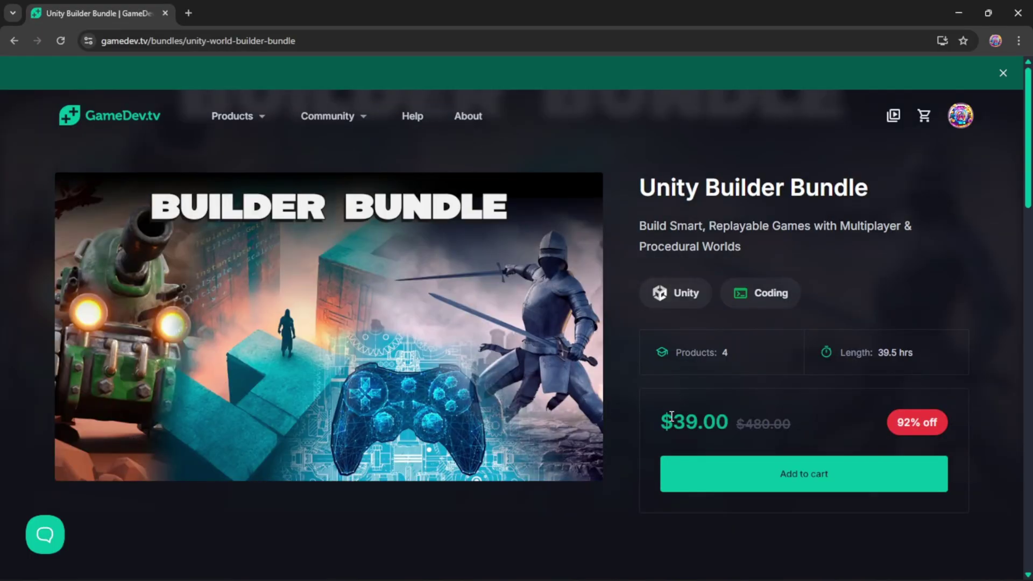
pyautogui.scroll(-10, 624, 438)
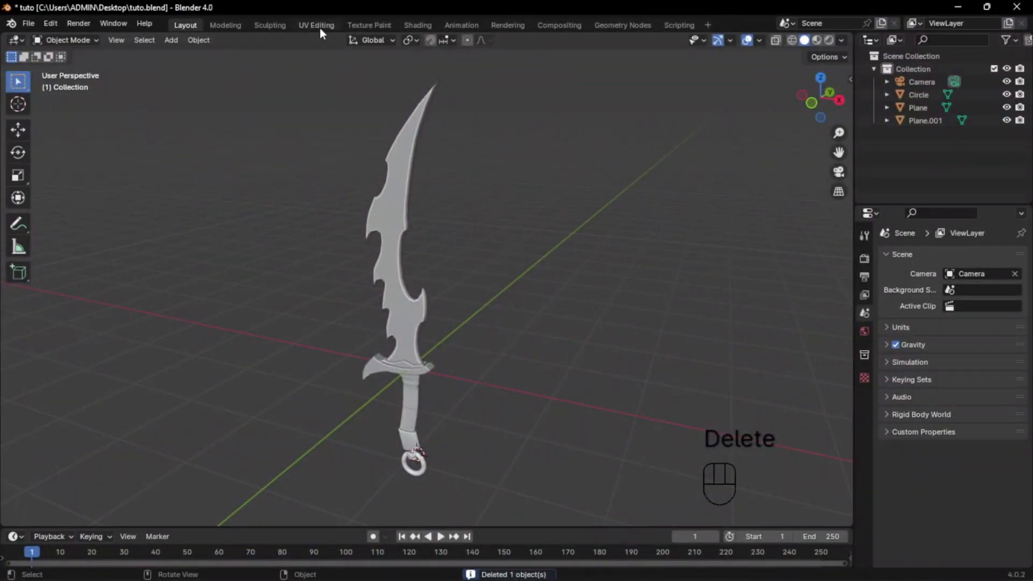
# - Switch to the UV Editing workspace and join the grip, crossguard and blade into a single object
pyautogui.click(320, 26)
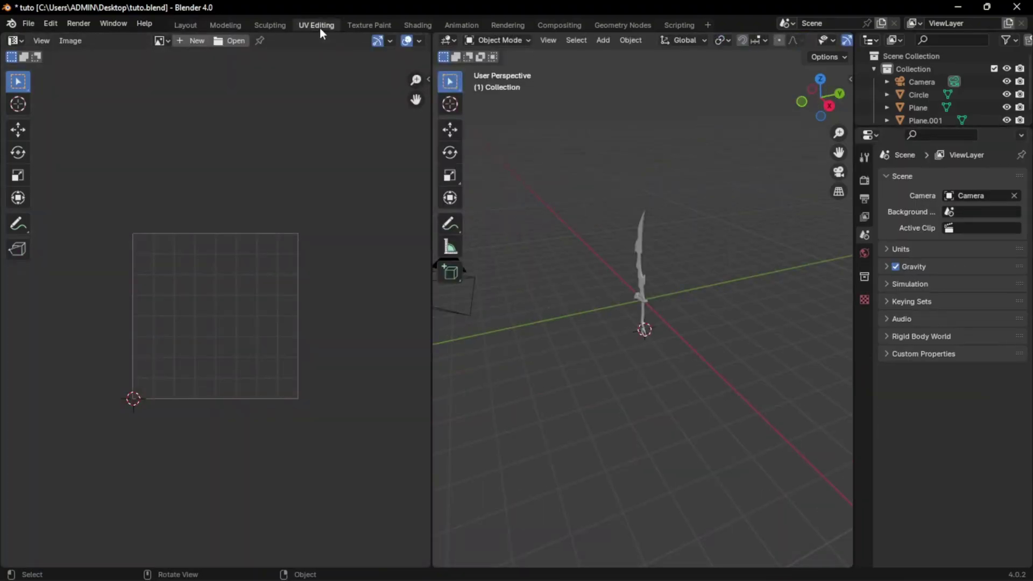
pyautogui.scroll(5, 645, 212)
pyautogui.scroll(-1, 724, 239)
pyautogui.keyDown('shift'); pyautogui.moveTo(711, 241); pyautogui.dragTo(694, 259, button='middle'); pyautogui.keyUp('shift')
pyautogui.scroll(1, 693, 260)
pyautogui.scroll(2, 374, 311)
pyautogui.click(627, 321)
pyautogui.click(637, 429)
pyautogui.click(758, 352)
pyautogui.click(643, 470)
pyautogui.keyDown('shift'); pyautogui.click(640, 430); pyautogui.keyUp('shift')
pyautogui.keyDown('shift'); pyautogui.click(643, 379); pyautogui.keyUp('shift')
pyautogui.hotkey('ctrl', 'j')
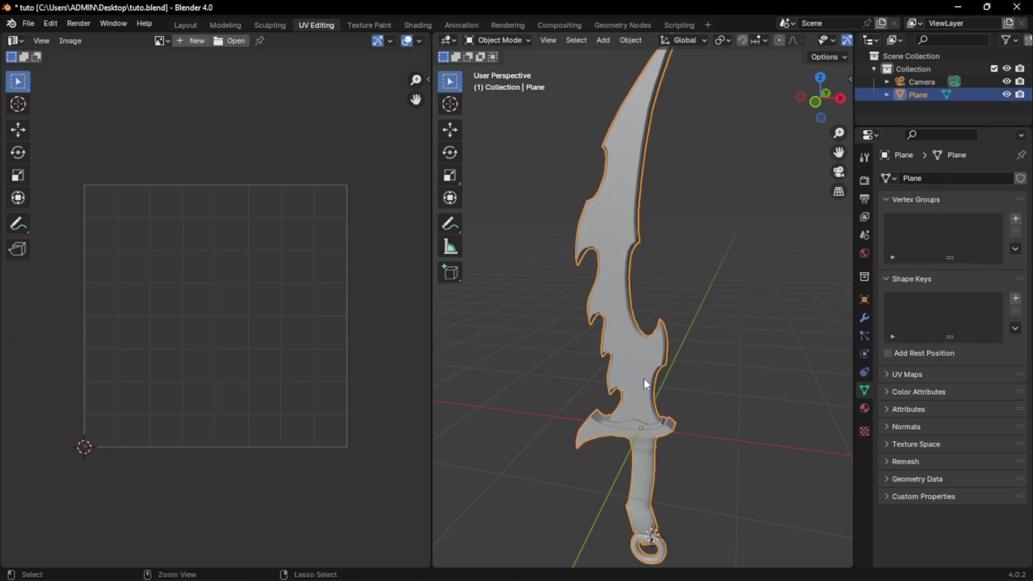
pyautogui.press('g')
pyautogui.rightClick(699, 415)
# - Unwrap the whole sword with Smart UV Project, using an island margin of 0.03
pyautogui.press('Tab')
pyautogui.press('a')
pyautogui.press('u')
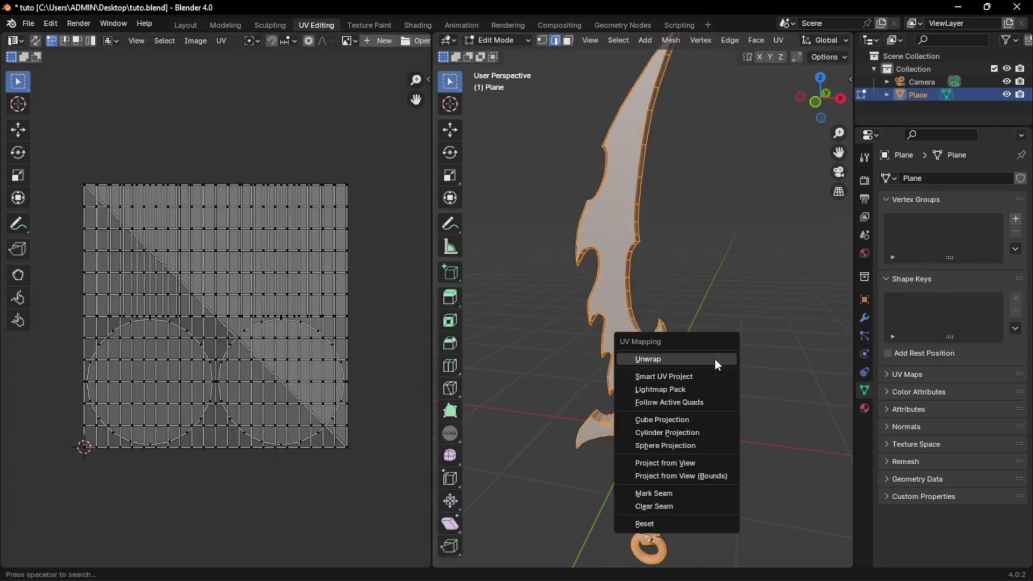
pyautogui.click(712, 341)
pyautogui.click(789, 398)
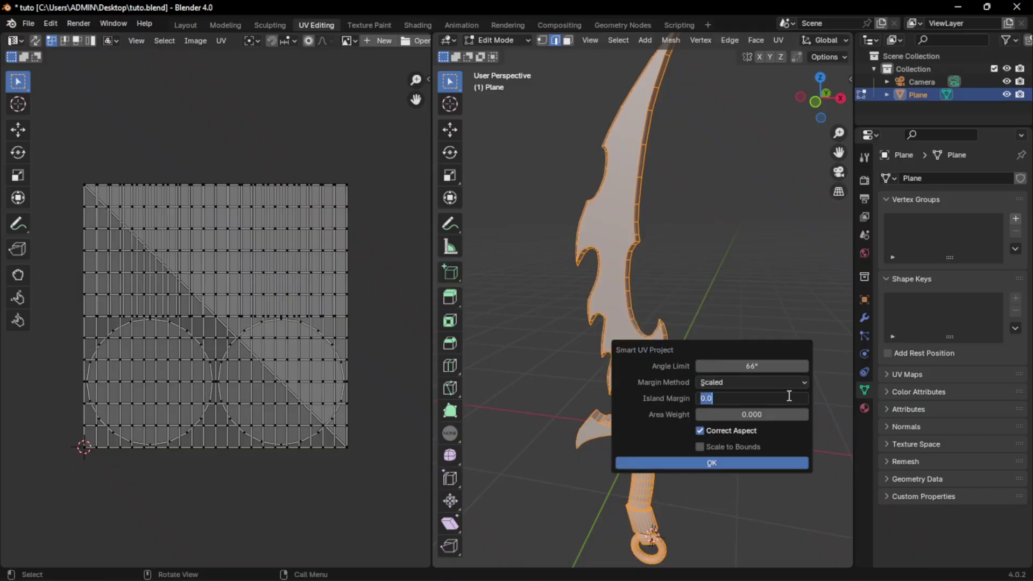
pyautogui.click(733, 461)
pyautogui.scroll(4, 307, 403)
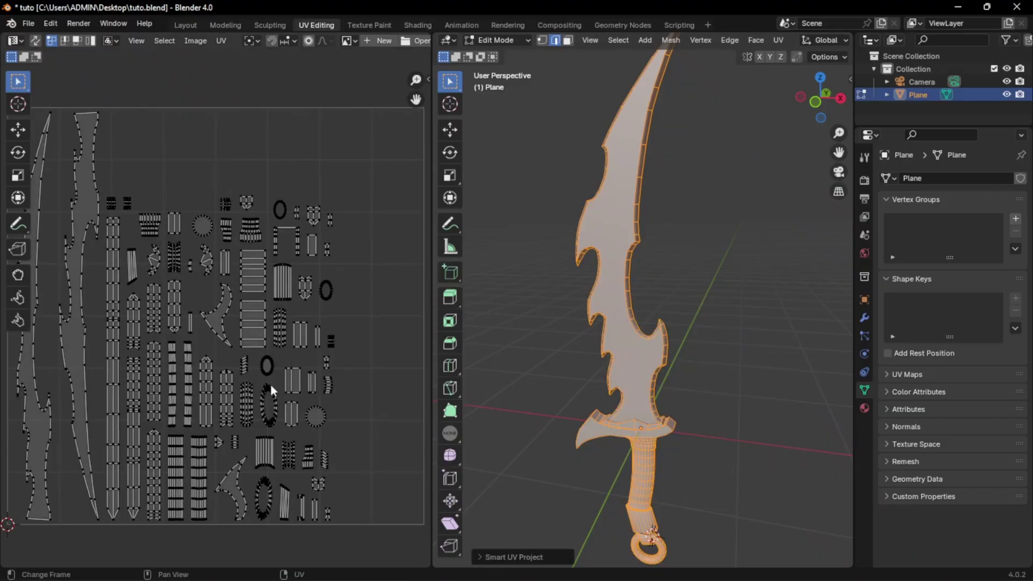
pyautogui.moveTo(379, 378); pyautogui.dragTo(360, 379, button='middle')
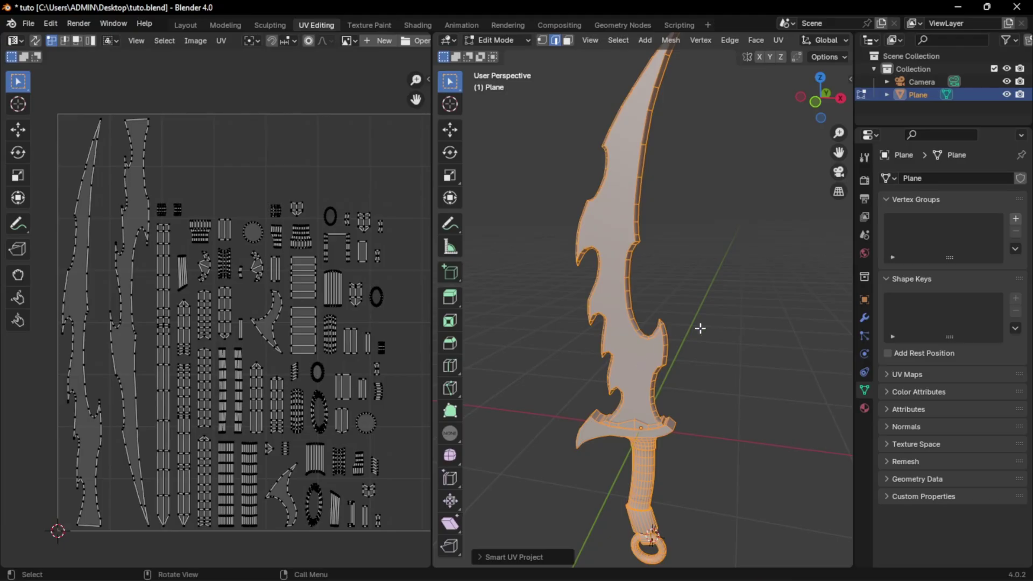
# - Select only the blade's linked geometry and project its UVs from the front view
pyautogui.press('KP_1')
pyautogui.scroll(2, 678, 323)
pyautogui.hotkey('alt', 'a')
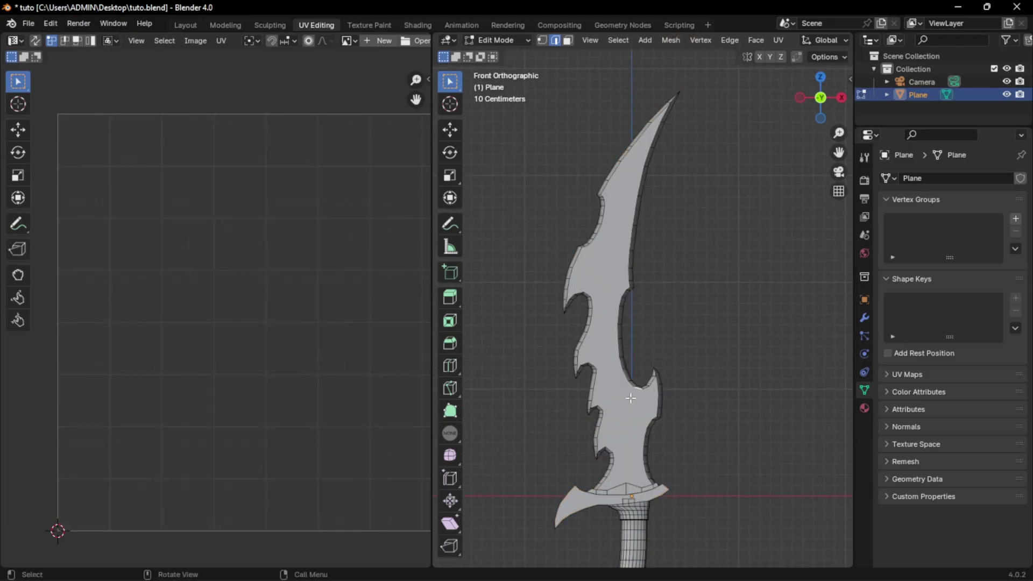
pyautogui.click(630, 399)
pyautogui.hotkey('ctrl', 'l')
pyautogui.press('u')
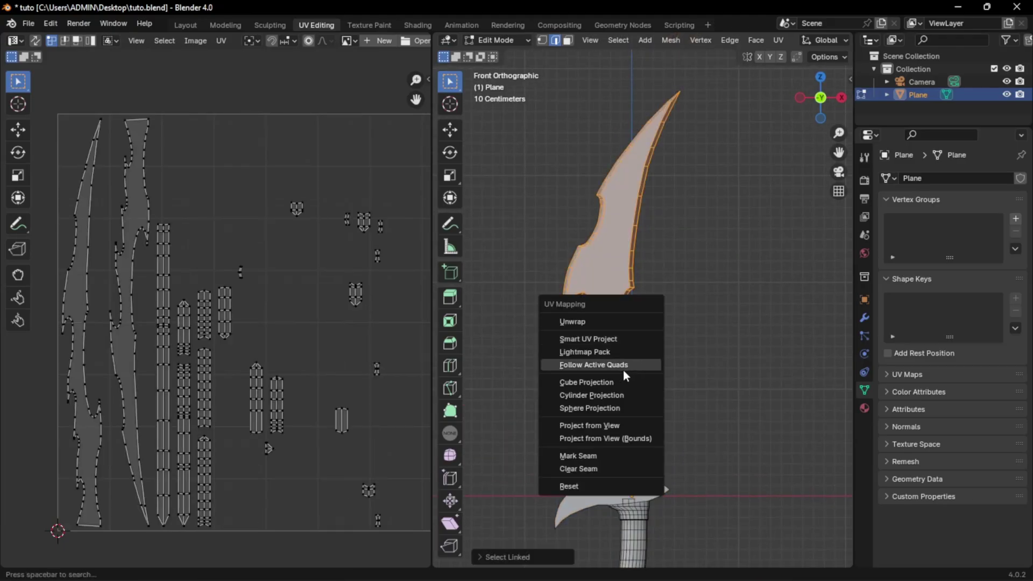
pyautogui.click(603, 425)
# - Scale and move the blade's UV island so it stands along the left side of the UV square
pyautogui.press('g')
pyautogui.click(200, 392)
pyautogui.press('s')
pyautogui.click(232, 419)
pyautogui.press('g')
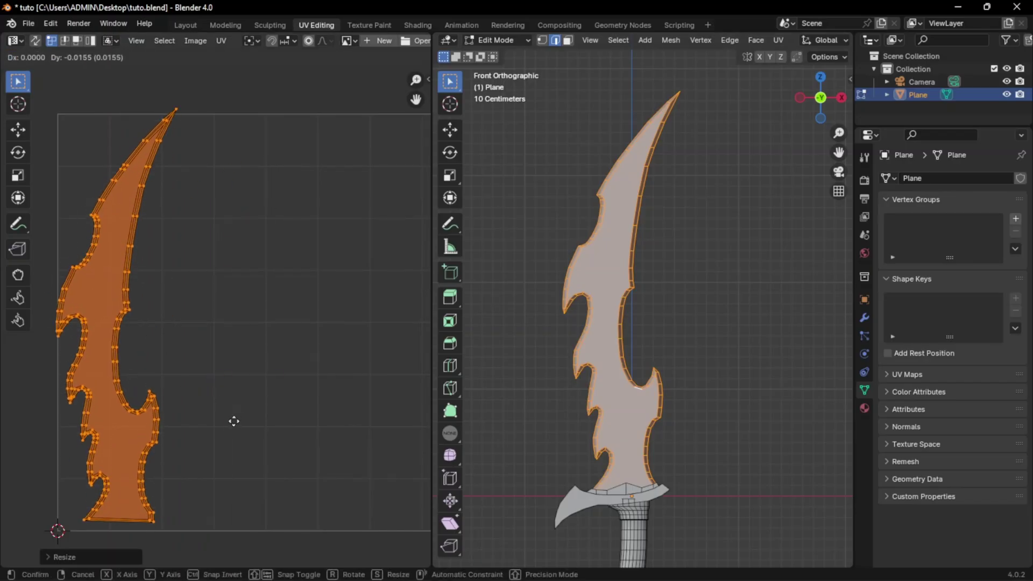
pyautogui.click(235, 427)
pyautogui.press('s')
pyautogui.click(266, 428)
pyautogui.click(277, 433)
# - Invert the selection to the crossguard, grip, end cap and pommel ring
pyautogui.hotkey('ctrl', 'i')
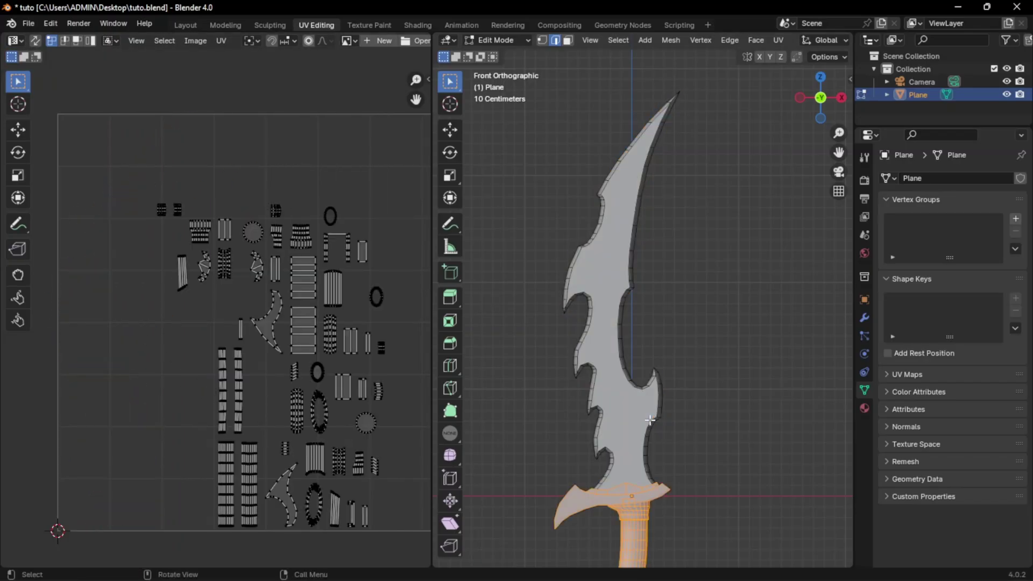
pyautogui.scroll(2, 662, 254)
pyautogui.keyDown('shift'); pyautogui.moveTo(668, 455); pyautogui.dragTo(677, 272, button='middle'); pyautogui.keyUp('shift')
pyautogui.press('u')
pyautogui.click(645, 164)
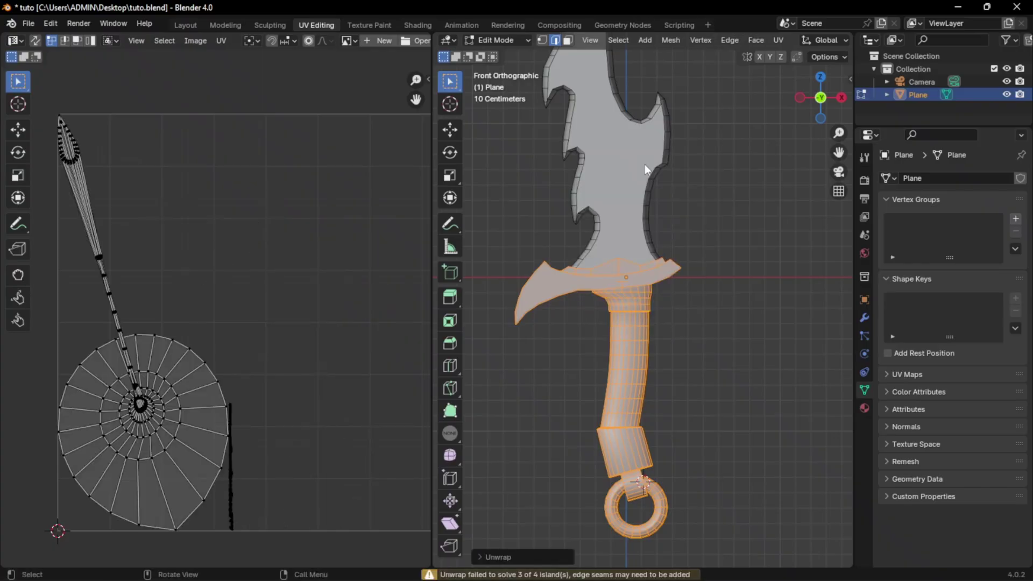
pyautogui.hotkey('ctrl', 'z')
# - Unwrap the selected handle parts with Smart UV Project at a 0.03 island margin and scale their islands down
pyautogui.press('u')
pyautogui.click(628, 197)
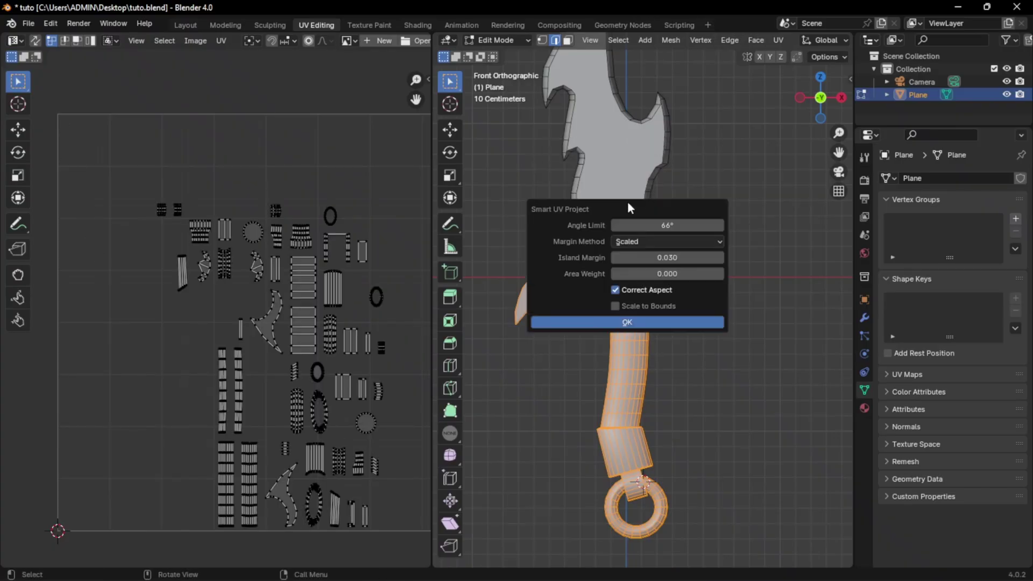
pyautogui.click(647, 324)
pyautogui.scroll(-3, 389, 344)
pyautogui.press('s')
pyautogui.click(312, 409)
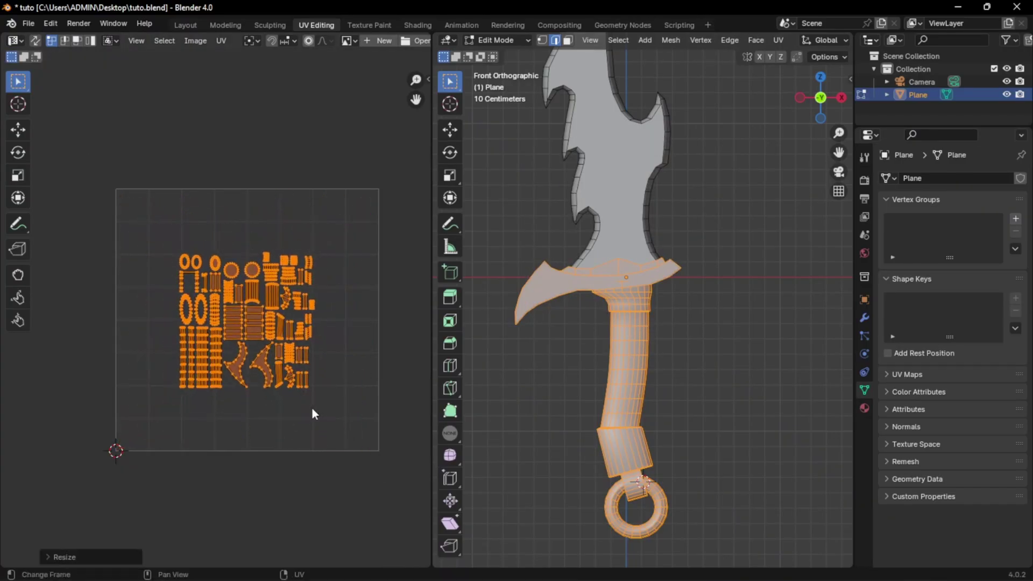
# - Move the handle islands beside the blade island, rotating the long strips and rings 90° and spreading groups over the free space
pyautogui.press('g')
pyautogui.moveTo(175, 229); pyautogui.dragTo(260, 514)
pyautogui.press('r')
pyautogui.press('9')
pyautogui.press('0')
pyautogui.press('g')
pyautogui.press('s')
pyautogui.press('a')
pyautogui.scroll(-1, 326, 422)
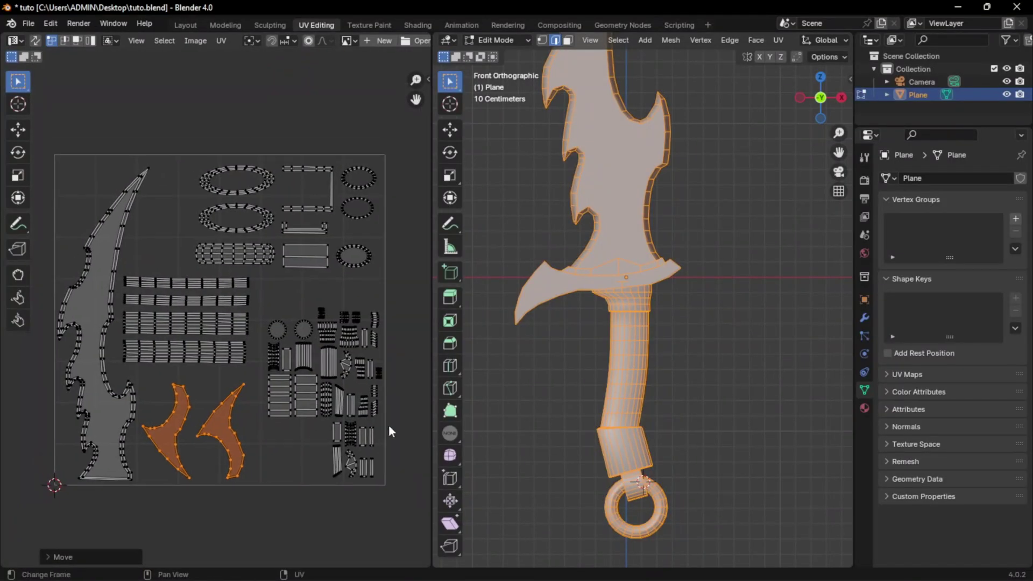
# - Rotate the small islands in the UV square's lower right corner 90°, then scale and reposition the small-part groups
pyautogui.scroll(3, 382, 467)
pyautogui.moveTo(251, 367); pyautogui.dragTo(372, 512)
pyautogui.press('r')
pyautogui.press('9')
pyautogui.press('0')
pyautogui.press('s')
pyautogui.press('g')
pyautogui.moveTo(132, 157); pyautogui.dragTo(343, 357)
pyautogui.scroll(-2, 409, 316)
pyautogui.click(410, 316)
pyautogui.press('l')
pyautogui.moveTo(700, 258); pyautogui.dragTo(701, 274, button='middle')
pyautogui.keyDown('shift'); pyautogui.moveTo(699, 215); pyautogui.dragTo(712, 430, button='middle'); pyautogui.keyUp('shift')
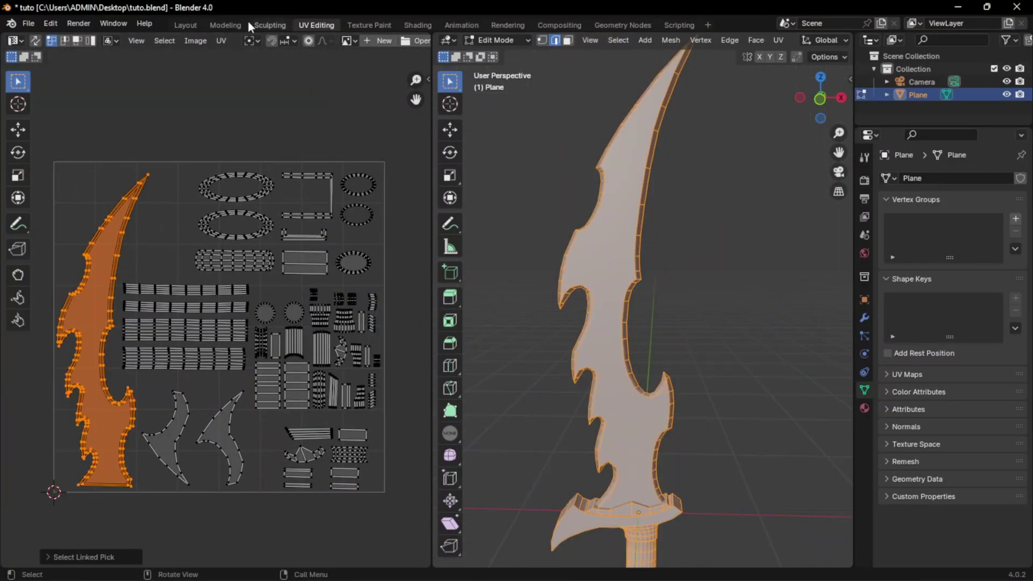
# - Return to the Layout workspace and look up the Ucupaint add-on in the add-on preferences by searching for "ucup"
pyautogui.click(182, 24)
pyautogui.click(49, 24)
pyautogui.click(82, 190)
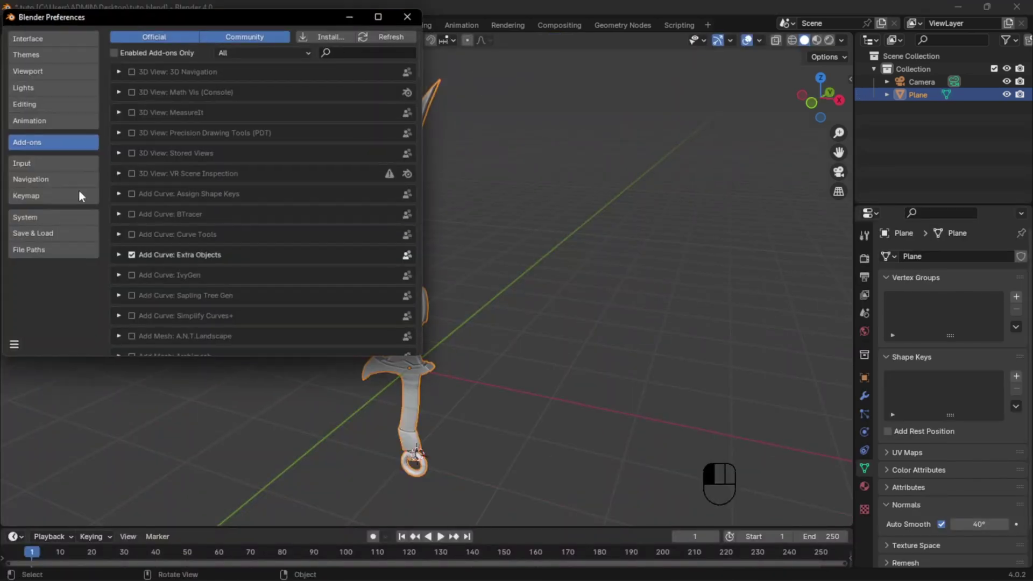
pyautogui.click(360, 51)
pyautogui.write('ucup')
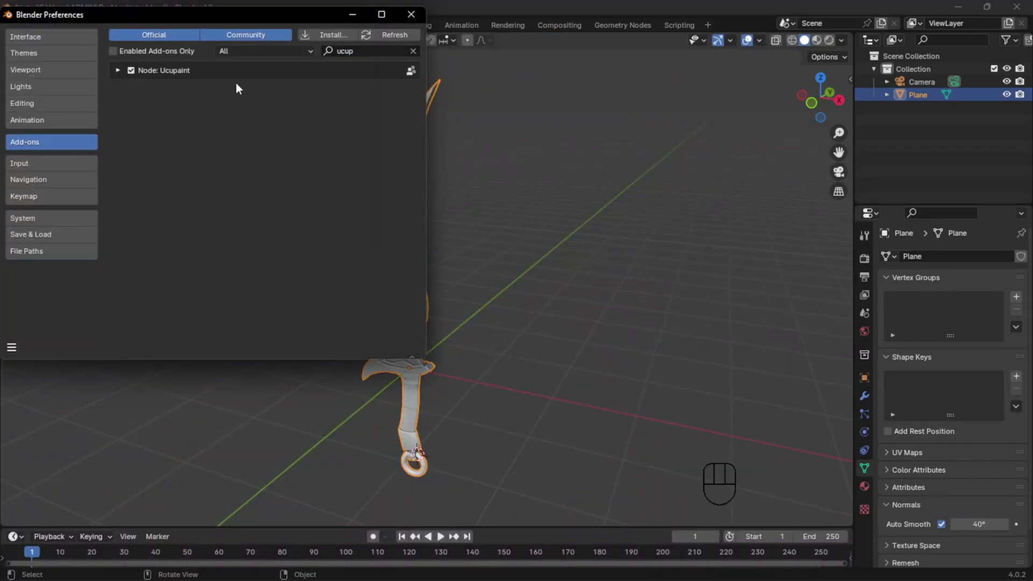
pyautogui.click(411, 14)
# - Create a Quick Ucupaint Node Setup of type Principled on the sword with color, metallic, roughness and normal channels
pyautogui.press('n')
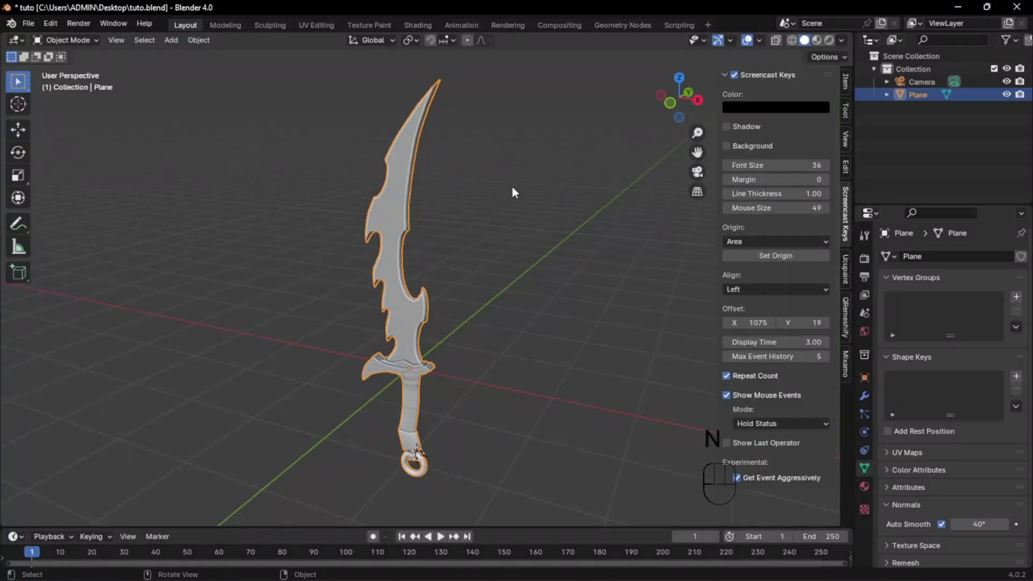
pyautogui.click(847, 267)
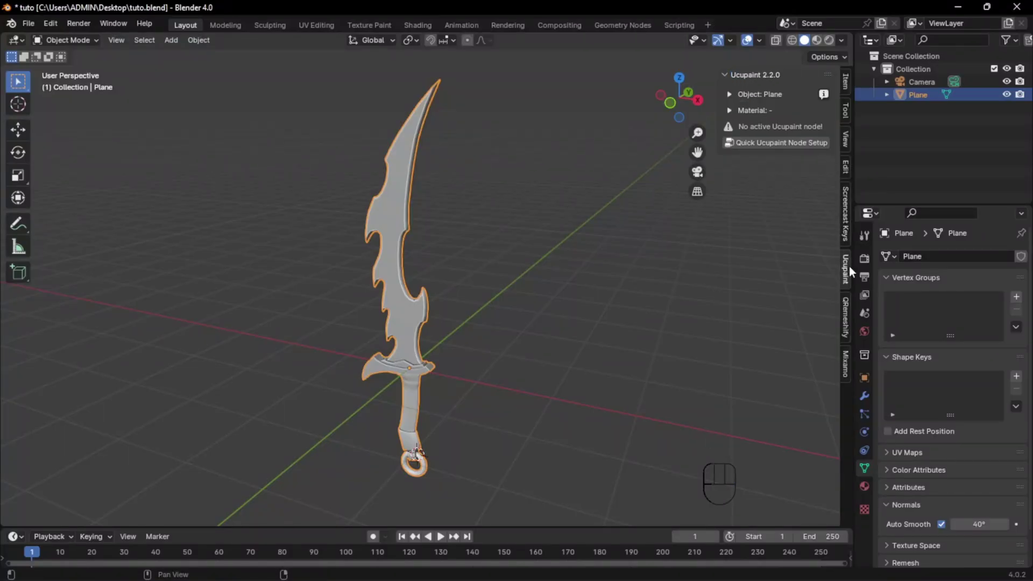
pyautogui.click(770, 145)
pyautogui.click(775, 294)
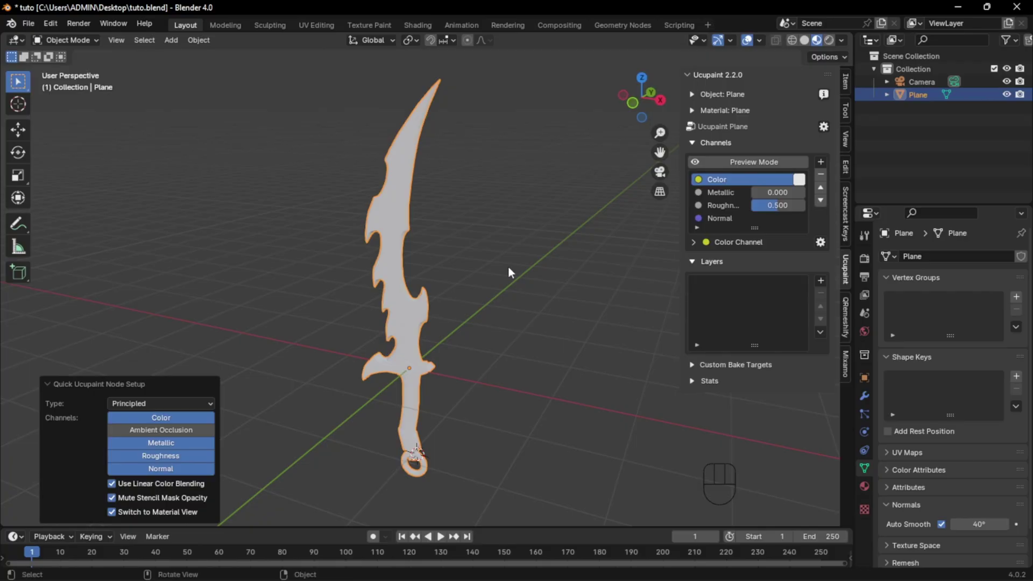
# - Put the sword in Texture Paint mode and view the blade from the front
pyautogui.click(60, 41)
pyautogui.click(74, 127)
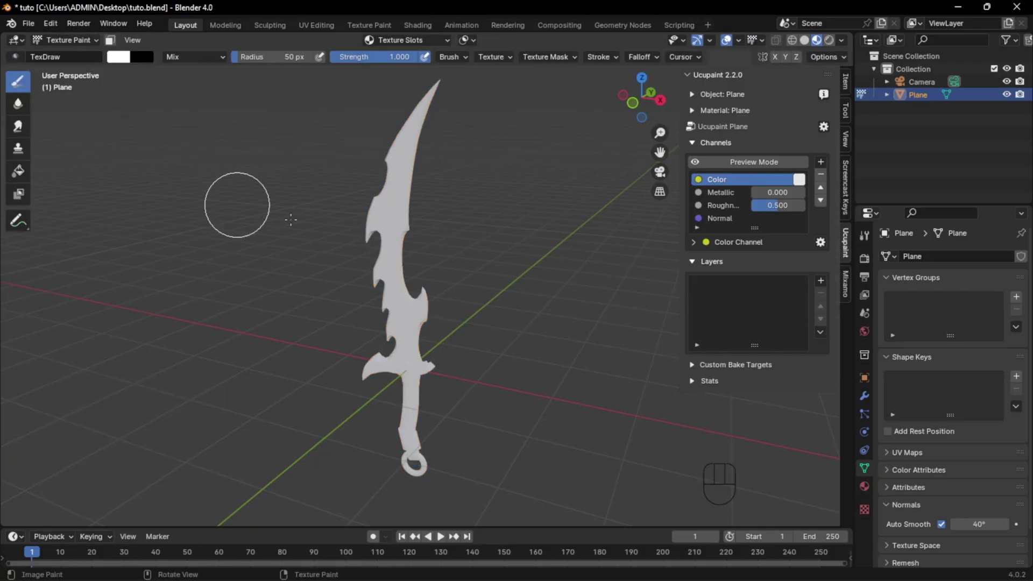
pyautogui.press('KP_1')
pyautogui.keyDown('shift'); pyautogui.moveTo(469, 239); pyautogui.dragTo(481, 296, button='middle'); pyautogui.keyUp('shift')
pyautogui.scroll(2, 481, 296)
# - Replace the outliner with an Image Editor that shows the whole sword reference image with overlays turned off
pyautogui.click(870, 40)
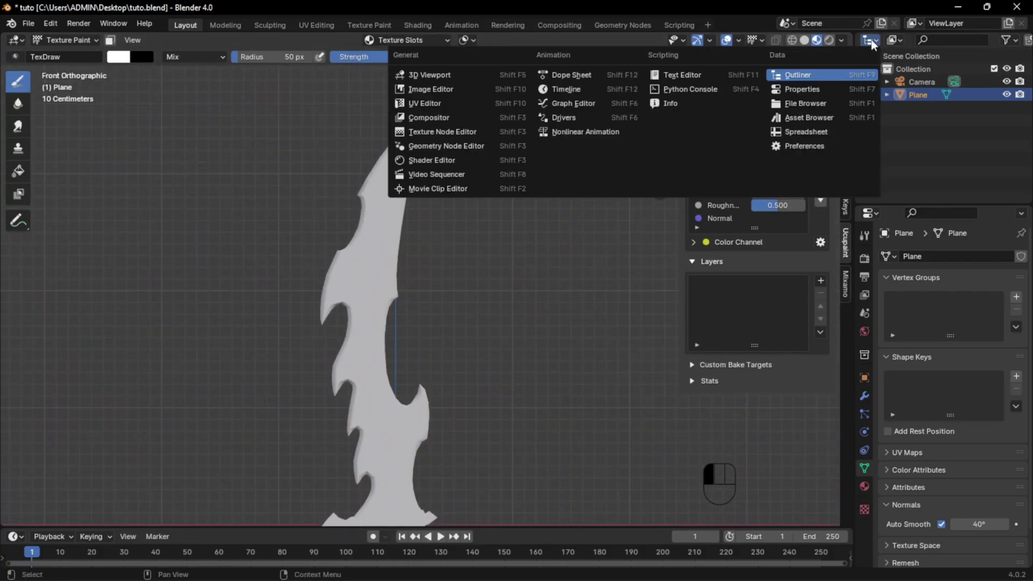
pyautogui.click(463, 90)
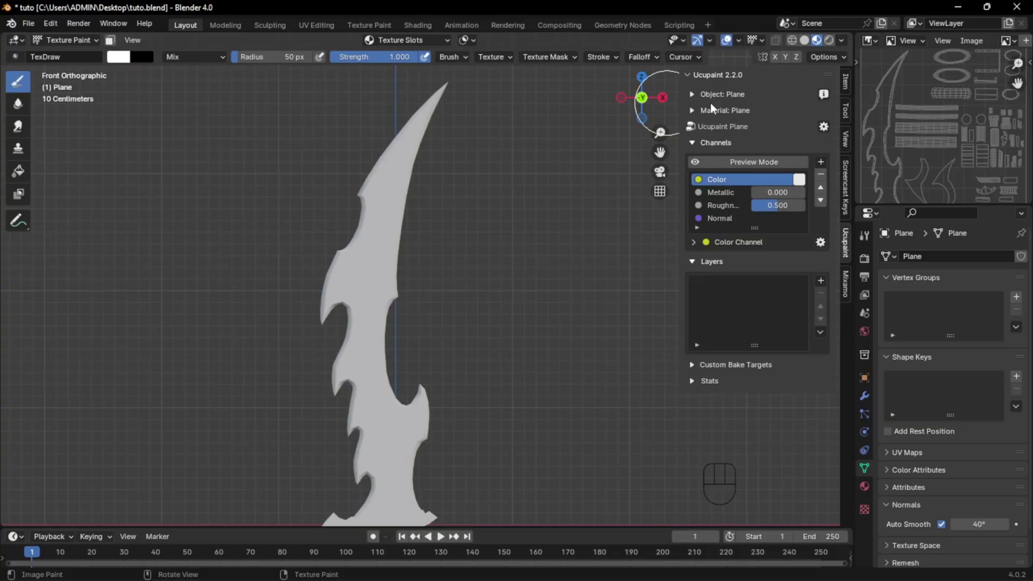
pyautogui.click(1008, 41)
pyautogui.click(939, 59)
pyautogui.press('Home')
pyautogui.moveTo(1006, 42); pyautogui.dragTo(868, 43, button='middle')
pyautogui.moveTo(1011, 43); pyautogui.dragTo(866, 45, button='middle')
pyautogui.click(980, 41)
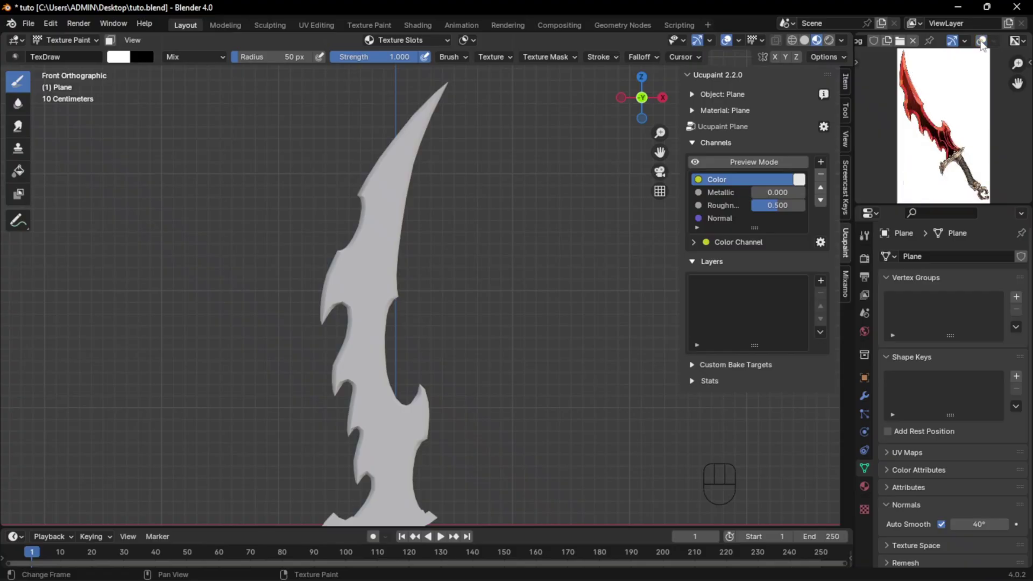
# - Pin the reference image and add a new 2048 image layer named blade_inner to the Color channel
pyautogui.click(929, 42)
pyautogui.scroll(5, 938, 132)
pyautogui.click(821, 282)
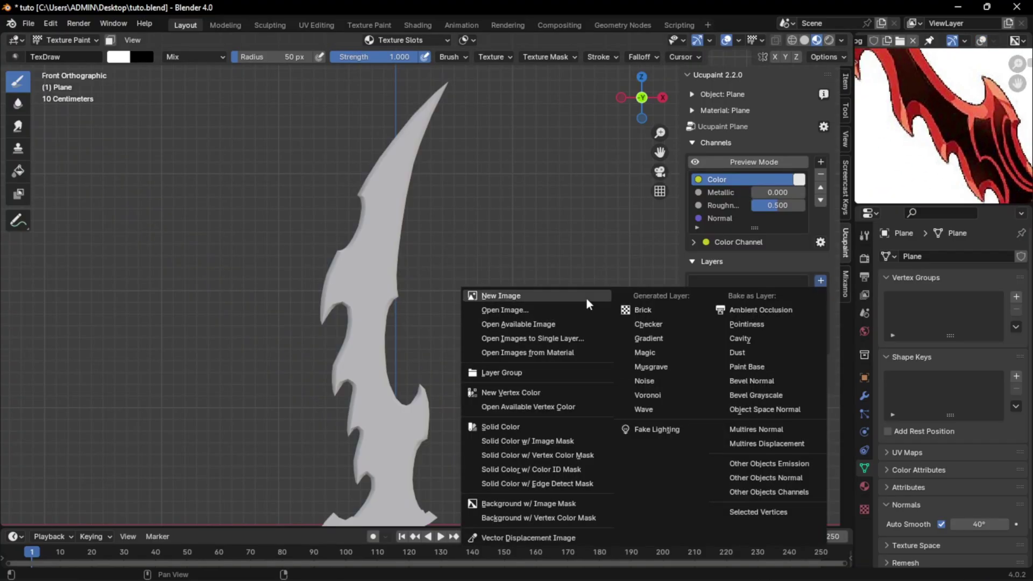
pyautogui.click(586, 297)
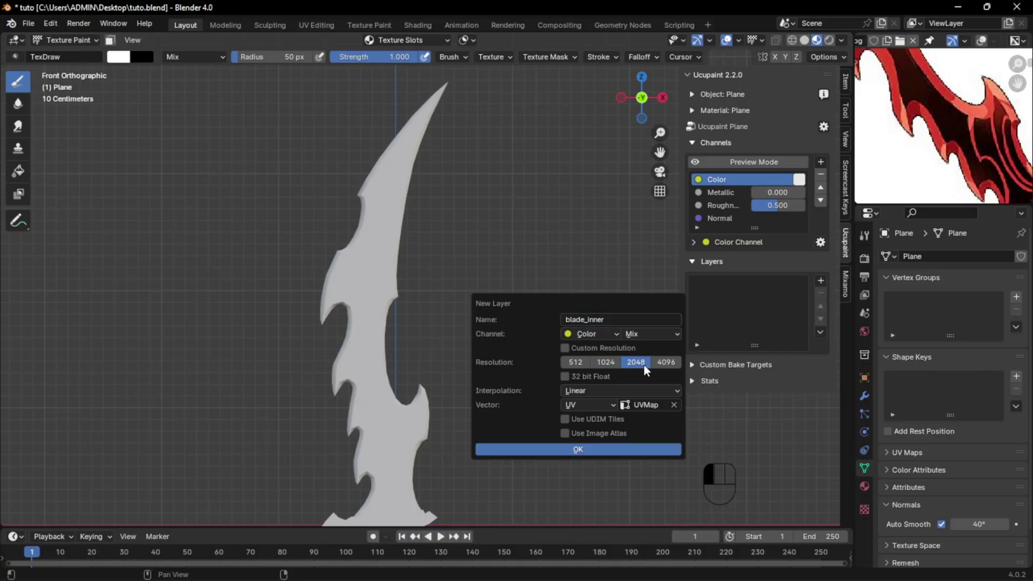
pyautogui.click(605, 449)
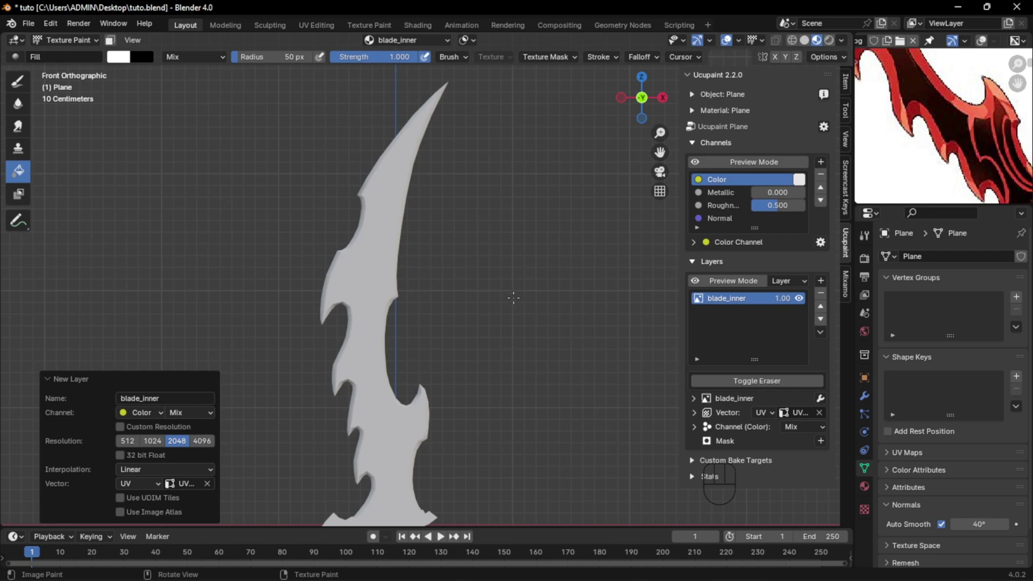
# - Set the Fill brush color by sampling the dark maroon inside the blade on the reference image
pyautogui.scroll(-1, 513, 297)
pyautogui.click(118, 57)
pyautogui.click(245, 210)
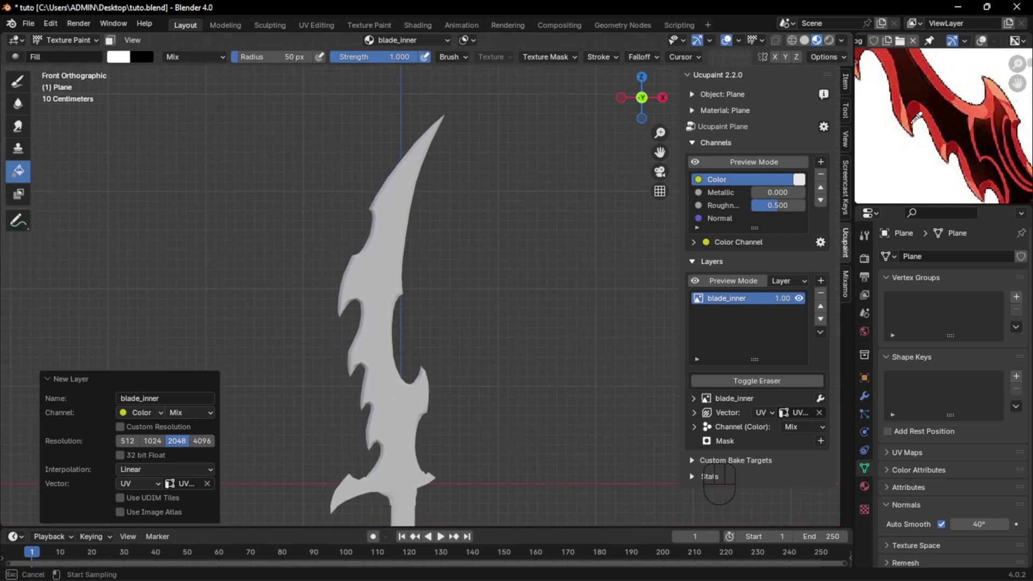
pyautogui.click(927, 82)
# - Fill the inner blade faces with dark maroon, limiting the paint to them with the face selection mask
pyautogui.press('Tab')
pyautogui.hotkey('alt', 'a')
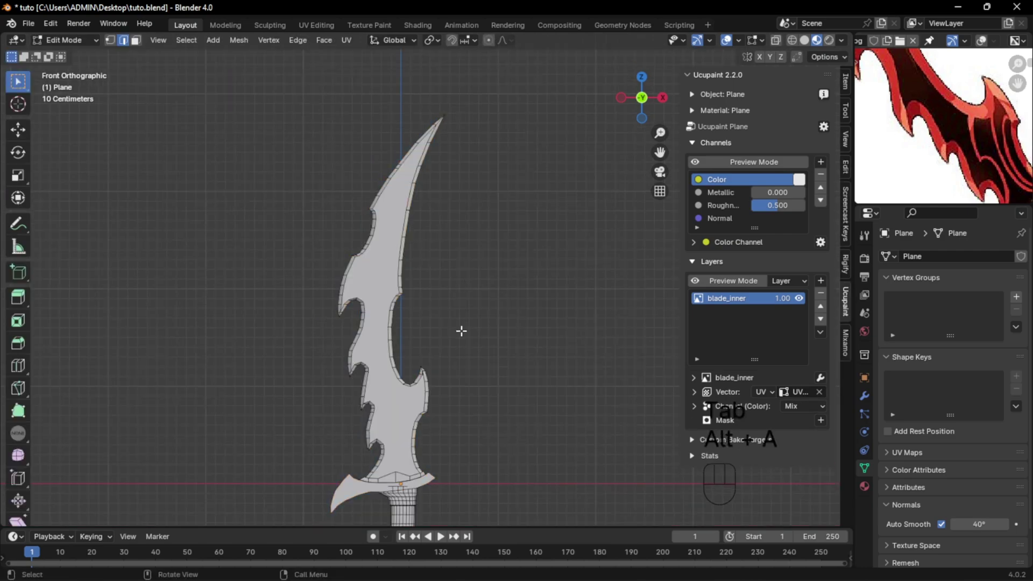
pyautogui.press('3')
pyautogui.press('a')
pyautogui.moveTo(431, 305); pyautogui.dragTo(512, 320, button='middle')
pyautogui.press('Tab')
pyautogui.click(111, 43)
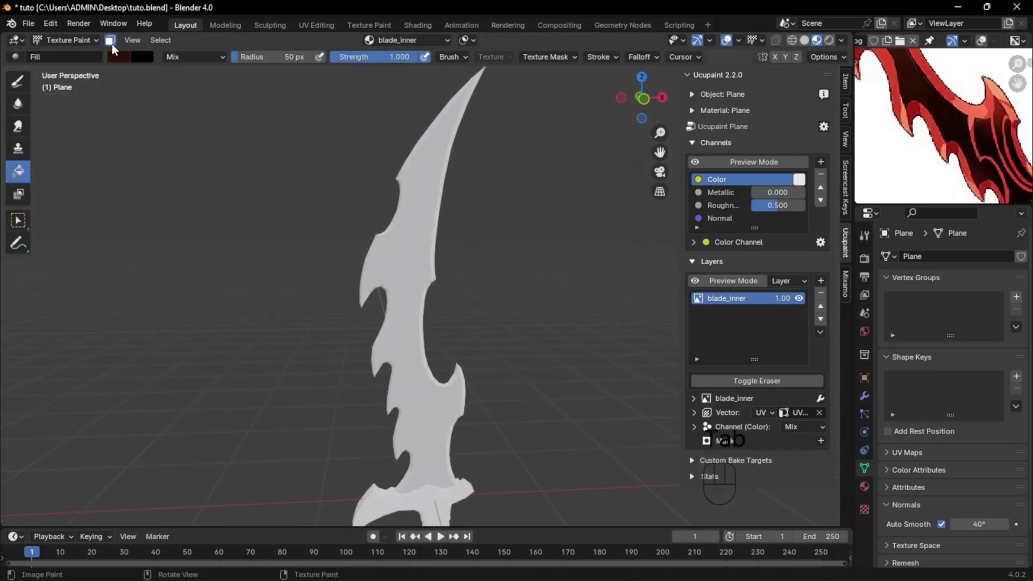
pyautogui.click(419, 261)
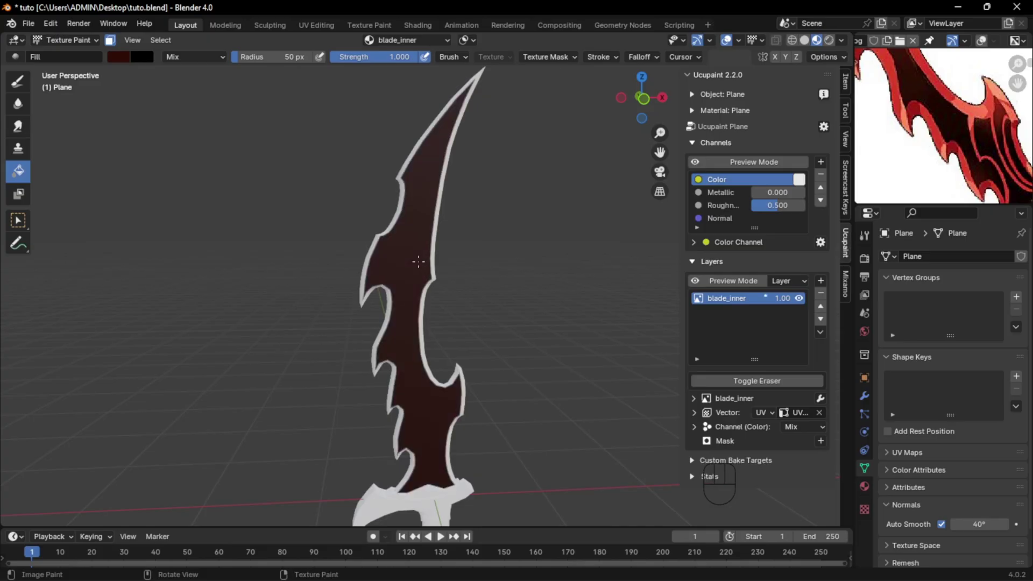
# - Check the blade fill from both sides and turn the face selection mask off
pyautogui.moveTo(541, 325); pyautogui.dragTo(280, 316, button='middle')
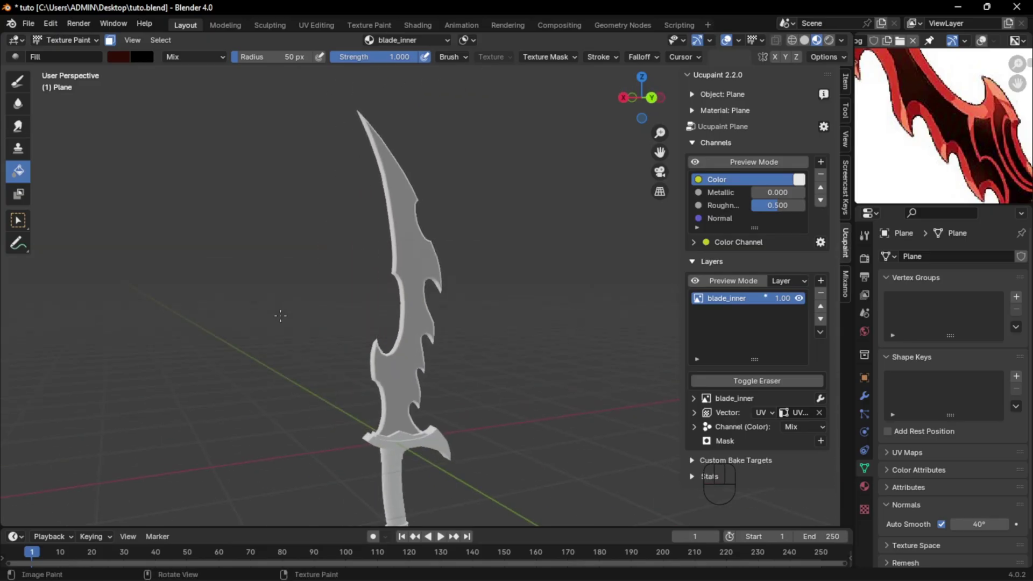
pyautogui.click(111, 41)
pyautogui.moveTo(274, 171); pyautogui.dragTo(532, 225, button='middle')
pyautogui.click(111, 41)
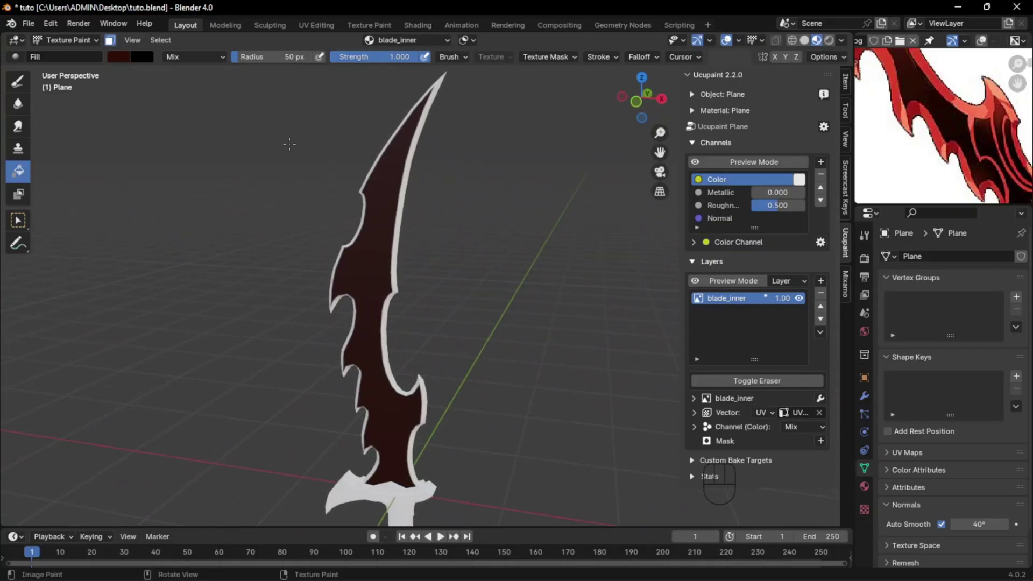
pyautogui.click(111, 42)
pyautogui.moveTo(462, 221); pyautogui.dragTo(502, 213, button='middle')
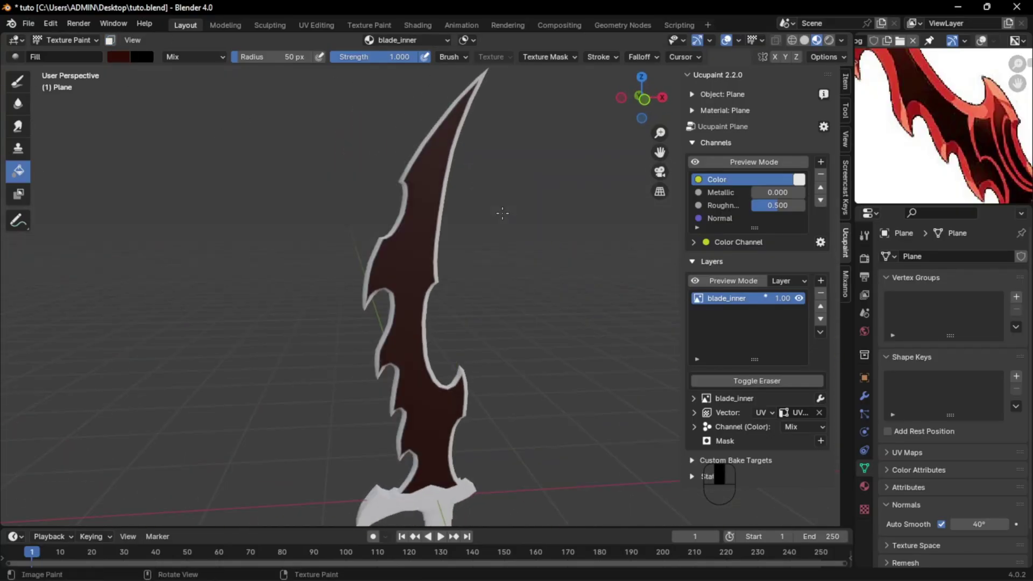
# - Add a new 2048 image layer named blade_outer to the Color channel
pyautogui.press('KP_1')
pyautogui.click(819, 280)
pyautogui.click(598, 300)
pyautogui.click(597, 321)
pyautogui.write('blade_outer')
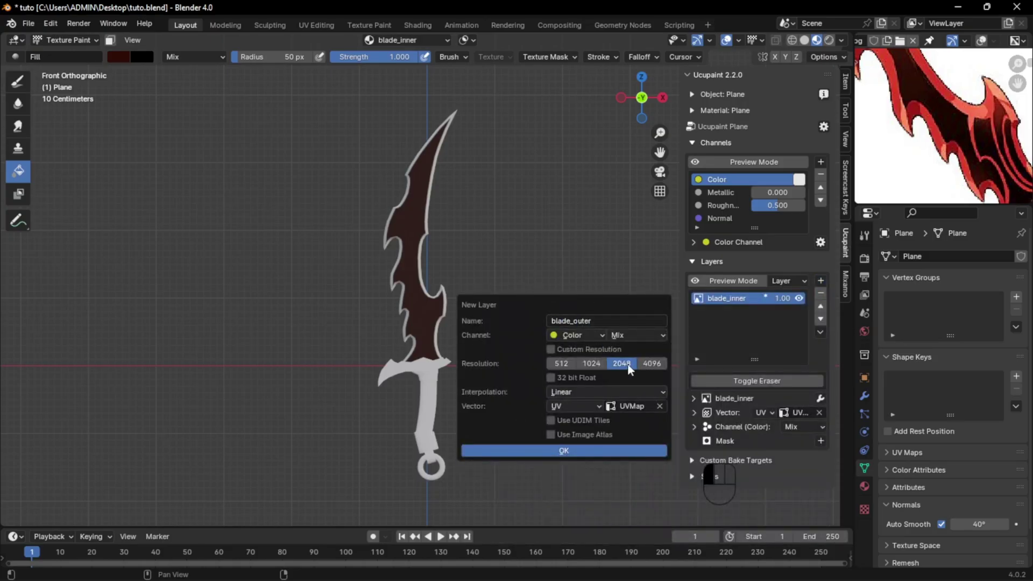
pyautogui.click(606, 451)
# - Sample the orange-red of the blade's rim on the reference image as the brush color
pyautogui.click(119, 57)
pyautogui.click(235, 215)
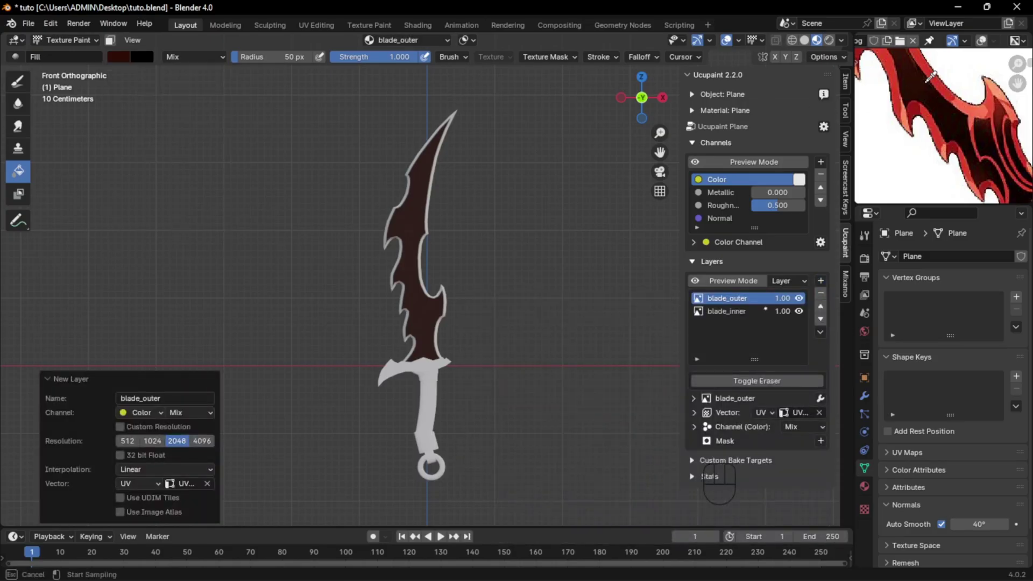
pyautogui.click(963, 104)
# - Select the face loop around the blade's outer edge and fill it with orange-red using the face selection mask
pyautogui.scroll(4, 508, 137)
pyautogui.moveTo(508, 137)
pyautogui.keyDown('shift'); pyautogui.mouseDown(button='middle')
pyautogui.moveTo(501, 249)
pyautogui.moveTo(515, 267)
pyautogui.mouseUp(button='middle'); pyautogui.keyUp('shift')
pyautogui.scroll(-1, 514, 267)
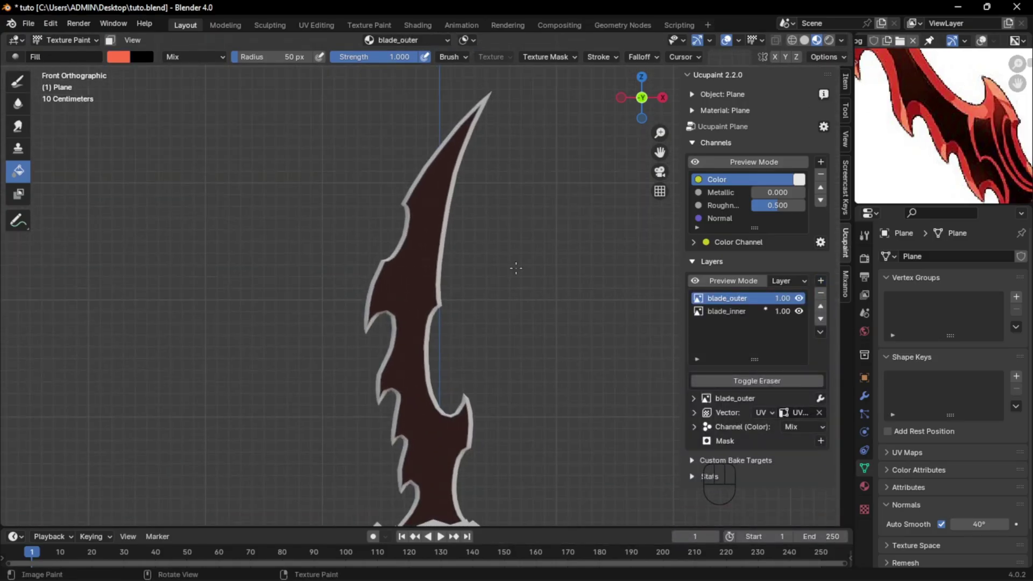
pyautogui.press('Tab')
pyautogui.hotkey('alt', 'a')
pyautogui.scroll(5, 499, 276)
pyautogui.keyDown('alt'); pyautogui.click(457, 273); pyautogui.keyUp('alt')
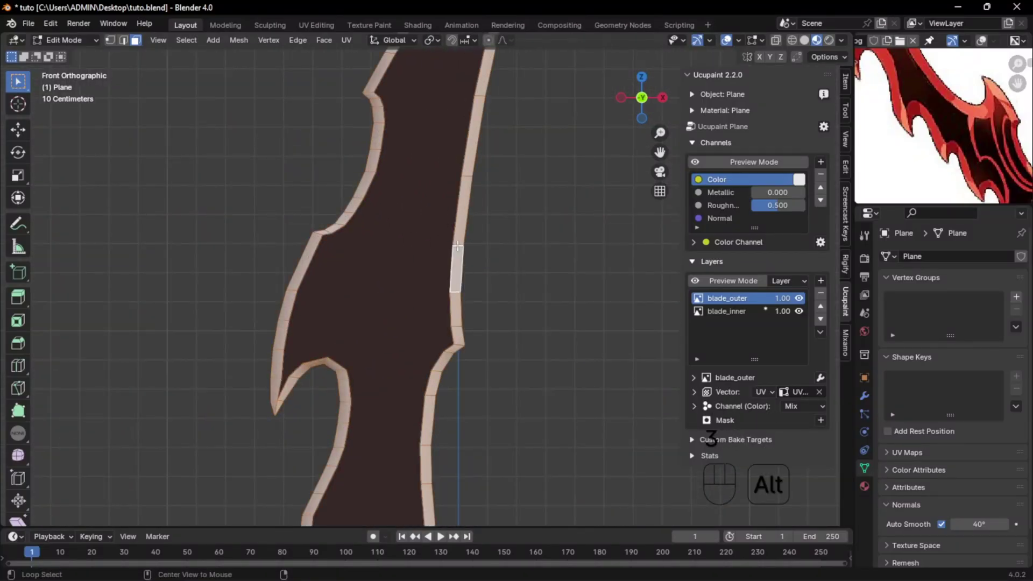
pyautogui.scroll(-3, 504, 314)
pyautogui.keyDown('shift'); pyautogui.moveTo(504, 315); pyautogui.dragTo(510, 189, button='middle'); pyautogui.keyUp('shift')
pyautogui.press('Tab')
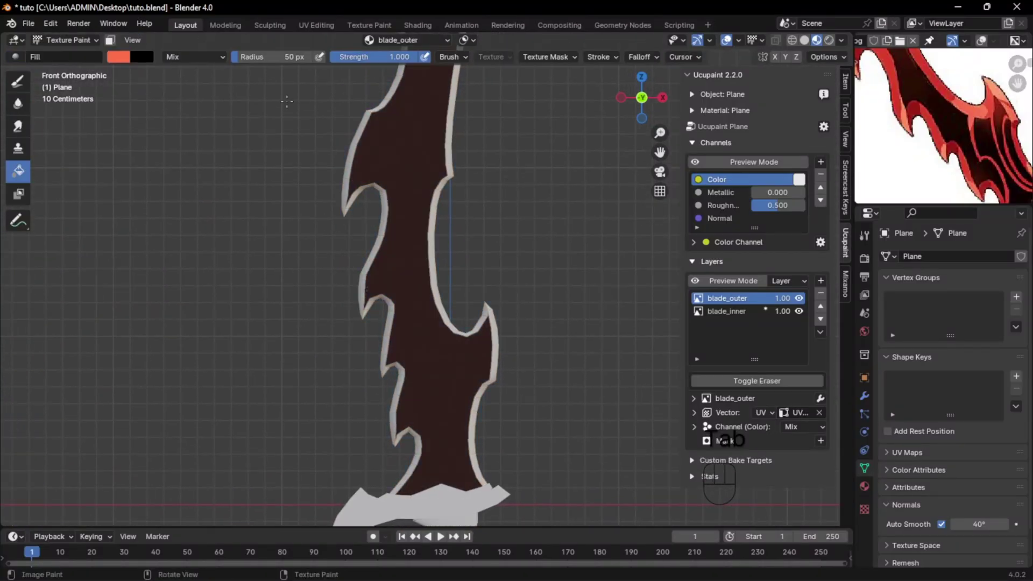
pyautogui.click(110, 41)
pyautogui.click(451, 172)
pyautogui.click(112, 41)
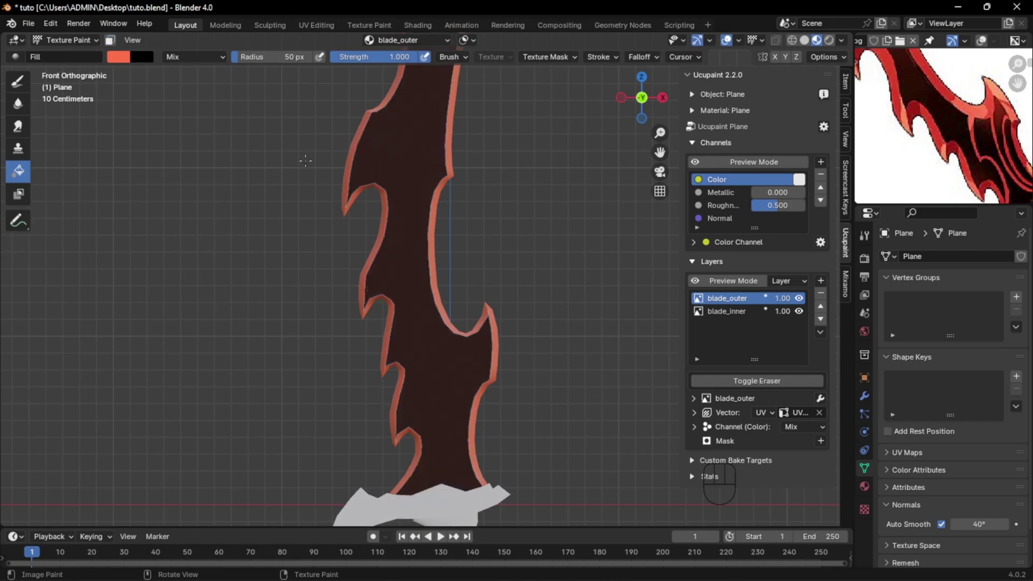
# - Add the current orange-red brush color to the color palette Palette.001
pyautogui.scroll(-3, 530, 172)
pyautogui.keyDown('shift'); pyautogui.moveTo(533, 175); pyautogui.dragTo(542, 255, button='middle'); pyautogui.keyUp('shift')
pyautogui.moveTo(546, 256); pyautogui.dragTo(564, 276, button='middle')
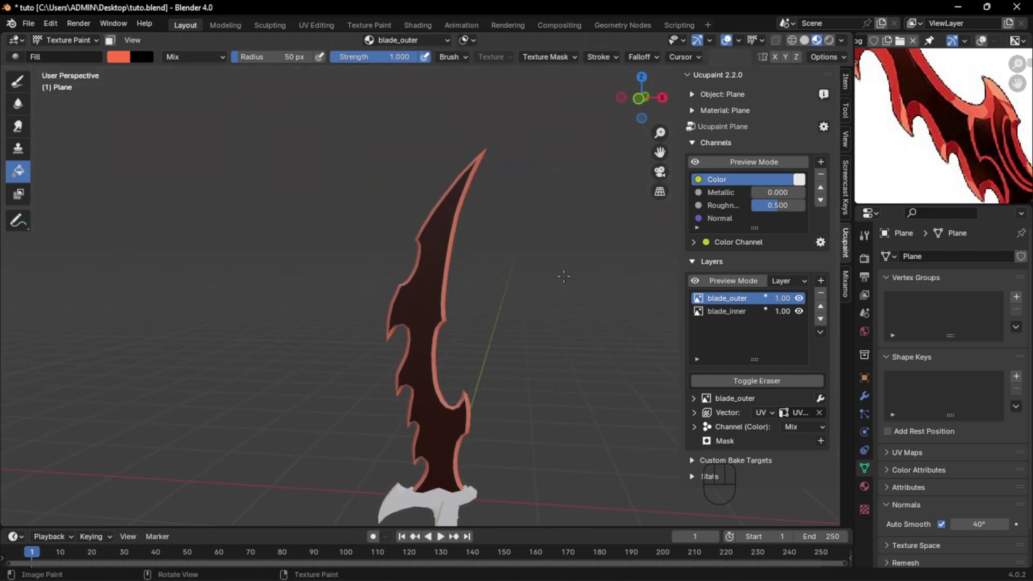
pyautogui.press('KP_1')
pyautogui.moveTo(993, 140); pyautogui.dragTo(927, 105, button='middle')
pyautogui.scroll(1, 922, 97)
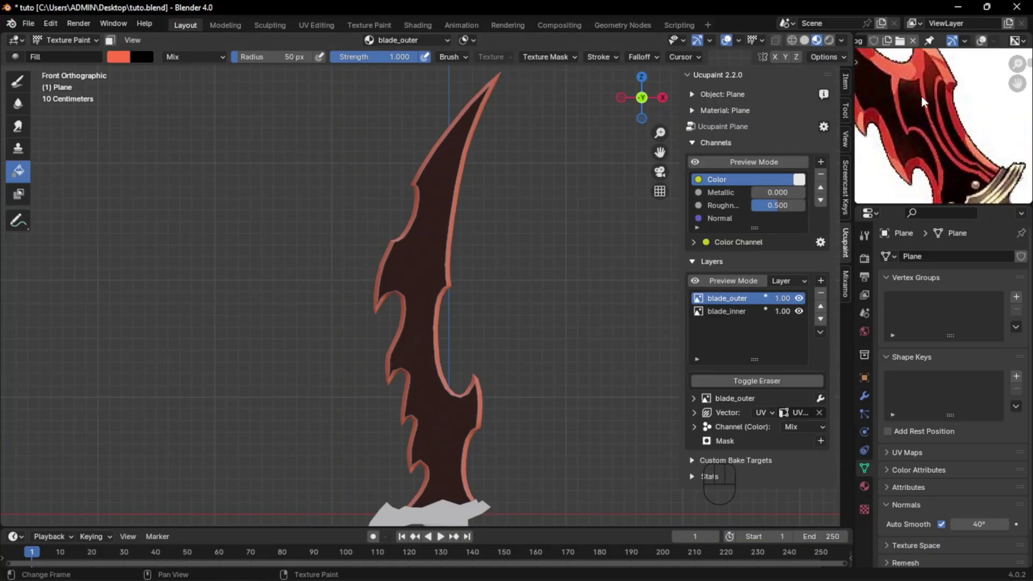
pyautogui.click(861, 240)
pyautogui.scroll(-8, 908, 354)
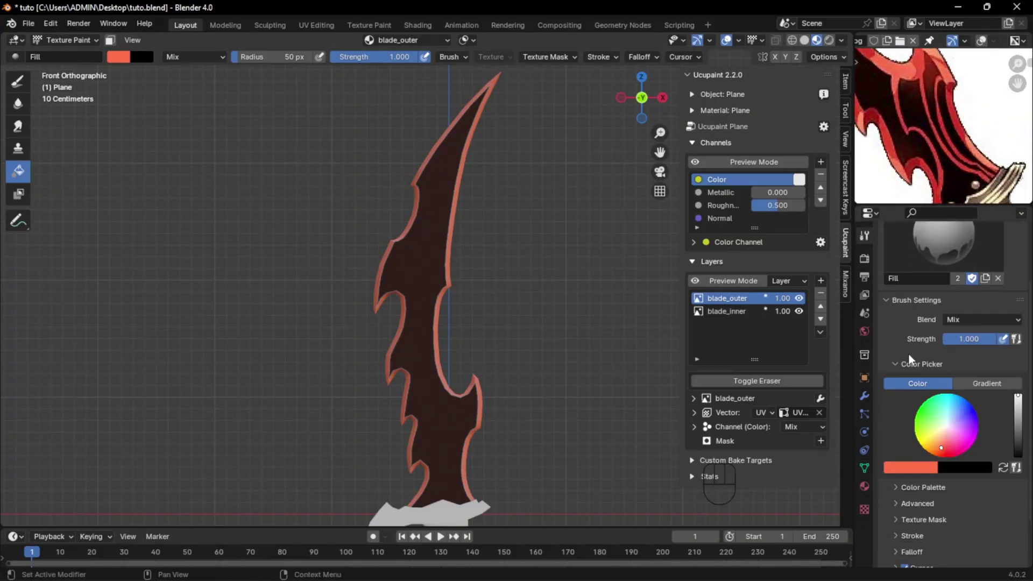
pyautogui.click(931, 441)
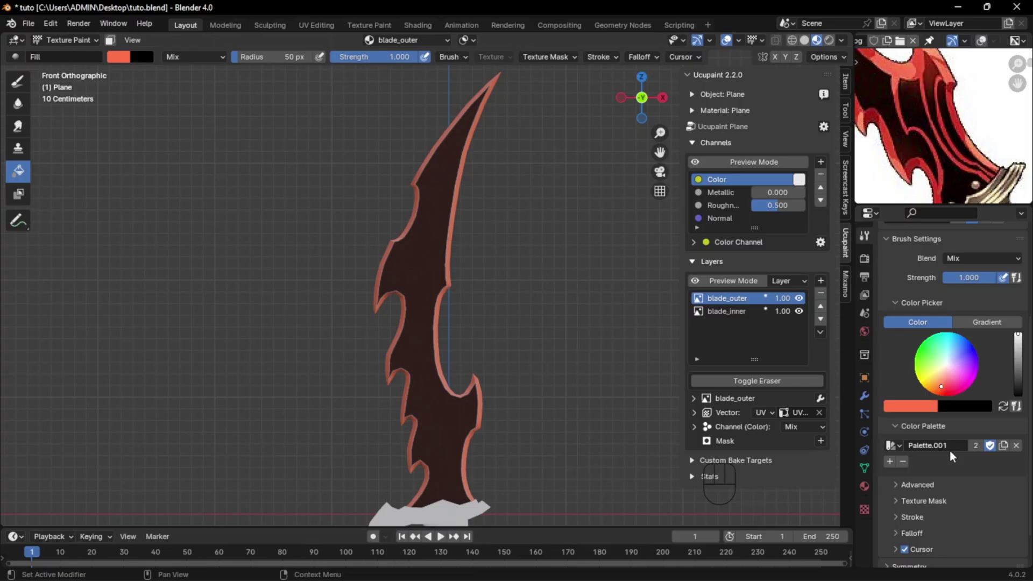
pyautogui.click(890, 462)
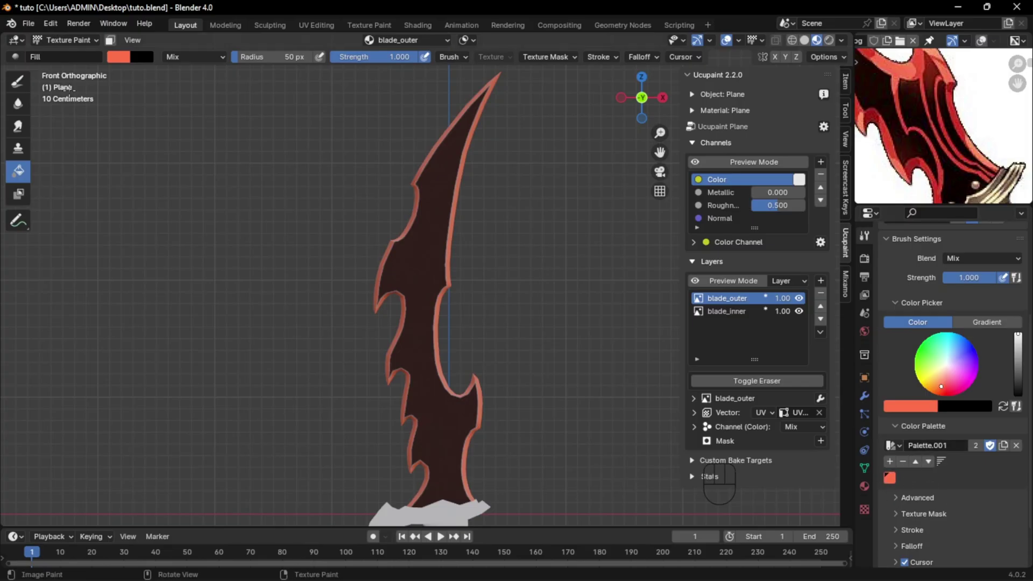
# - Switch to the Draw brush and preview the Color channel without shading
pyautogui.click(18, 82)
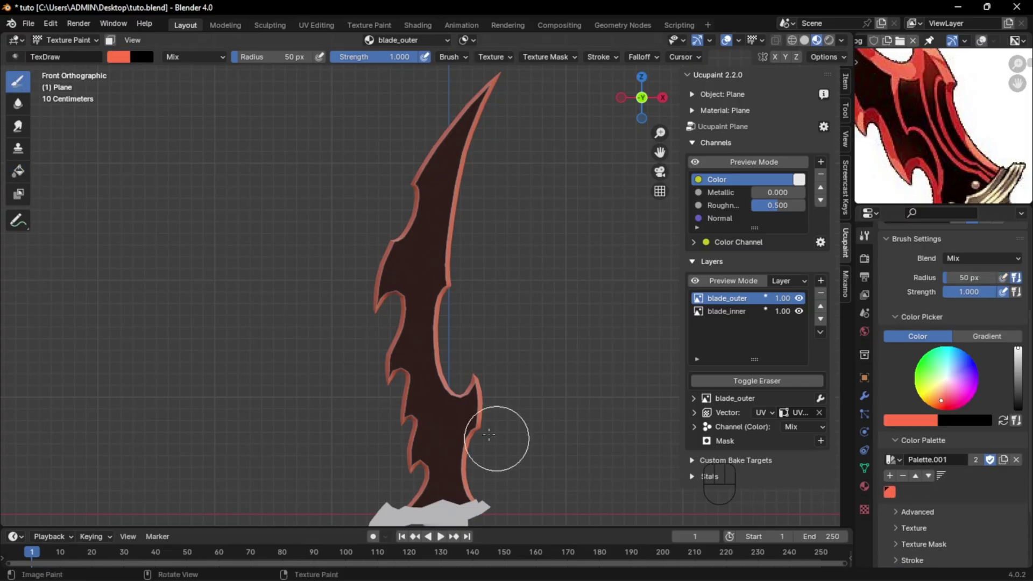
pyautogui.keyDown('shift'); pyautogui.moveTo(485, 426); pyautogui.dragTo(488, 415, button='middle'); pyautogui.keyUp('shift')
pyautogui.click(760, 165)
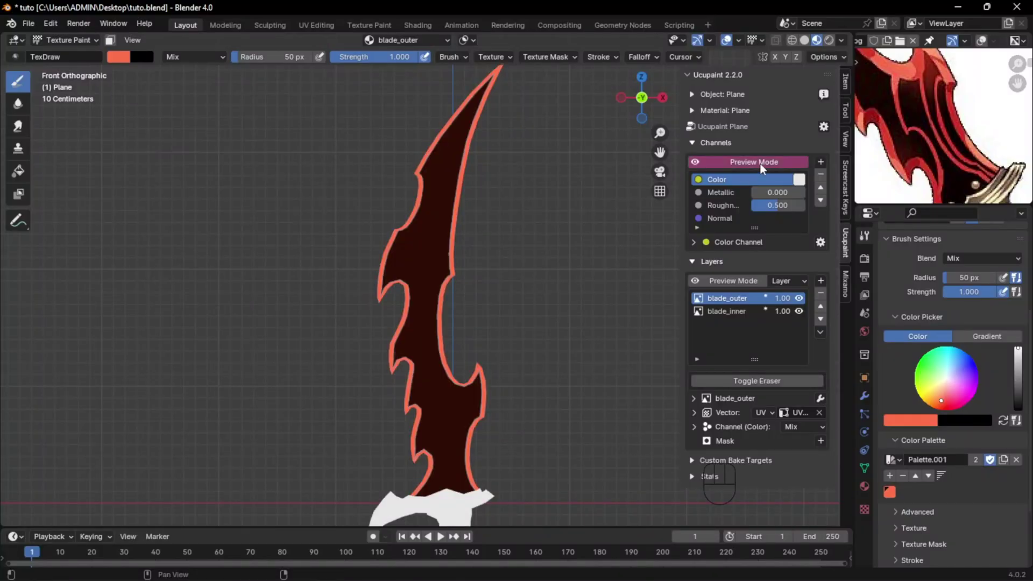
pyautogui.rightClick(182, 76)
pyautogui.click(238, 219)
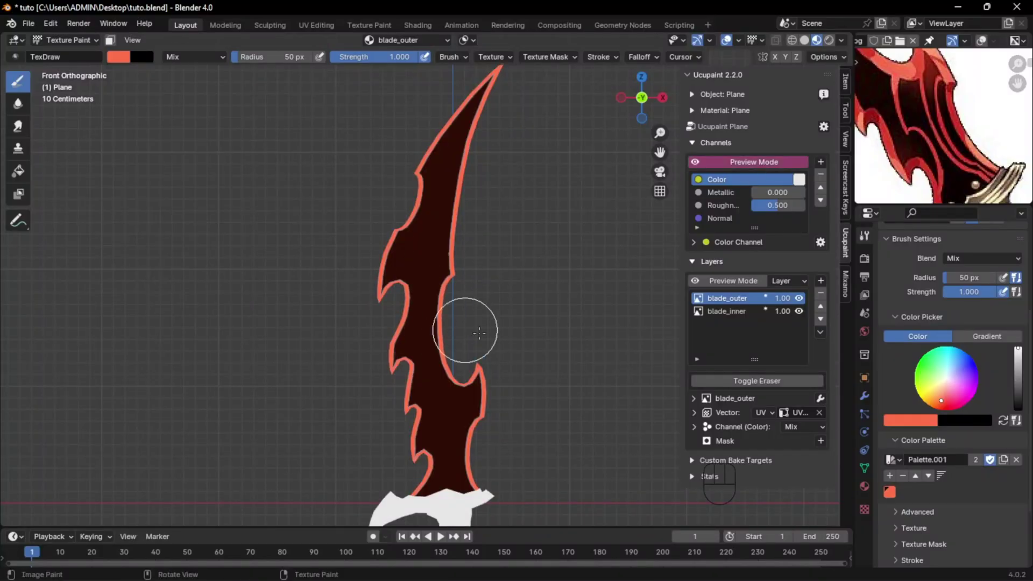
# - Try a freehand 6 px stroke from the lower blade edge across the cross guard and undo it
pyautogui.moveTo(465, 346); pyautogui.dragTo(390, 417)
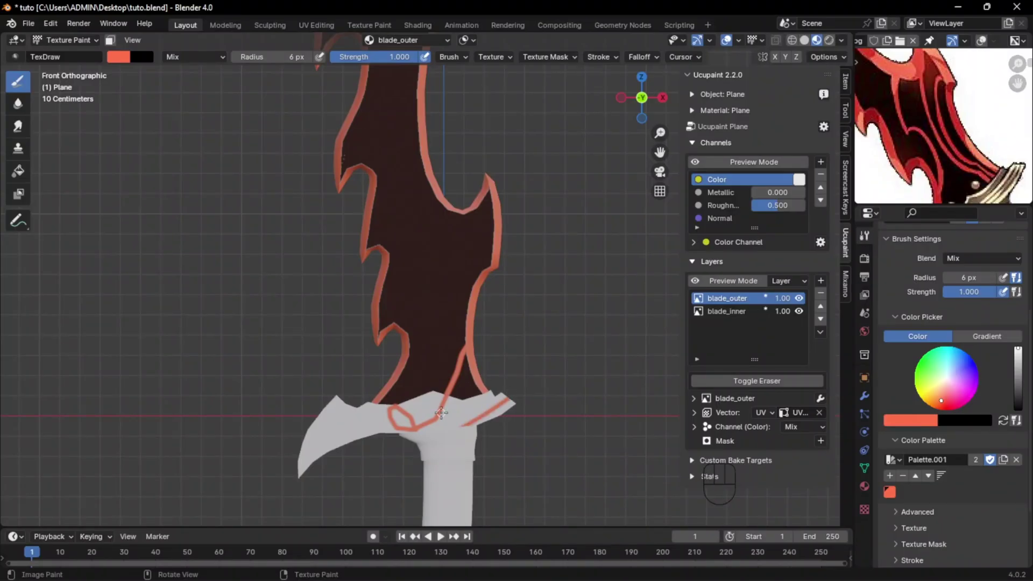
pyautogui.hotkey('ctrl', 'z')
pyautogui.hotkey('ctrl', 'z')
# - Restrict painting to the inner blade faces with the face selection mask
pyautogui.press('Tab')
pyautogui.press('a')
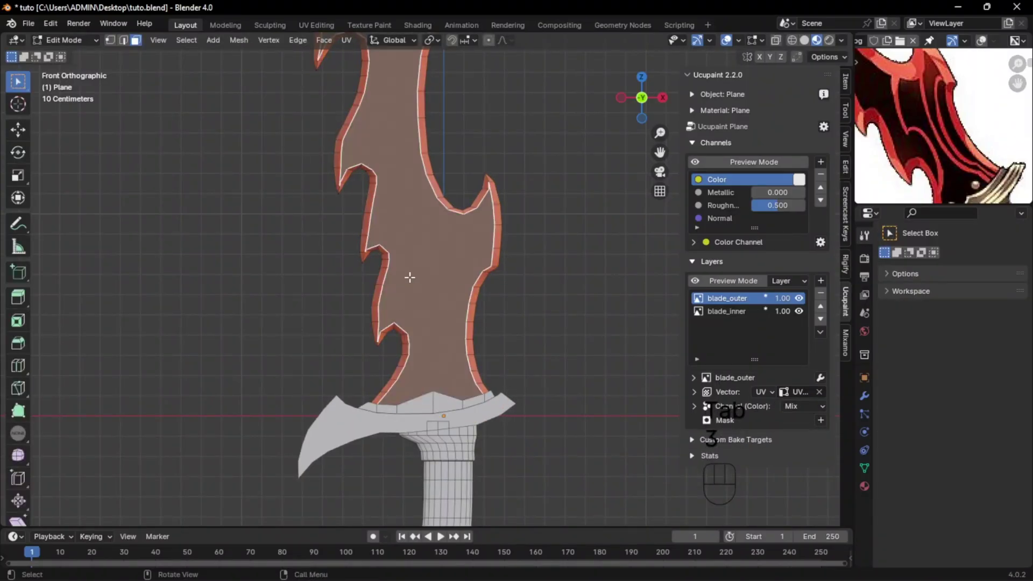
pyautogui.press('Tab')
pyautogui.click(110, 41)
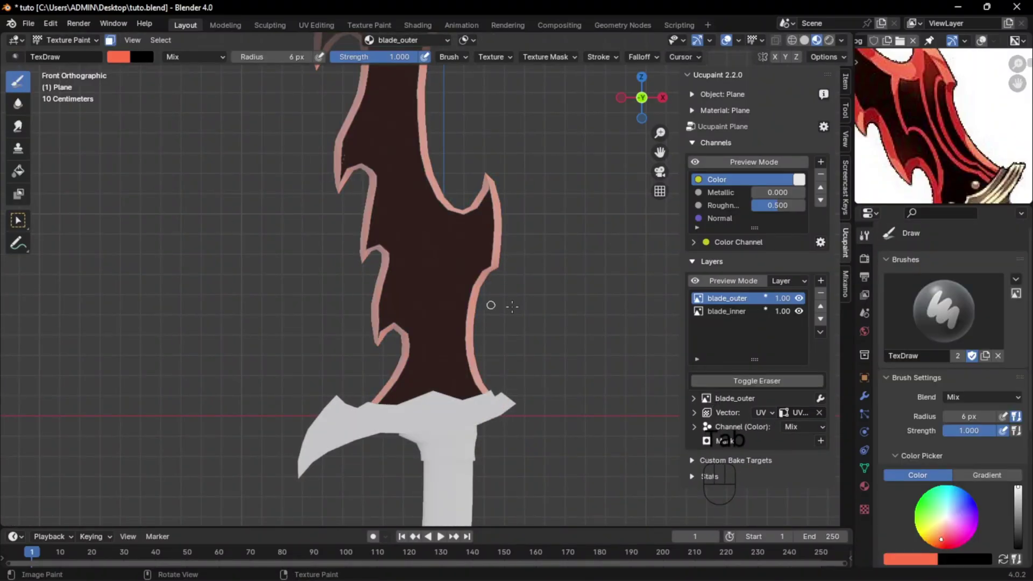
# - Paint thin orange-red decorative lines on the lower blade from the notch to the edge and to the cross guard
pyautogui.scroll(3, 513, 306)
pyautogui.click(604, 57)
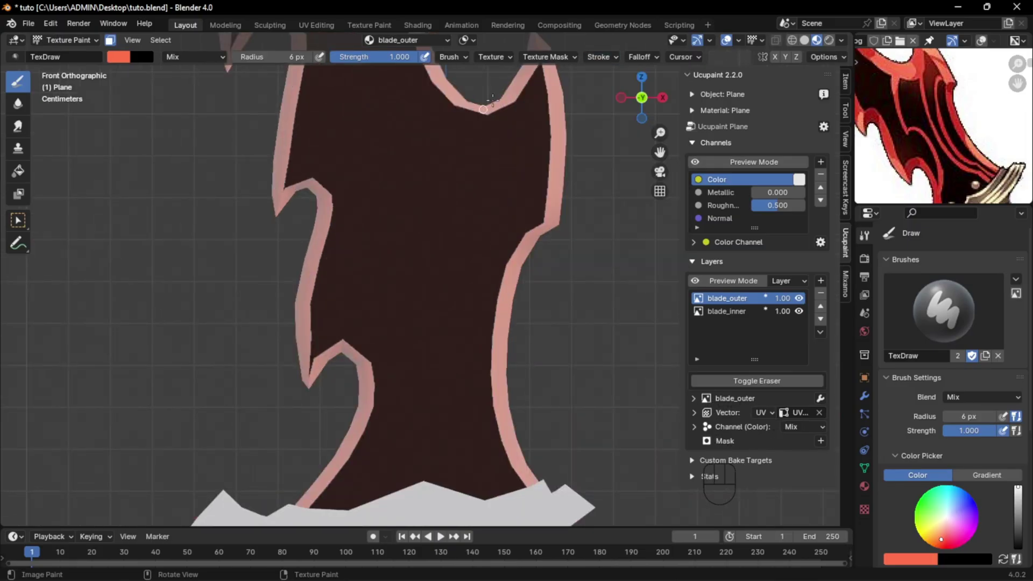
pyautogui.moveTo(477, 97)
pyautogui.mouseDown()
pyautogui.moveTo(396, 280)
pyautogui.moveTo(445, 240)
pyautogui.moveTo(406, 344)
pyautogui.moveTo(371, 383)
pyautogui.mouseUp()
pyautogui.scroll(-1, 506, 168)
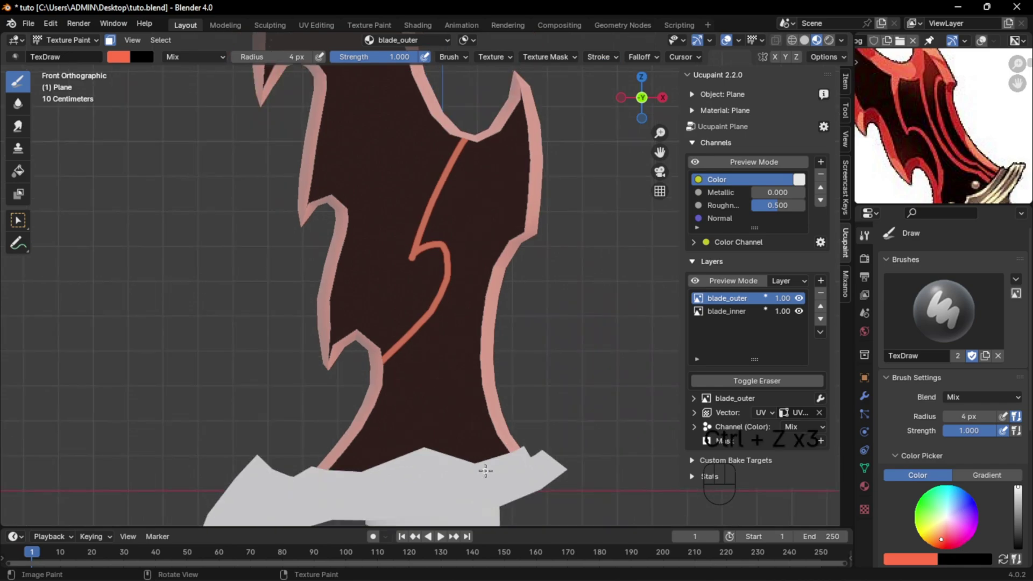
pyautogui.moveTo(483, 469); pyautogui.dragTo(498, 88)
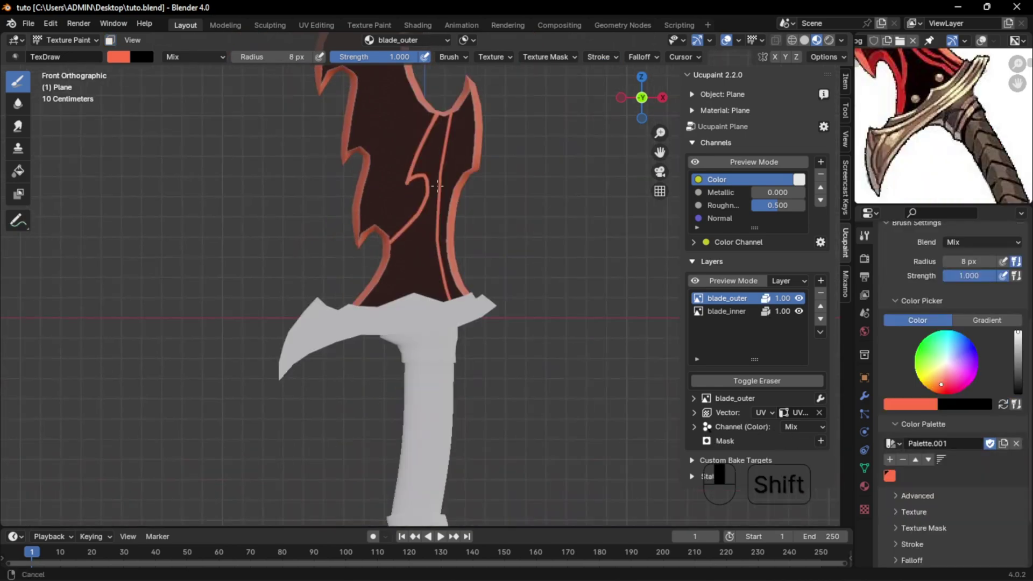
# - Add a new 2048 image layer named crossGuard to the Color channel
pyautogui.keyDown('shift'); pyautogui.moveTo(438, 520); pyautogui.dragTo(437, 406, button='middle'); pyautogui.keyUp('shift')
pyautogui.scroll(1, 437, 134)
pyautogui.keyDown('shift'); pyautogui.moveTo(436, 133); pyautogui.dragTo(429, 157, button='middle'); pyautogui.keyUp('shift')
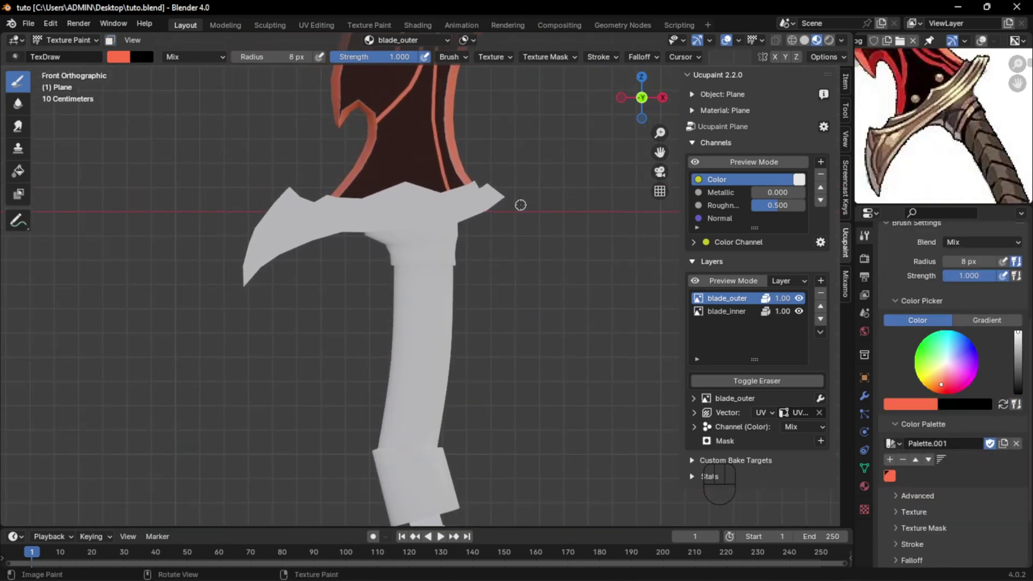
pyautogui.click(821, 280)
pyautogui.click(570, 299)
pyautogui.click(655, 319)
pyautogui.write('crossGuard')
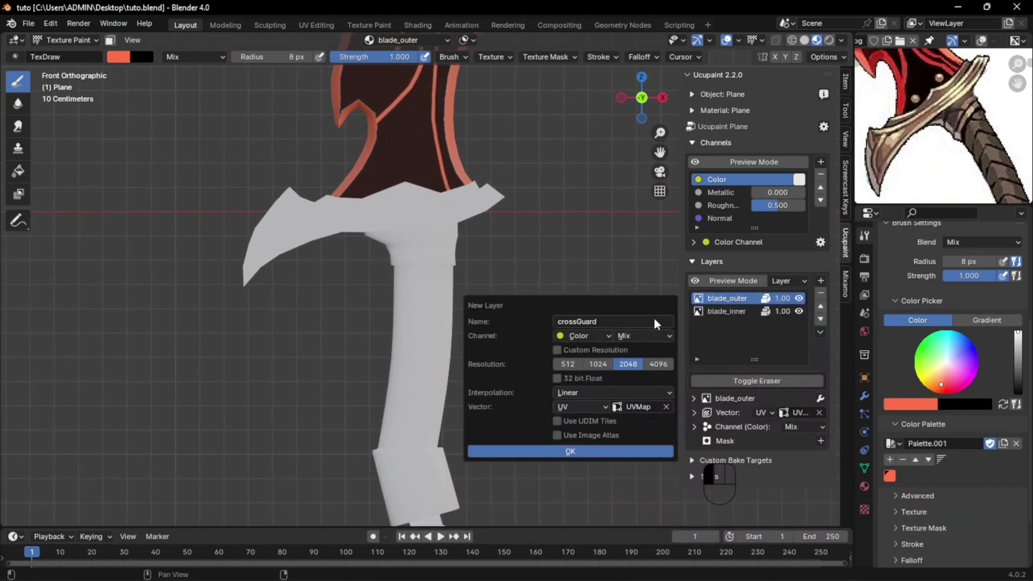
pyautogui.press('Return')
pyautogui.press('Return')
# - Restrict painting to the cross guard faces with the face selection mask, using the Fill tool
pyautogui.click(19, 171)
pyautogui.press('Tab')
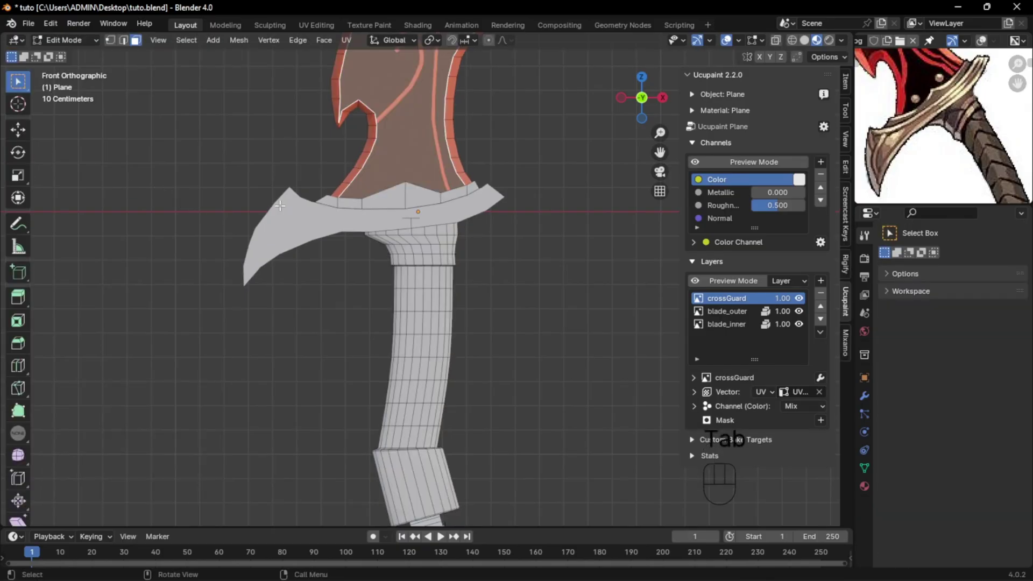
pyautogui.hotkey('alt', 'a')
pyautogui.press('l')
pyautogui.press('Tab')
pyautogui.click(110, 41)
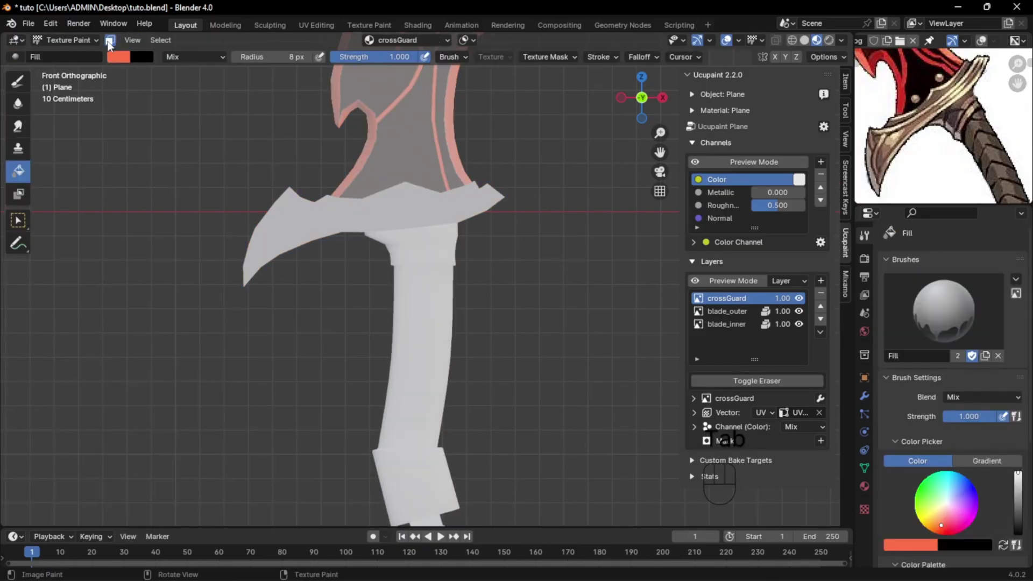
# - Sample the brown of the cross guard from the reference image, reduce its saturation to about 0.458 and fill the cross guard
pyautogui.click(121, 59)
pyautogui.click(231, 216)
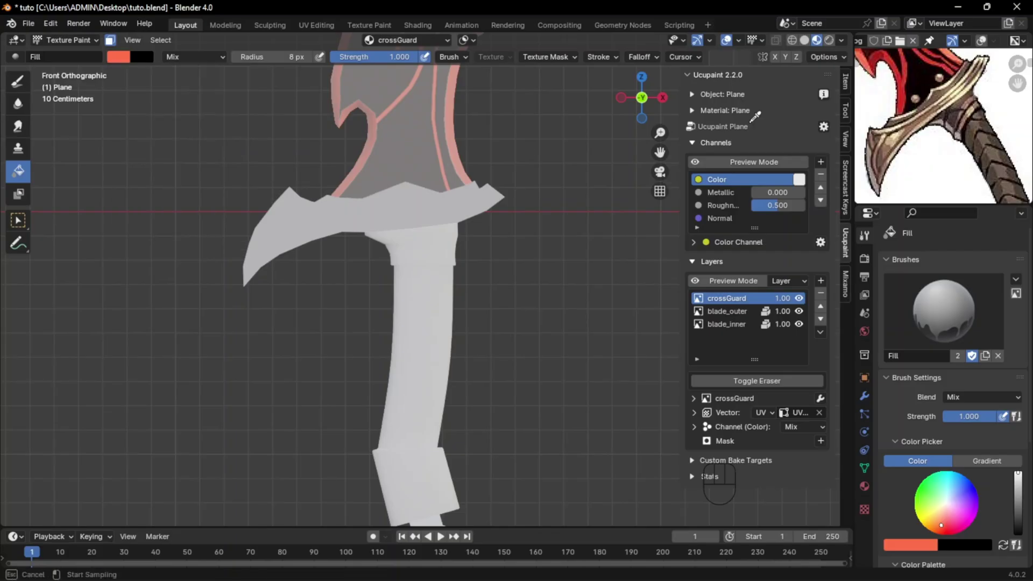
pyautogui.click(917, 119)
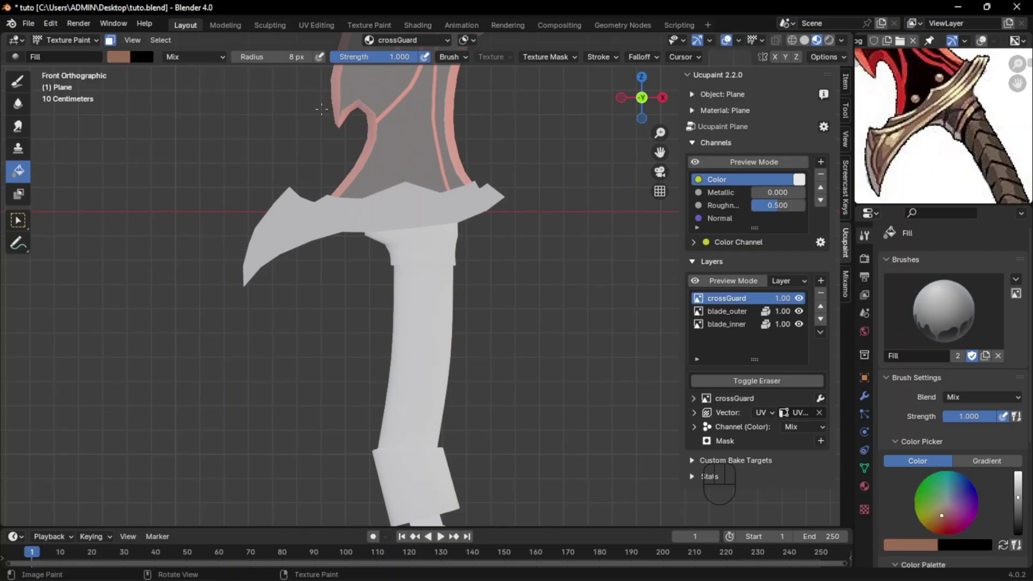
pyautogui.click(119, 57)
pyautogui.moveTo(166, 228); pyautogui.dragTo(162, 228)
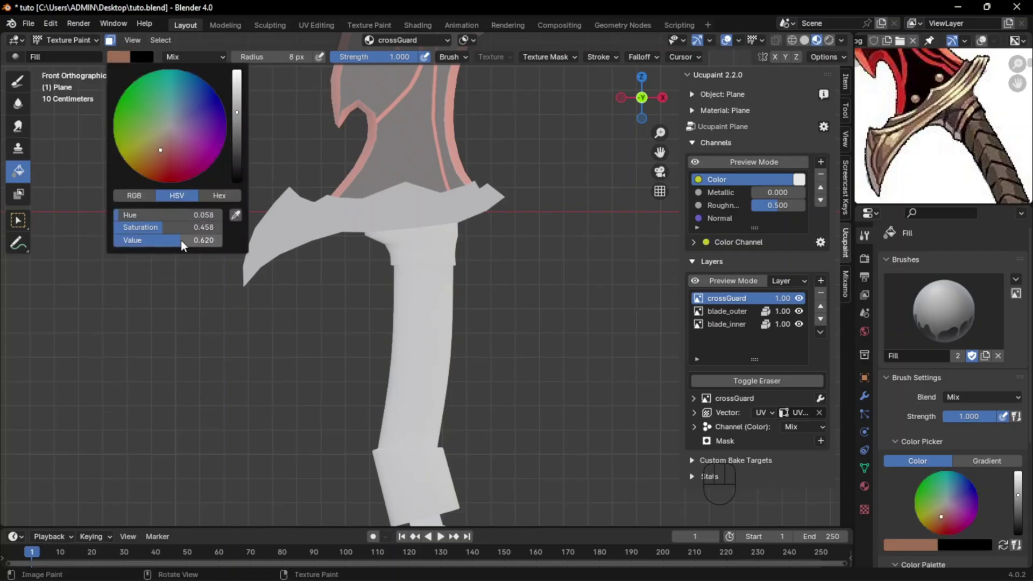
pyautogui.click(399, 214)
pyautogui.moveTo(406, 218); pyautogui.dragTo(421, 323, button='middle')
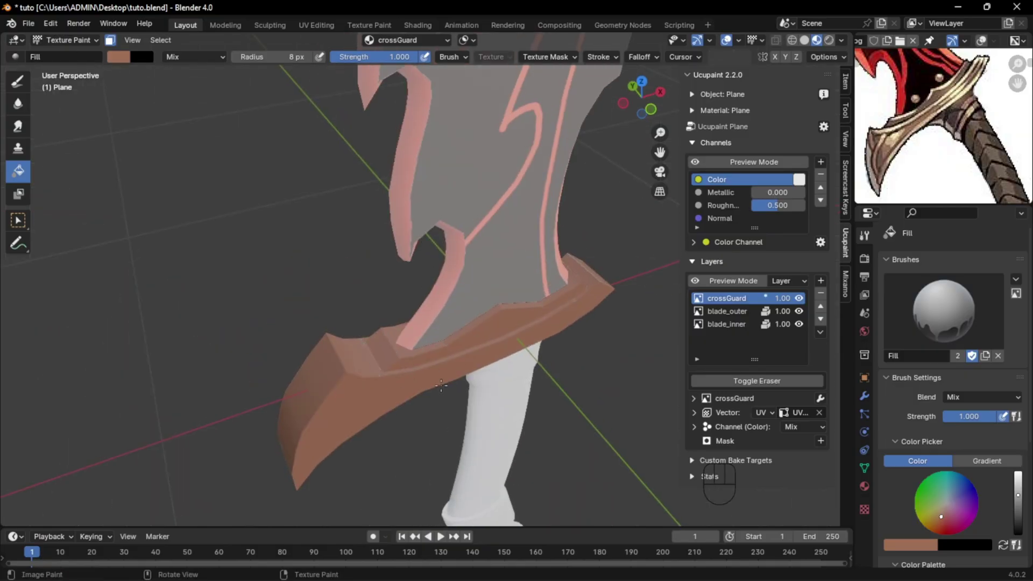
pyautogui.press('KP_1')
pyautogui.scroll(-6, 892, 418)
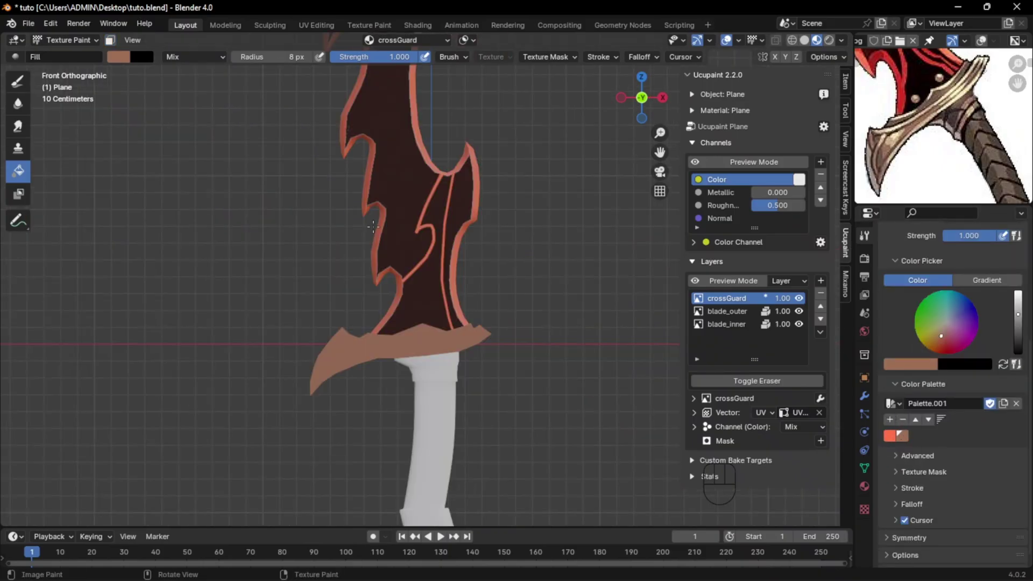
# - Add a new 2048 image layer named cross_Normal to the Color channel, with 32 bit Float enabled
pyautogui.scroll(5, 976, 136)
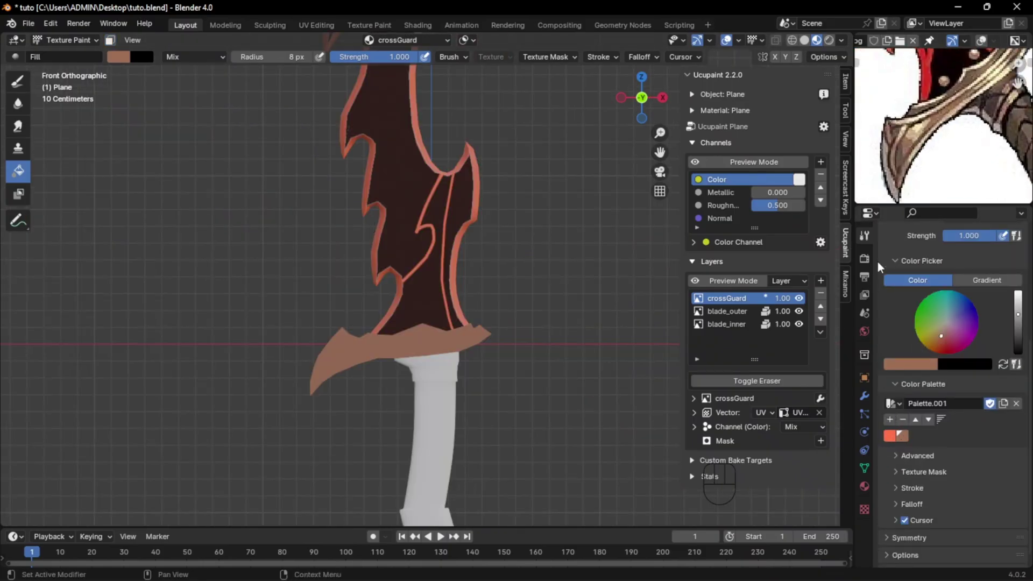
pyautogui.click(821, 281)
pyautogui.click(822, 279)
pyautogui.click(822, 279)
pyautogui.click(552, 293)
pyautogui.click(588, 315)
pyautogui.write('c')
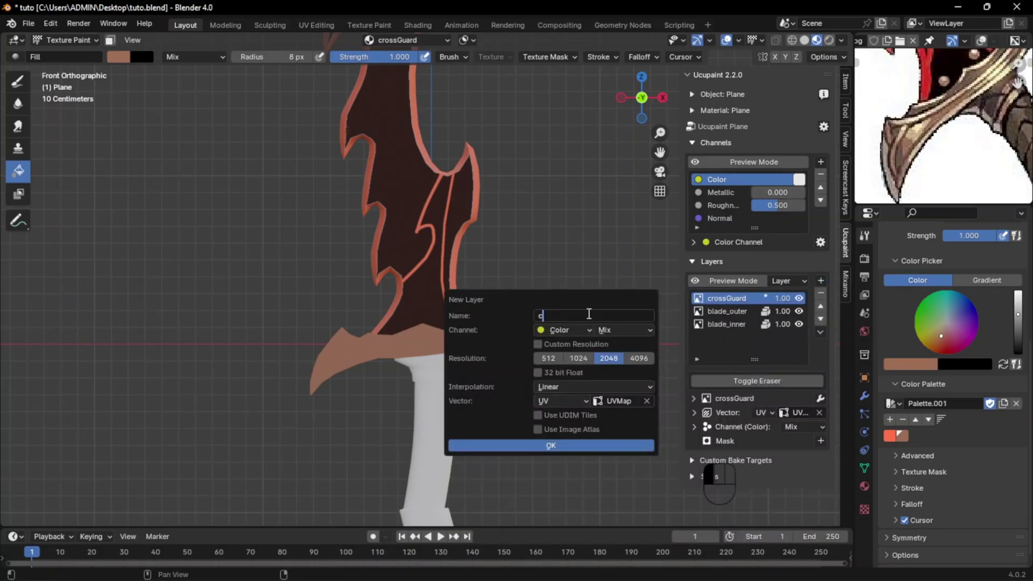
pyautogui.write('ross_Normal')
pyautogui.click(538, 372)
pyautogui.click(551, 445)
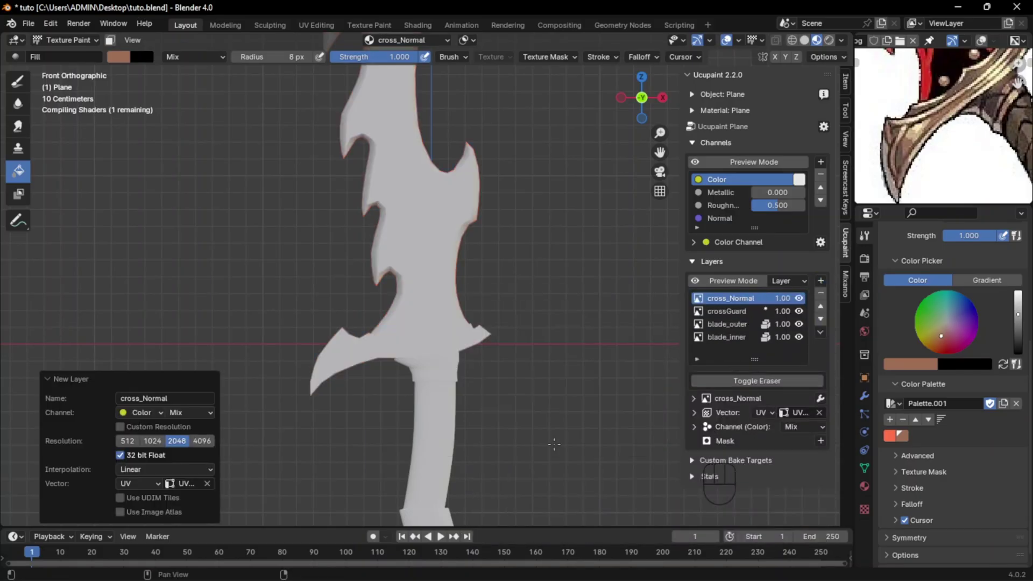
# - On the cross_Normal layer, enable the Bump channel at 0.500 and disable the Color channel, with the Draw brush active
pyautogui.click(17, 82)
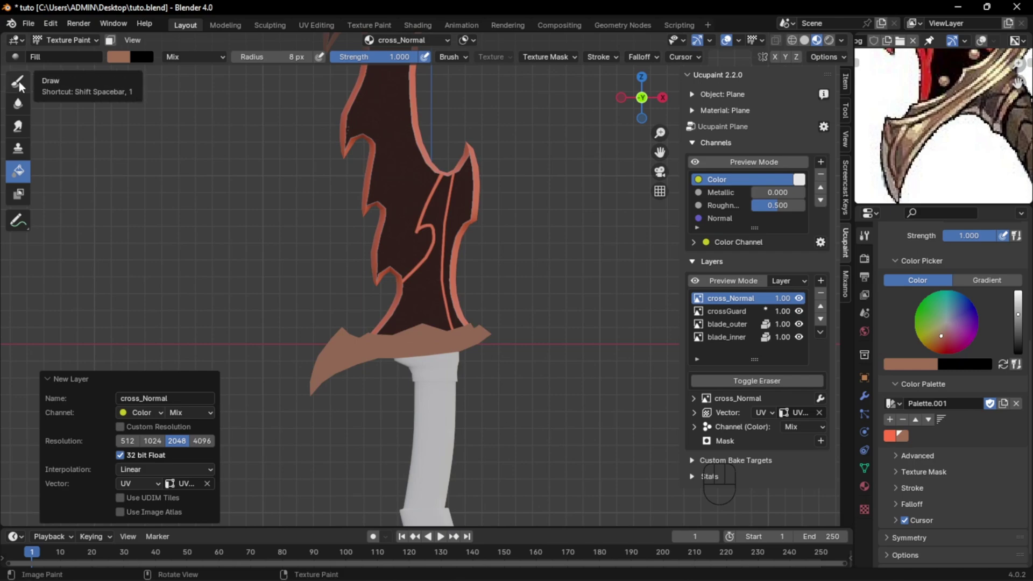
pyautogui.click(694, 426)
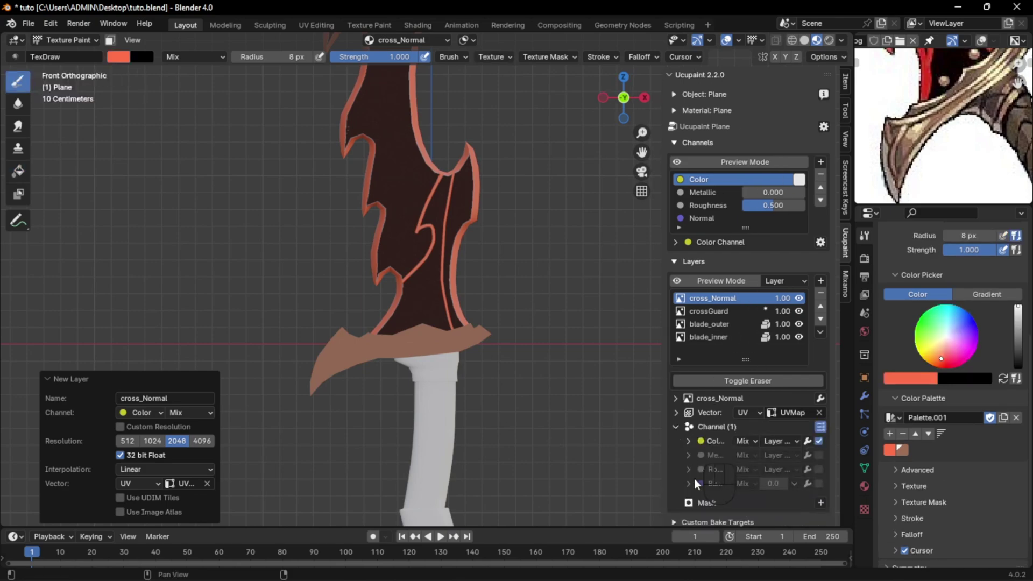
pyautogui.moveTo(682, 474); pyautogui.dragTo(625, 468)
pyautogui.click(819, 483)
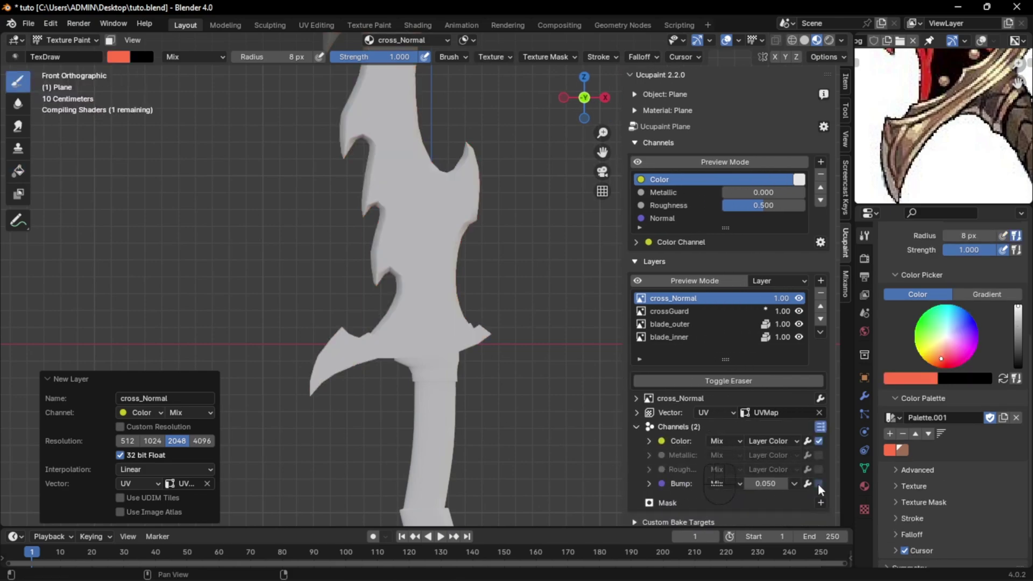
pyautogui.click(819, 441)
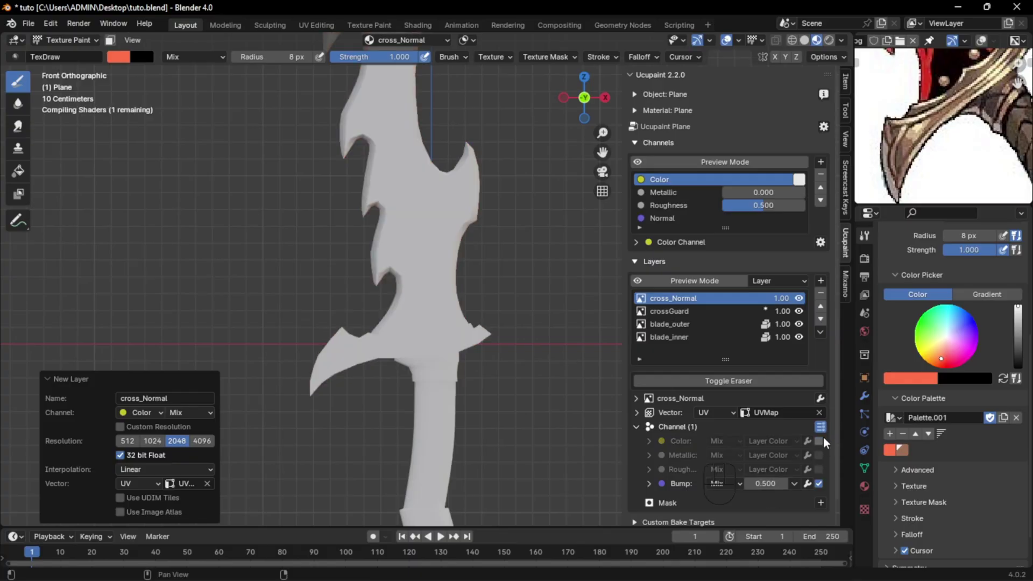
# - Try a 13 px bump stroke along the middle of the cross guard's long arm and undo it
pyautogui.scroll(4, 374, 392)
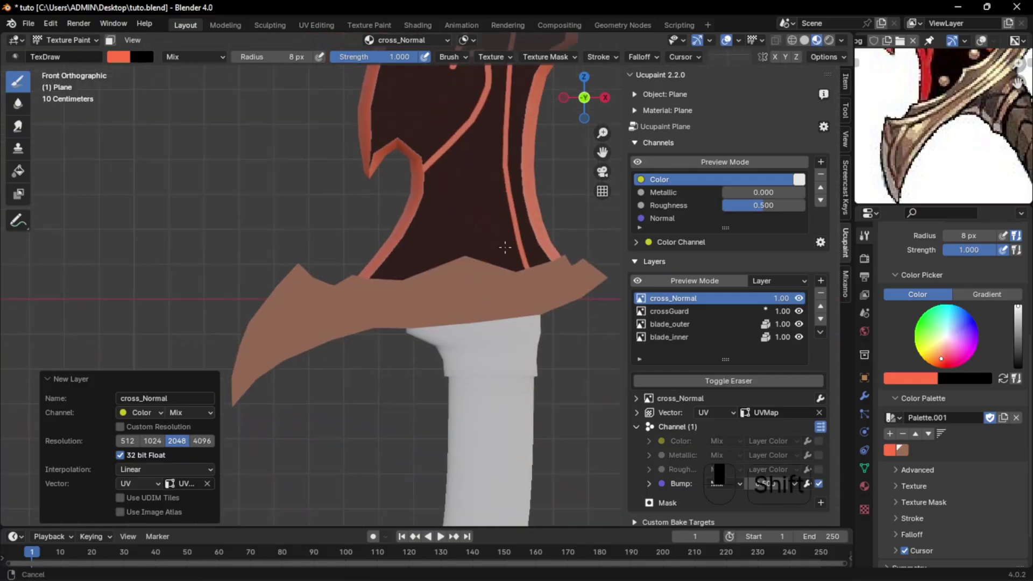
pyautogui.press('Tab')
pyautogui.press('Tab')
pyautogui.click(110, 40)
pyautogui.scroll(5, 454, 240)
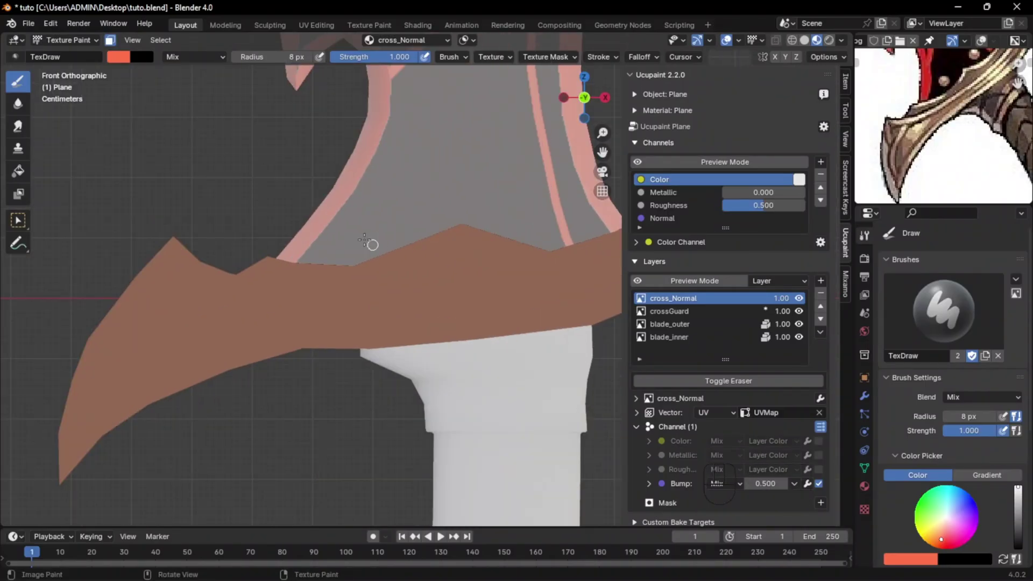
pyautogui.hotkey('ctrl', 'z')
pyautogui.moveTo(125, 320); pyautogui.dragTo(363, 287)
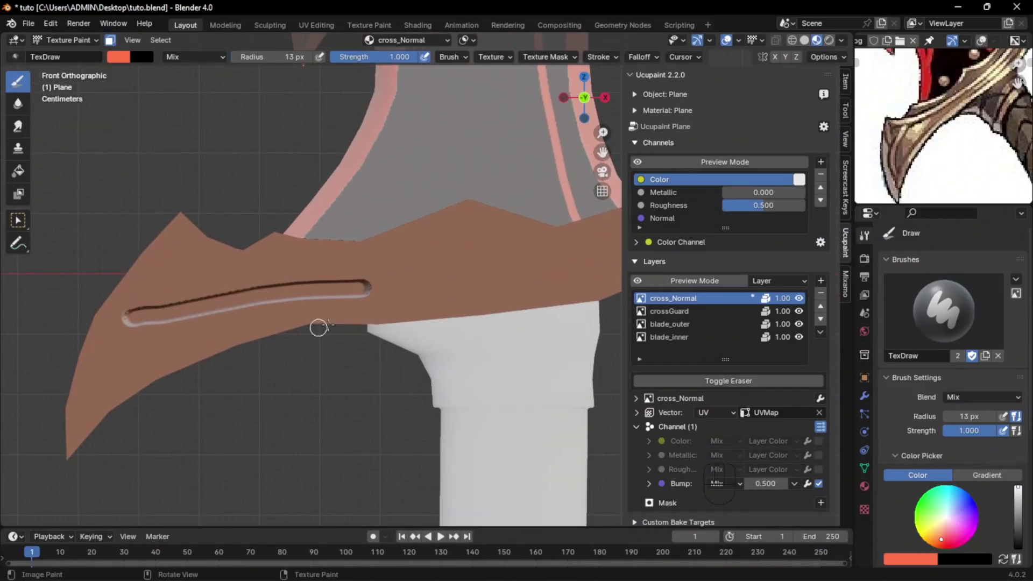
pyautogui.hotkey('ctrl', 'z')
# - Set the cross_Normal layer's Bump value to -0.500 and test it with a stroke on the cross guard
pyautogui.click(774, 483)
pyautogui.press('Home')
pyautogui.write('-')
pyautogui.press('Return')
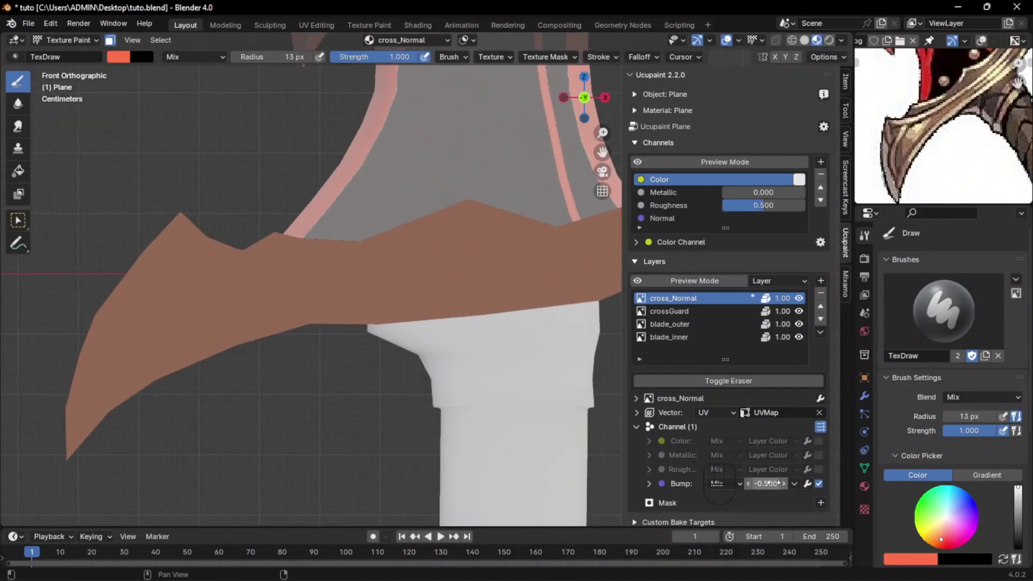
pyautogui.moveTo(144, 325); pyautogui.dragTo(276, 284)
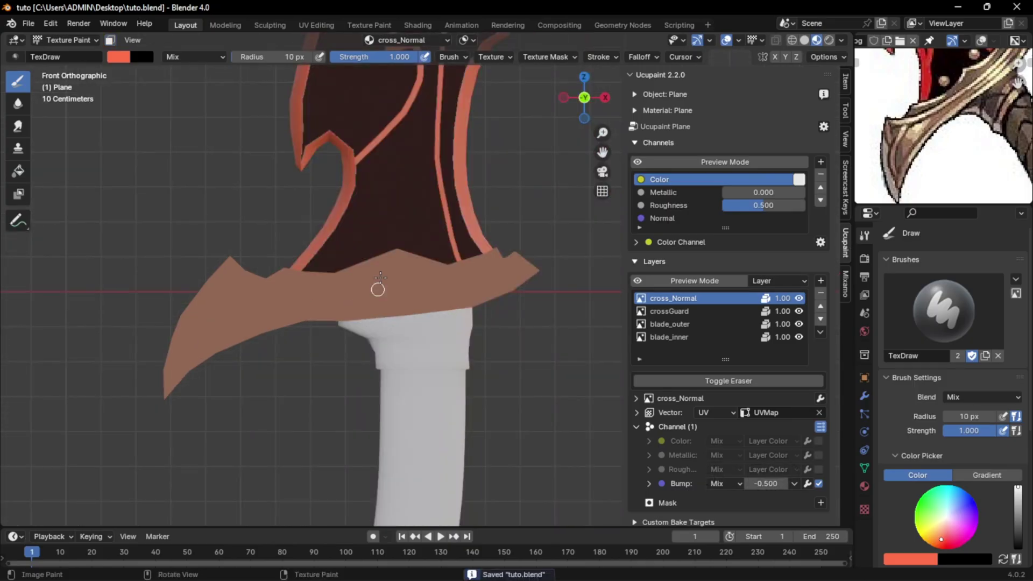
# - Turn on Z mirroring for painting and restrict it to the cross guard's large flat side faces
pyautogui.click(796, 58)
pyautogui.moveTo(252, 267); pyautogui.dragTo(211, 278)
pyautogui.moveTo(237, 281)
pyautogui.mouseDown(button='middle')
pyautogui.moveTo(424, 297)
pyautogui.moveTo(251, 251)
pyautogui.mouseUp(button='middle')
pyautogui.press('KP_1')
pyautogui.scroll(3, 295, 260)
pyautogui.click(110, 41)
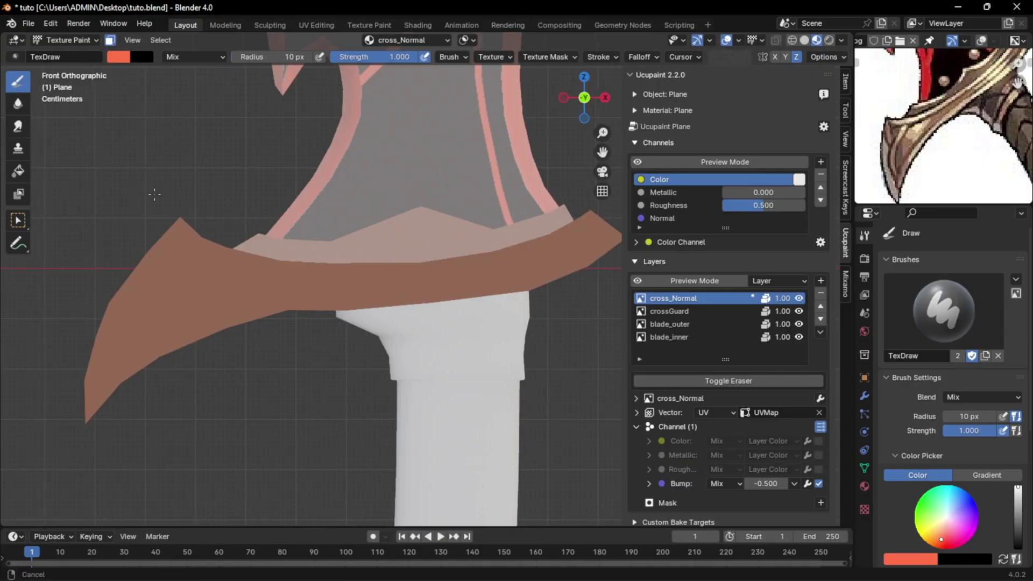
# - Paint a 20 px bump line along the outer edge of the cross guard's curved horn, from its tip to its peak
pyautogui.keyDown('shift'); pyautogui.moveTo(154, 195); pyautogui.dragTo(232, 176, button='middle'); pyautogui.keyUp('shift')
pyautogui.scroll(1, 230, 176)
pyautogui.keyDown('shift'); pyautogui.moveTo(182, 219); pyautogui.dragTo(264, 191, button='middle'); pyautogui.keyUp('shift')
pyautogui.scroll(2, 263, 191)
pyautogui.press('f')
pyautogui.click(98, 453)
pyautogui.moveTo(95, 454); pyautogui.dragTo(280, 115)
pyautogui.keyDown('shift'); pyautogui.moveTo(339, 141); pyautogui.dragTo(209, 166, button='middle'); pyautogui.keyUp('shift')
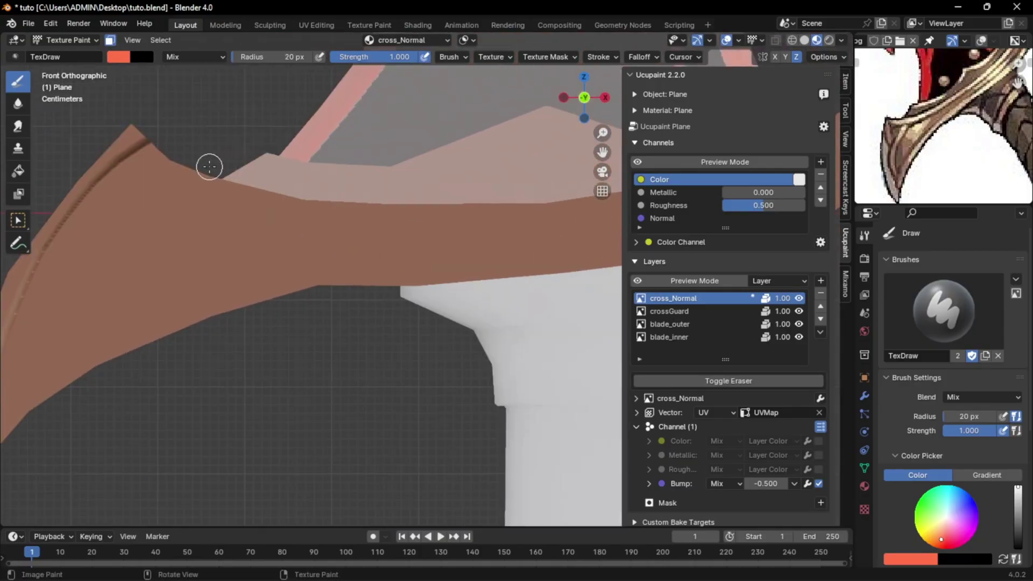
# - Continue the 20 px bump line from the horn's peak along the upper edge to the guard's short end, undoing the stray last stroke
pyautogui.moveTo(148, 148); pyautogui.dragTo(700, 187)
pyautogui.moveTo(592, 194)
pyautogui.keyDown('shift'); pyautogui.mouseDown(button='middle')
pyautogui.moveTo(323, 224)
pyautogui.moveTo(202, 253)
pyautogui.mouseUp(button='middle'); pyautogui.keyUp('shift')
pyautogui.moveTo(466, 174); pyautogui.dragTo(302, 242)
pyautogui.moveTo(213, 259); pyautogui.dragTo(425, 198)
pyautogui.hotkey('ctrl', 'z')
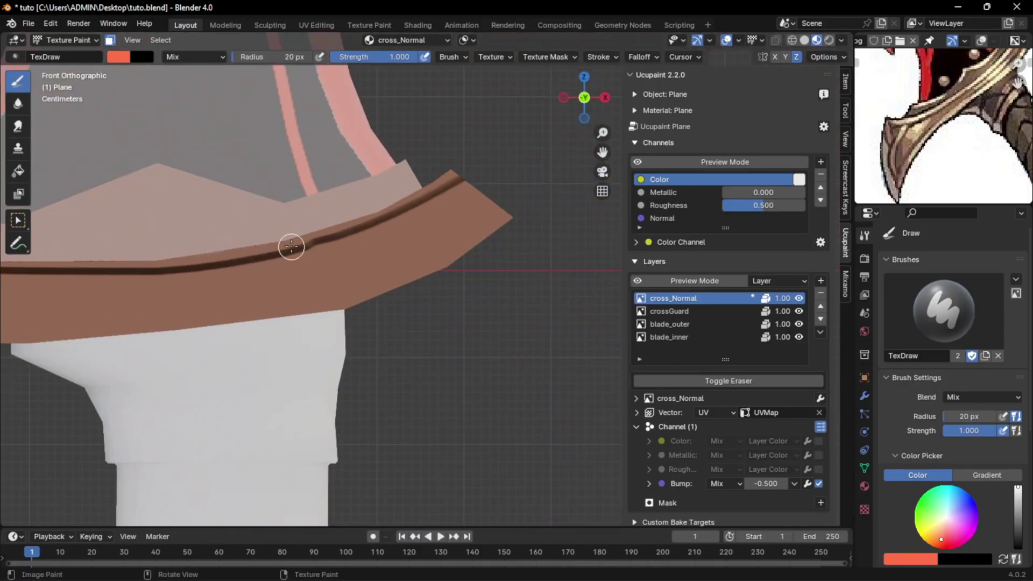
# - Carry the bump line around the cross guard's short end and back along its lower edge
pyautogui.moveTo(291, 246); pyautogui.dragTo(337, 236)
pyautogui.moveTo(452, 186); pyautogui.dragTo(218, 316)
pyautogui.keyDown('shift'); pyautogui.moveTo(245, 325); pyautogui.dragTo(401, 324, button='middle'); pyautogui.keyUp('shift')
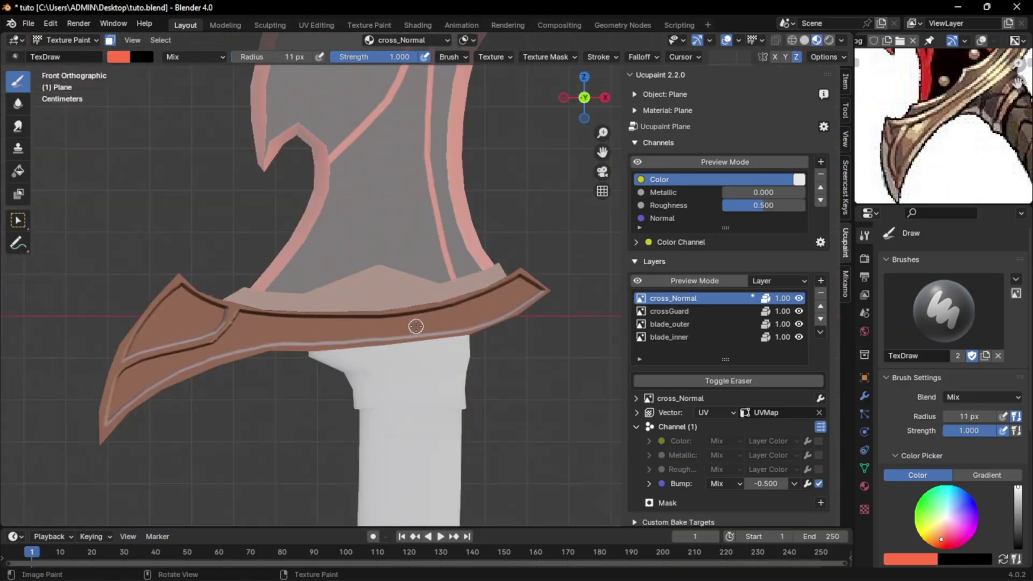
# - Restrict painting to the row of raised cross guard faces bordering the base of the blade
pyautogui.press('Tab')
pyautogui.click(259, 297)
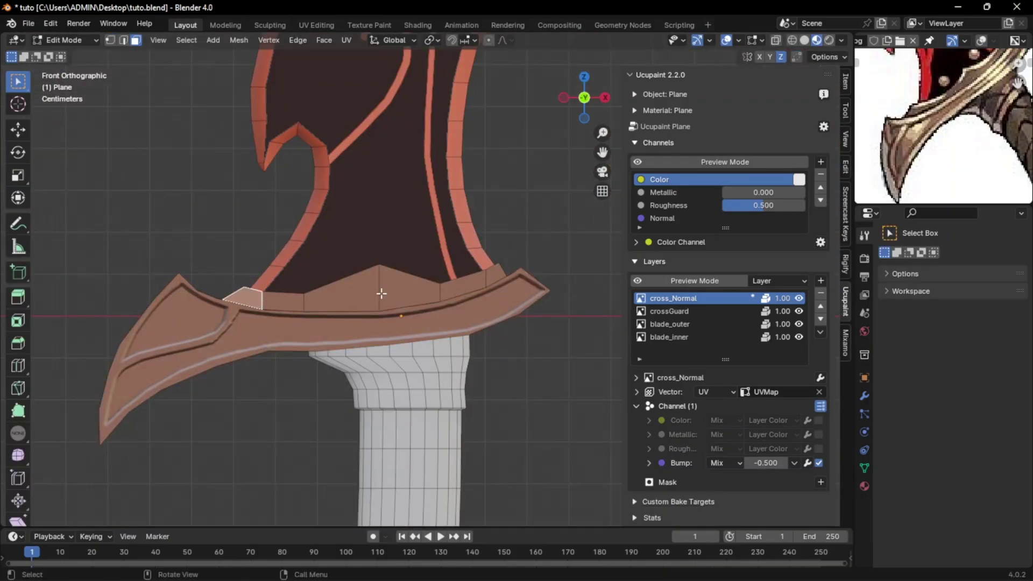
pyautogui.keyDown('ctrl'); pyautogui.click(496, 275); pyautogui.keyUp('ctrl')
pyautogui.press('Tab')
# - With the Line stroke method, paint straight 11 px bump lines along the zigzag upper rim up to its central peak
pyautogui.scroll(3, 484, 284)
pyautogui.keyDown('shift'); pyautogui.moveTo(180, 326); pyautogui.dragTo(296, 319, button='middle'); pyautogui.keyUp('shift')
pyautogui.press('e')
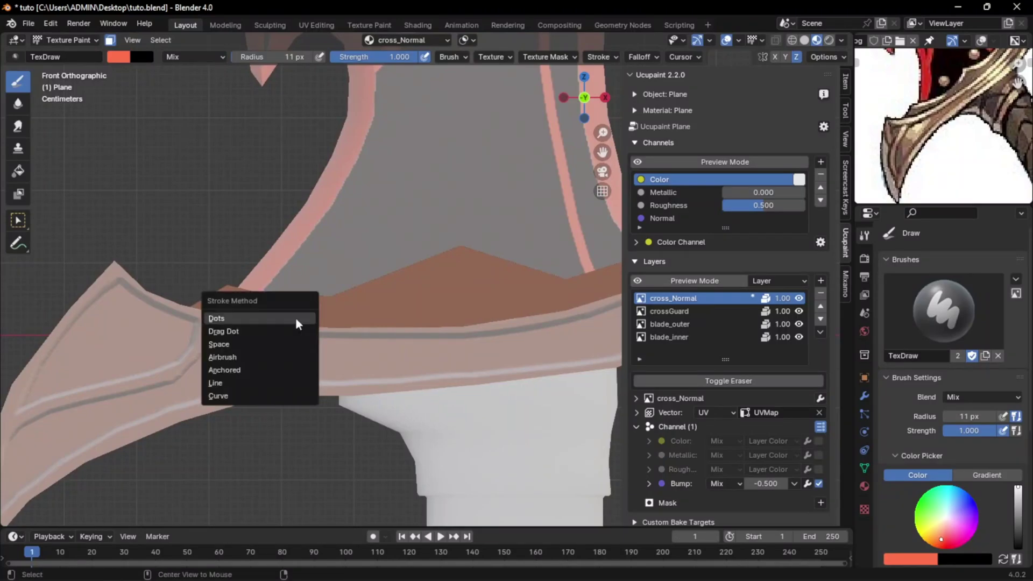
pyautogui.click(255, 385)
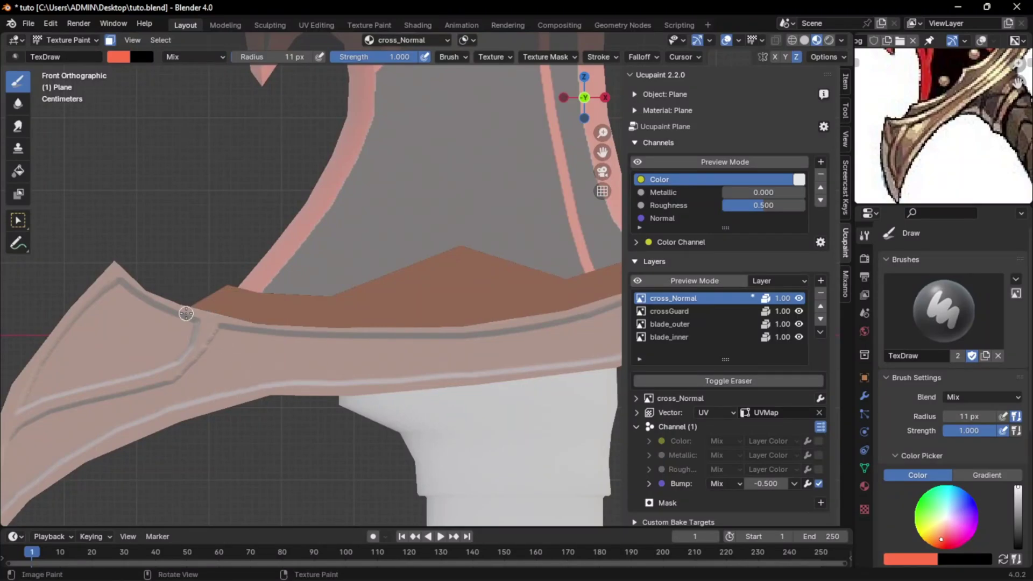
pyautogui.moveTo(186, 313); pyautogui.dragTo(260, 267)
pyautogui.moveTo(302, 296); pyautogui.dragTo(331, 298)
pyautogui.hotkey('ctrl', 'z')
pyautogui.moveTo(226, 290); pyautogui.dragTo(328, 301)
pyautogui.moveTo(328, 301); pyautogui.dragTo(482, 238)
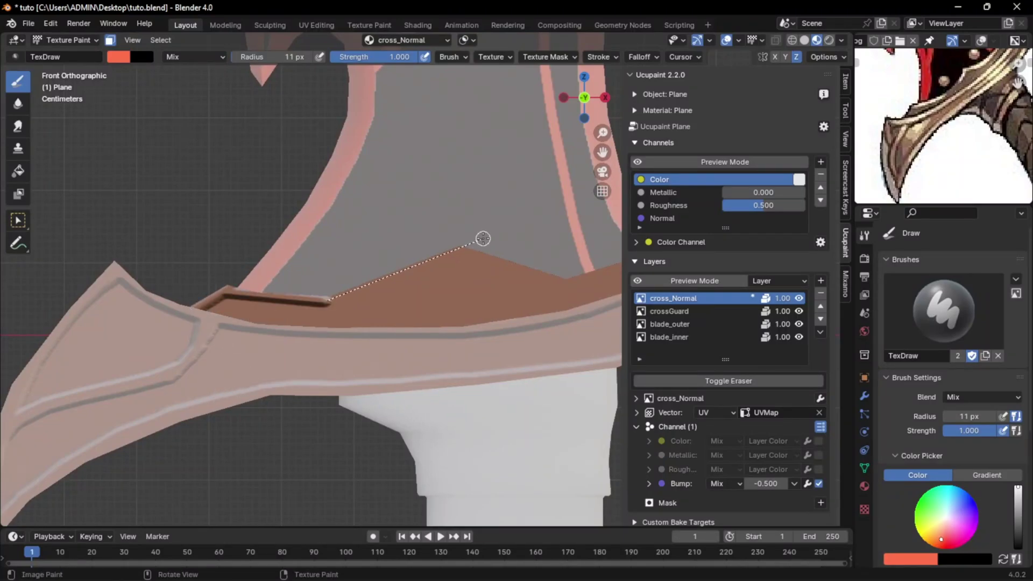
# - Continue the straight bump lines from the central peak along the rest of the zigzag rim to the guard's short end
pyautogui.keyDown('shift'); pyautogui.moveTo(482, 238); pyautogui.dragTo(216, 266, button='middle'); pyautogui.keyUp('shift')
pyautogui.moveTo(198, 276); pyautogui.dragTo(302, 310)
pyautogui.moveTo(302, 310); pyautogui.dragTo(403, 273)
pyautogui.moveTo(425, 306); pyautogui.dragTo(426, 308)
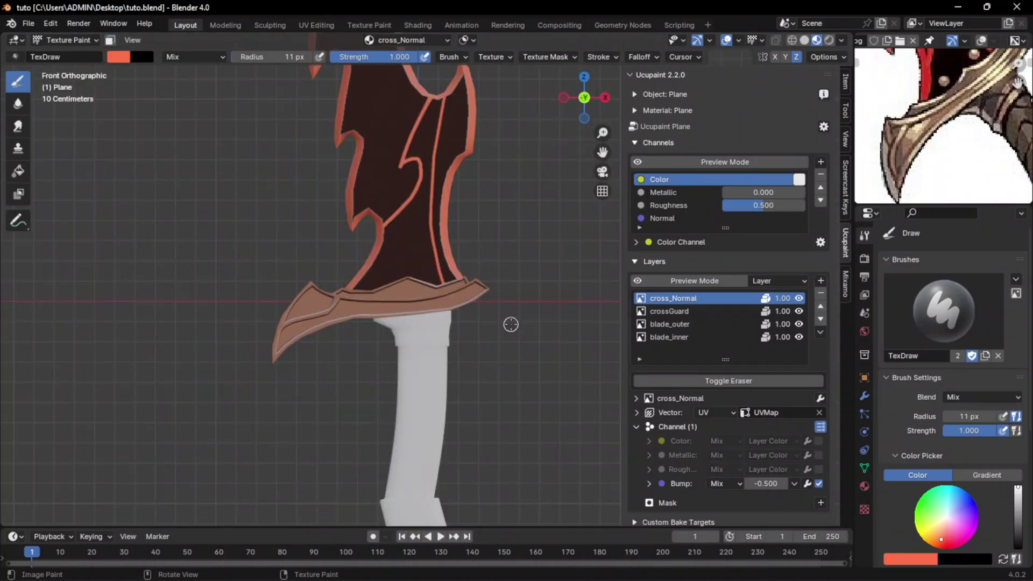
# - Add a new 2048 image layer named handle_top to the Color channel, with 32 bit Float disabled
pyautogui.moveTo(1000, 118); pyautogui.dragTo(940, 136, button='middle')
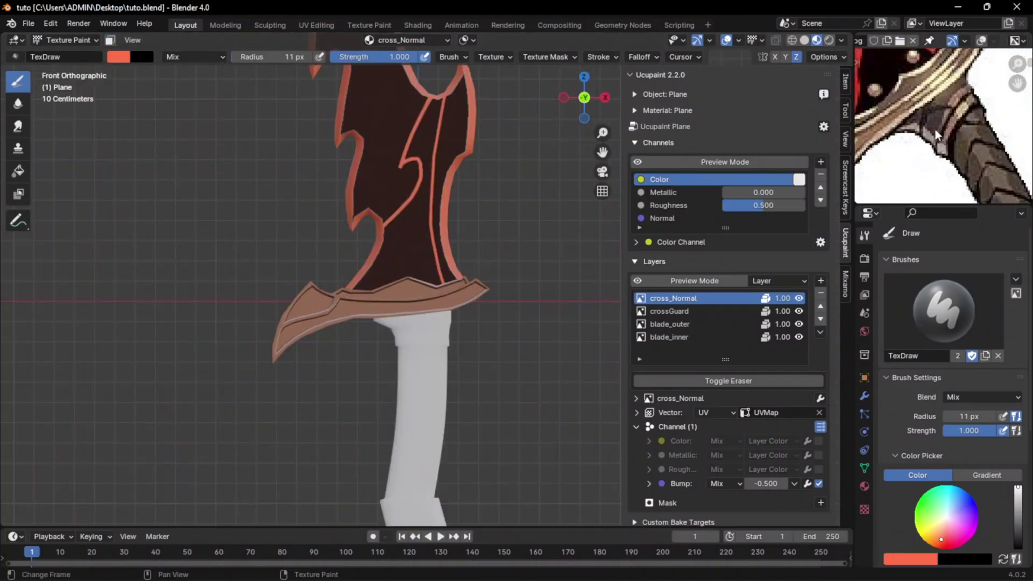
pyautogui.scroll(1, 940, 137)
pyautogui.keyDown('shift'); pyautogui.moveTo(508, 357); pyautogui.dragTo(504, 310, button='middle'); pyautogui.keyUp('shift')
pyautogui.scroll(5, 492, 314)
pyautogui.click(821, 280)
pyautogui.click(517, 362)
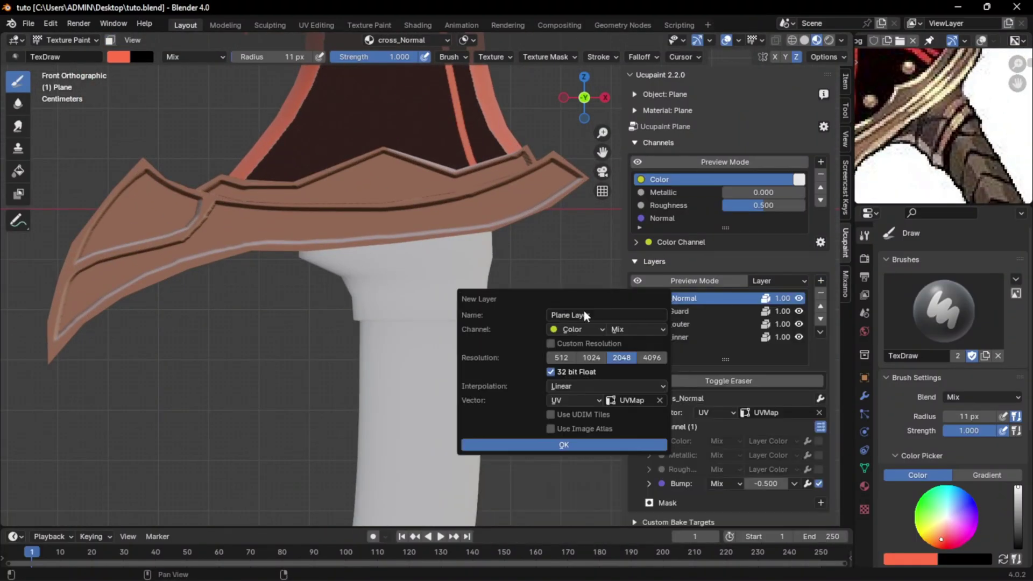
pyautogui.click(560, 371)
pyautogui.click(578, 445)
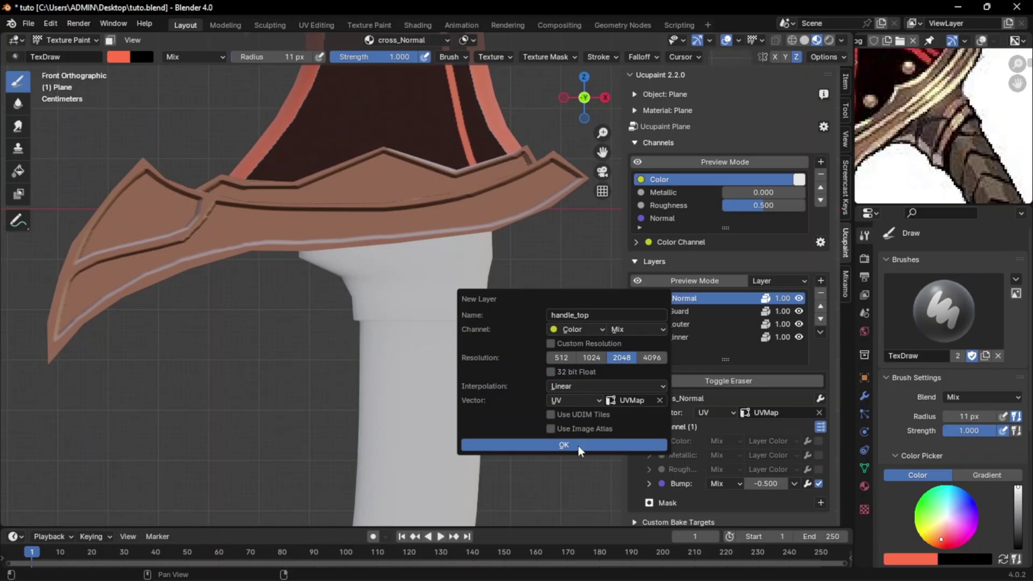
# - Restrict painting to the flared collar at the top of the handle with the face selection mask
pyautogui.press('Tab')
pyautogui.scroll(2, 452, 253)
pyautogui.keyDown('shift'); pyautogui.moveTo(451, 253); pyautogui.dragTo(453, 304, button='middle'); pyautogui.keyUp('shift')
pyautogui.scroll(-1, 462, 318)
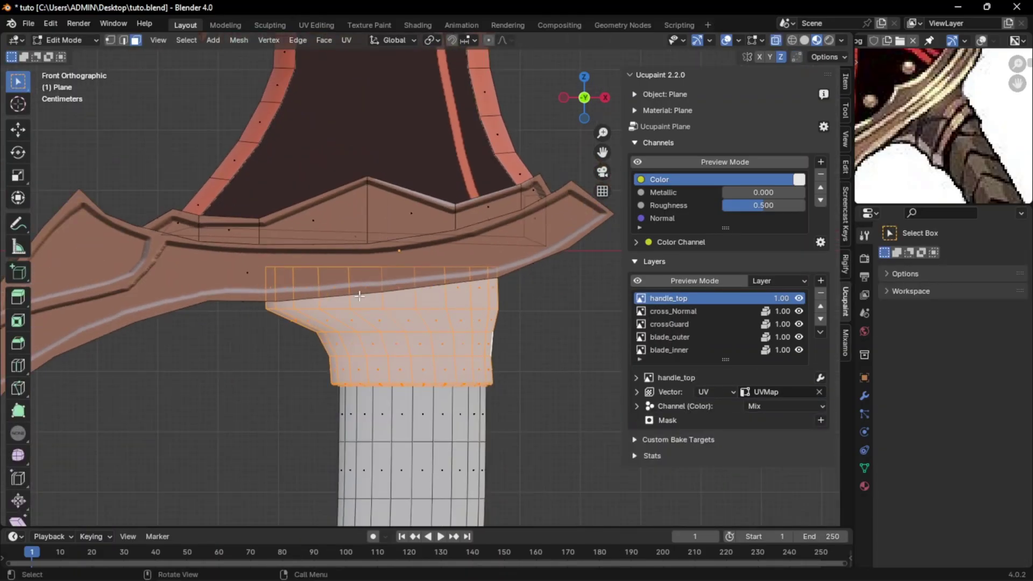
pyautogui.press('Tab')
pyautogui.click(110, 40)
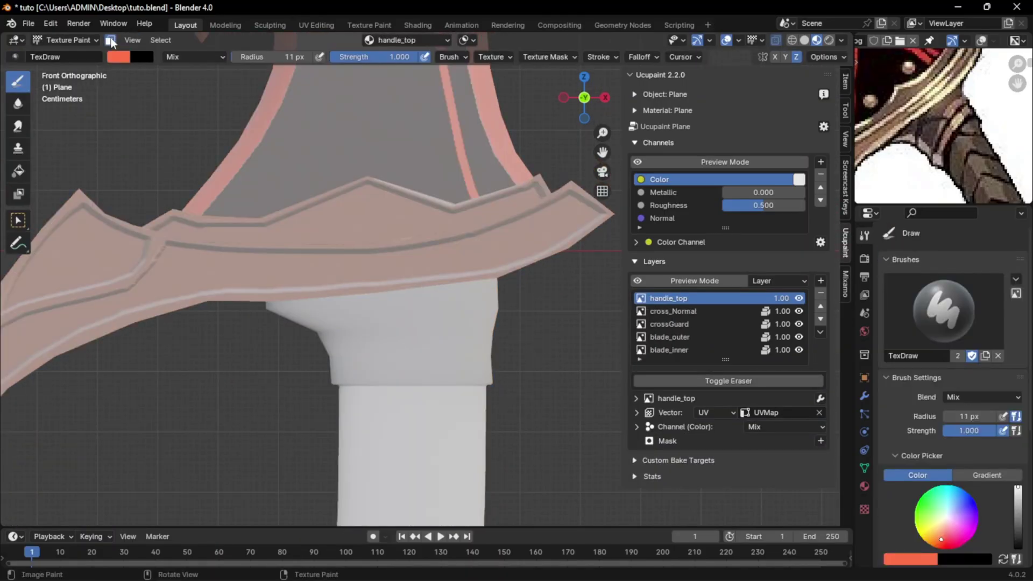
# - Sample the tan color from the reference image and fill the flared handle collar with it
pyautogui.click(17, 171)
pyautogui.click(143, 56)
pyautogui.click(246, 210)
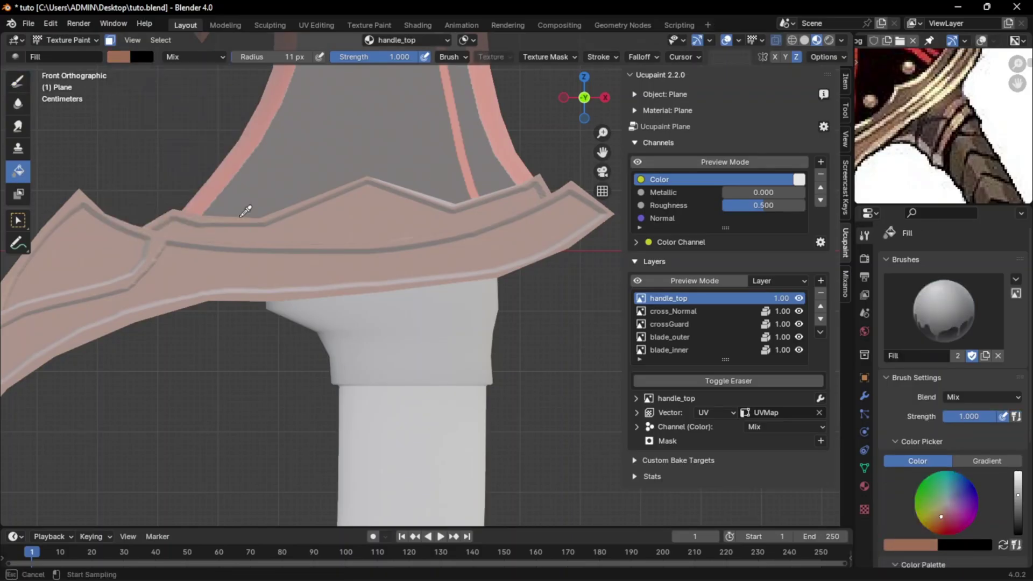
pyautogui.click(960, 111)
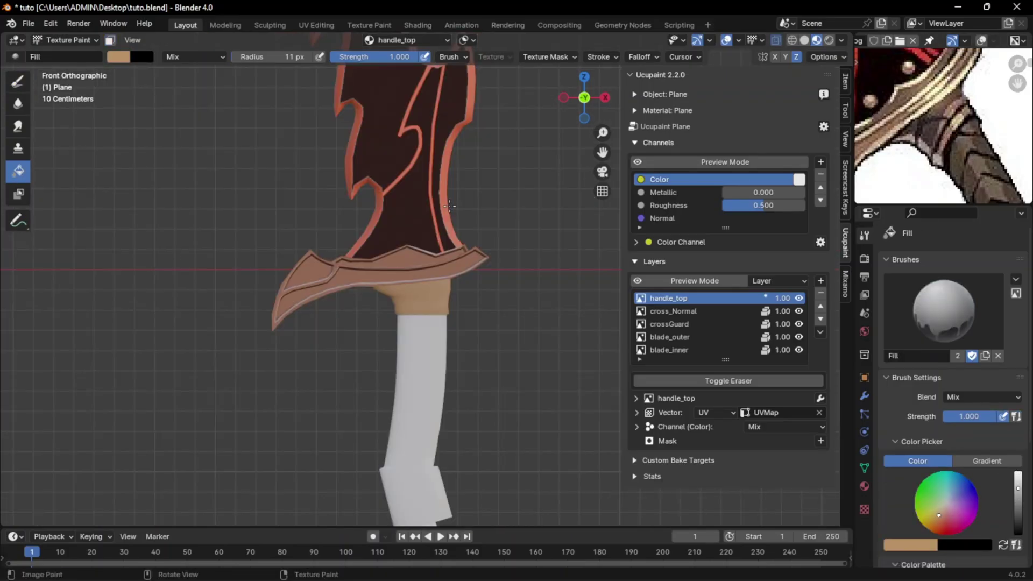
# - Try to paint a dark brown line across the flared handle collar
pyautogui.scroll(4, 528, 263)
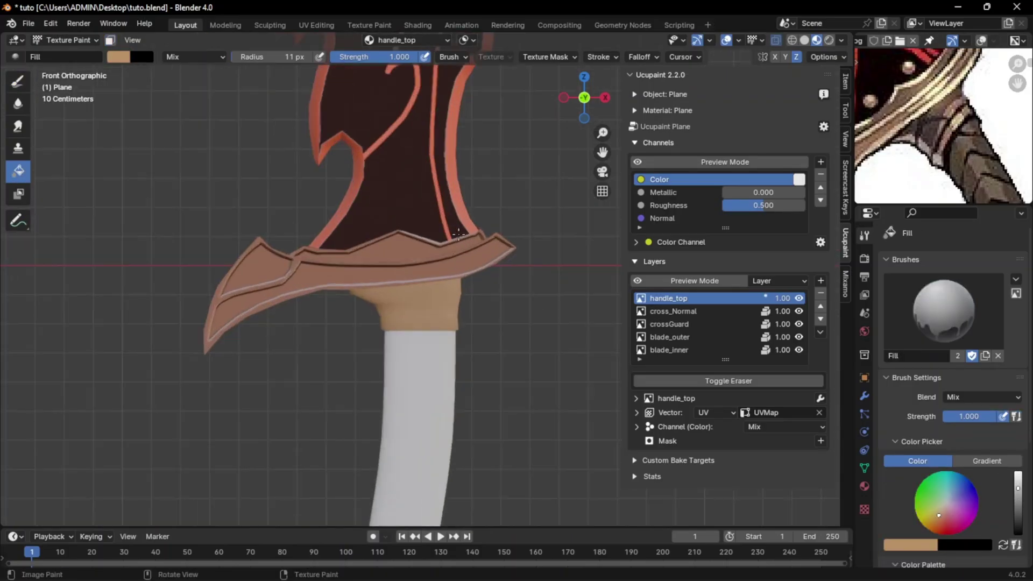
pyautogui.scroll(2, 527, 264)
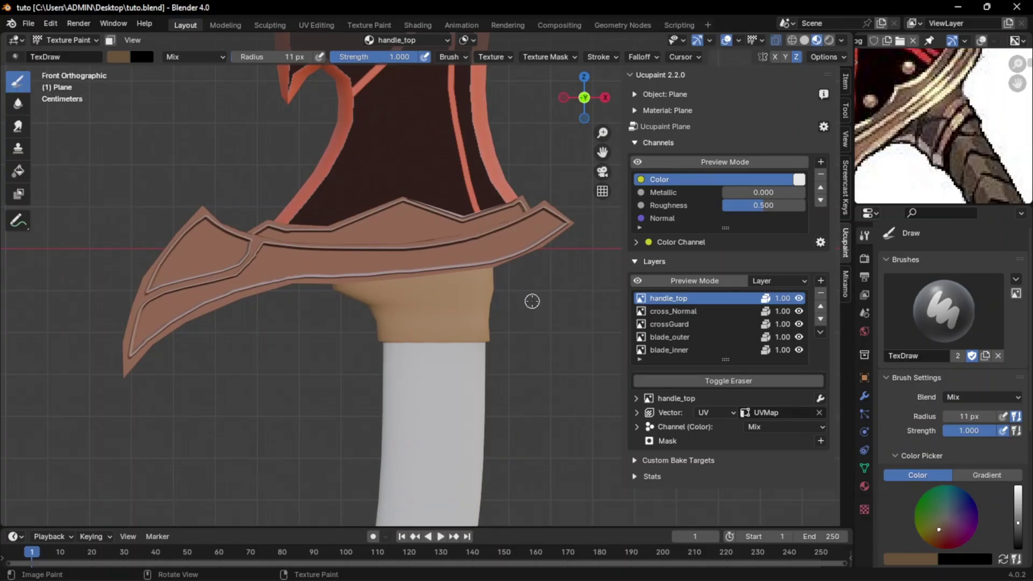
pyautogui.moveTo(512, 253)
pyautogui.mouseDown()
pyautogui.moveTo(438, 224)
pyautogui.moveTo(422, 271)
pyautogui.mouseUp()
pyautogui.hotkey('ctrl', 'z')
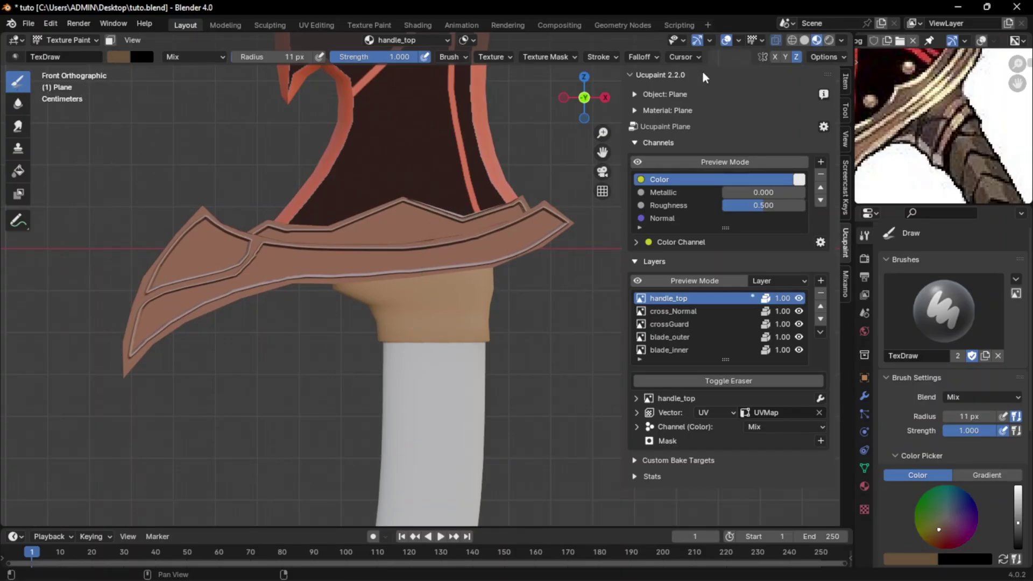
# - Check the sword's face orientation with the overlay and recalculate the normals of all its faces outward
pyautogui.click(738, 40)
pyautogui.click(661, 334)
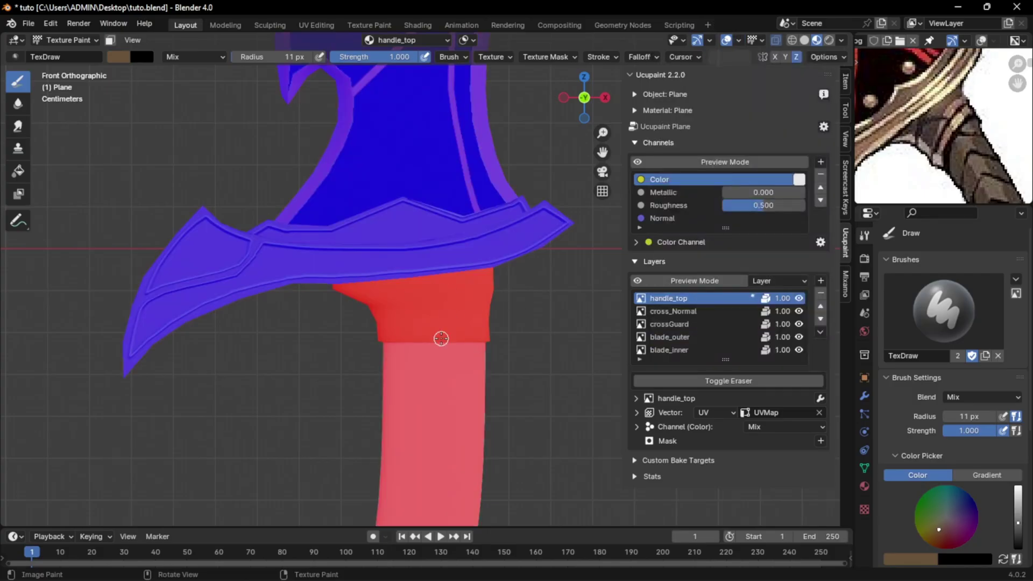
pyautogui.press('Tab')
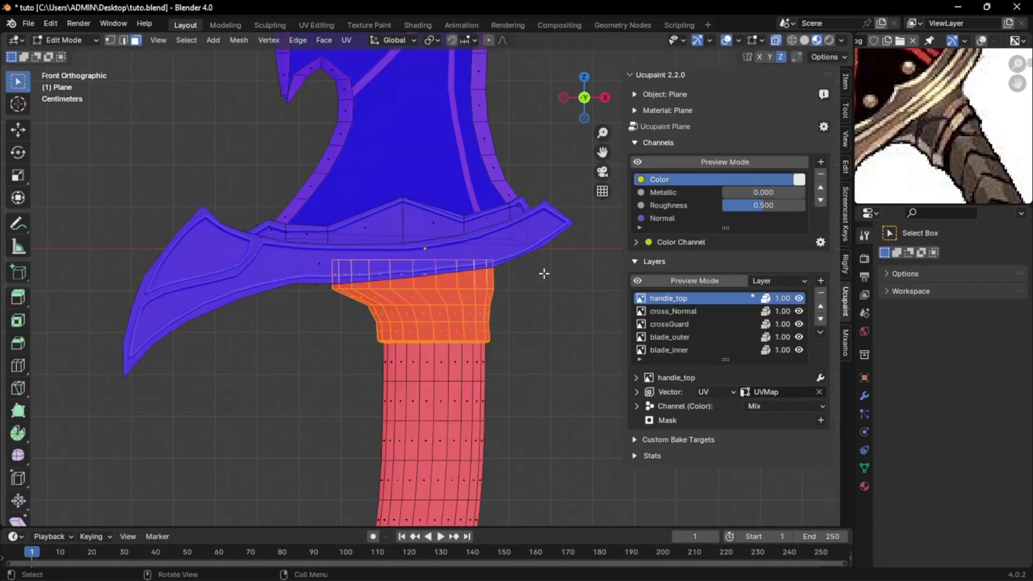
pyautogui.press('a')
pyautogui.hotkey('alt', 'a')
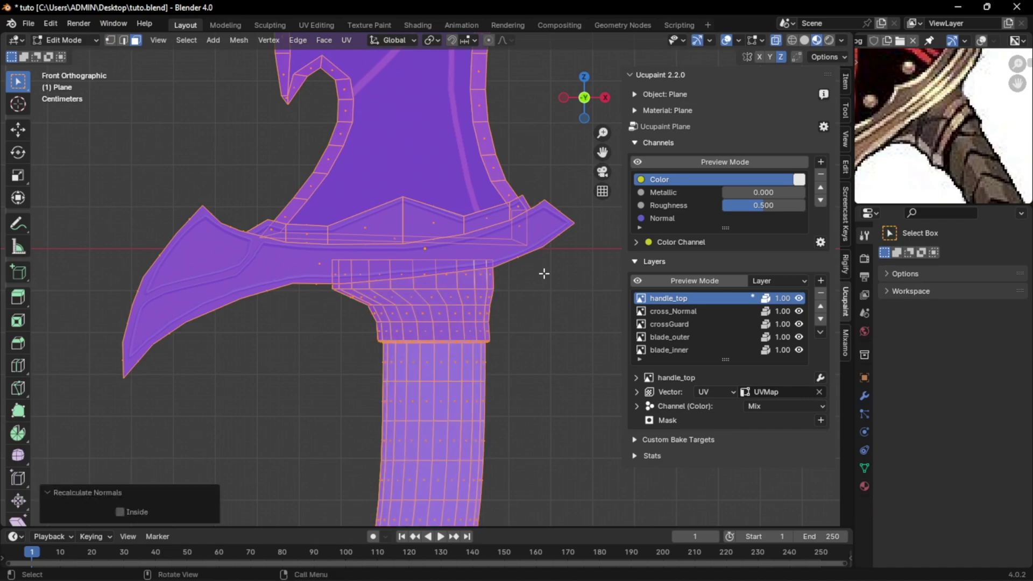
pyautogui.press('Tab')
pyautogui.click(740, 40)
pyautogui.click(713, 334)
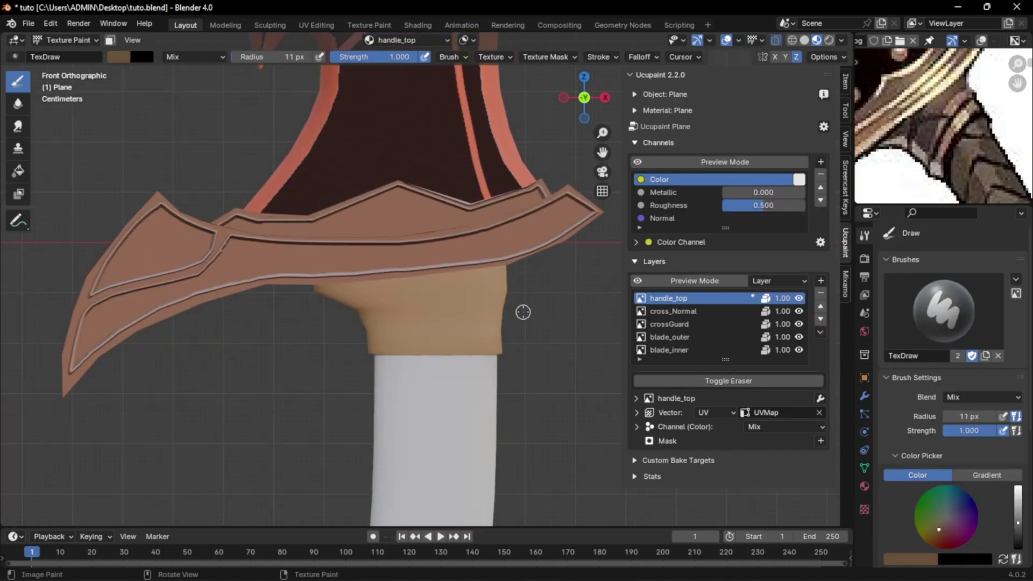
# - Make the Occlude and Backface Culling paint options quickly accessible and switch them off so strokes pass through the masked collar
pyautogui.scroll(-8, 918, 344)
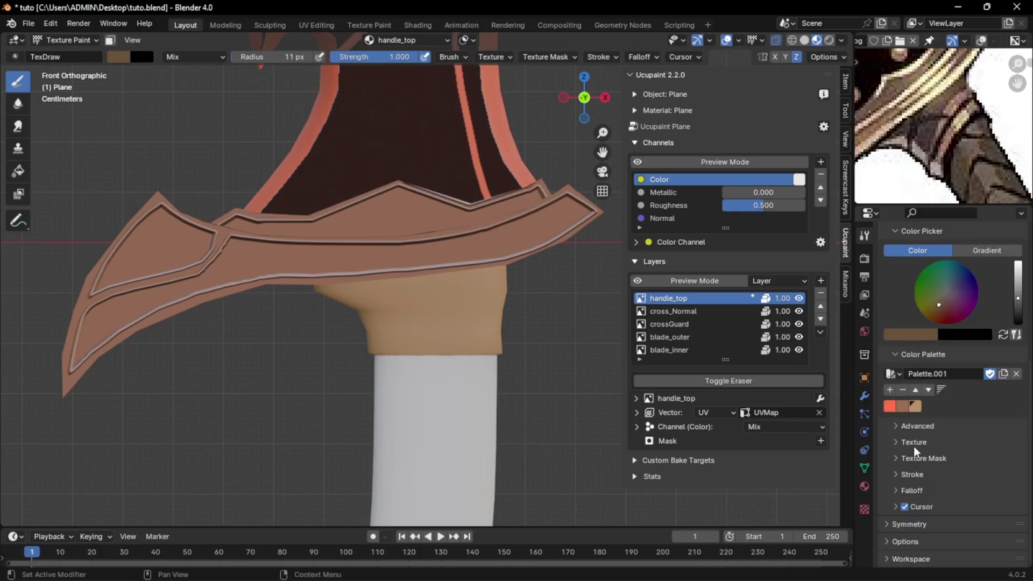
pyautogui.click(887, 542)
pyautogui.scroll(-4, 908, 510)
pyautogui.rightClick(946, 518)
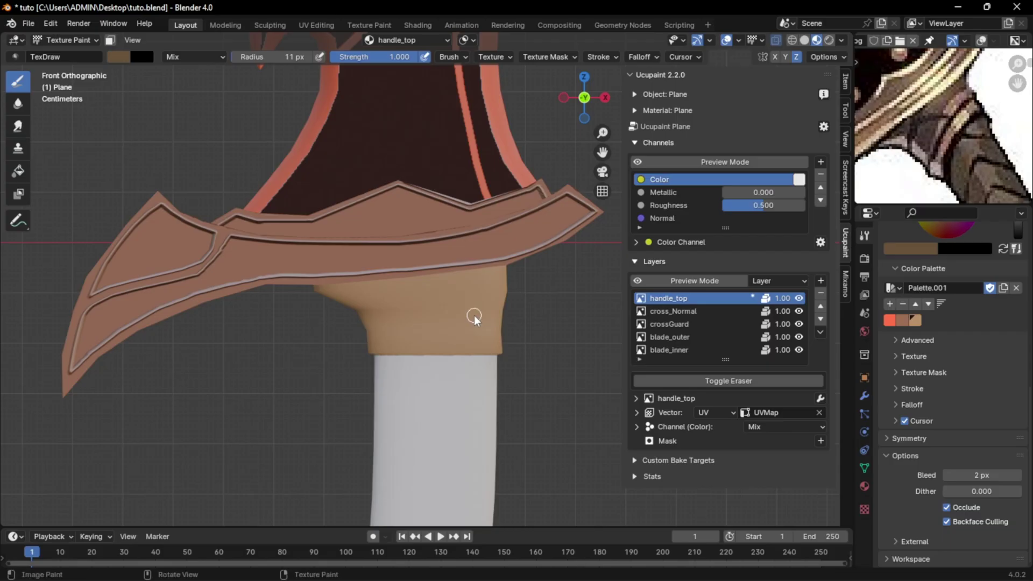
pyautogui.press('q')
pyautogui.click(440, 316)
pyautogui.press('q')
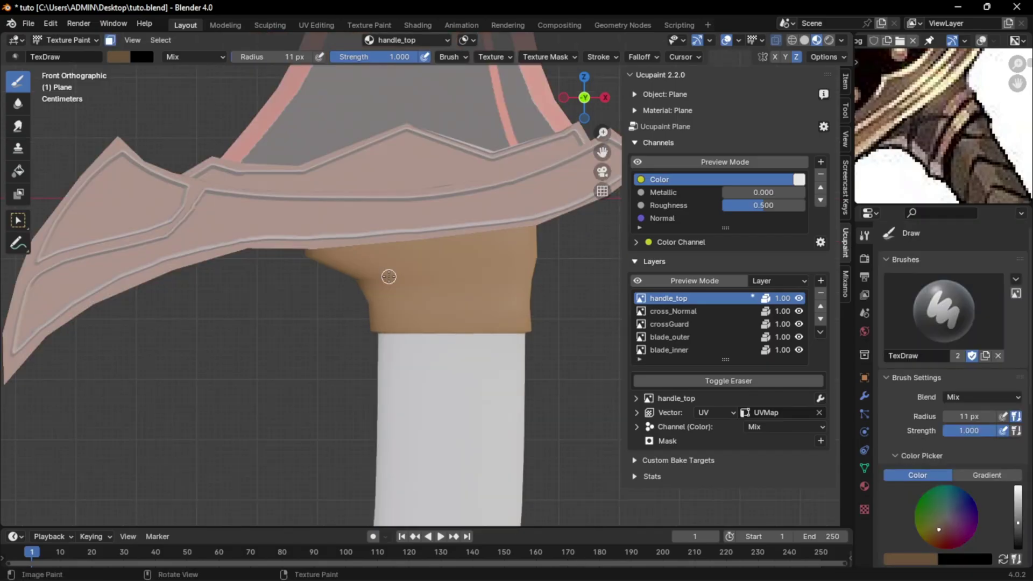
# - Test a dark brown stroke across the collar, adjust the brush falloff for the curved sides, and undo the stroke
pyautogui.moveTo(315, 304)
pyautogui.mouseDown()
pyautogui.moveTo(437, 279)
pyautogui.moveTo(599, 276)
pyautogui.mouseUp()
pyautogui.moveTo(533, 288)
pyautogui.mouseDown(button='middle')
pyautogui.moveTo(327, 284)
pyautogui.moveTo(446, 286)
pyautogui.mouseUp(button='middle')
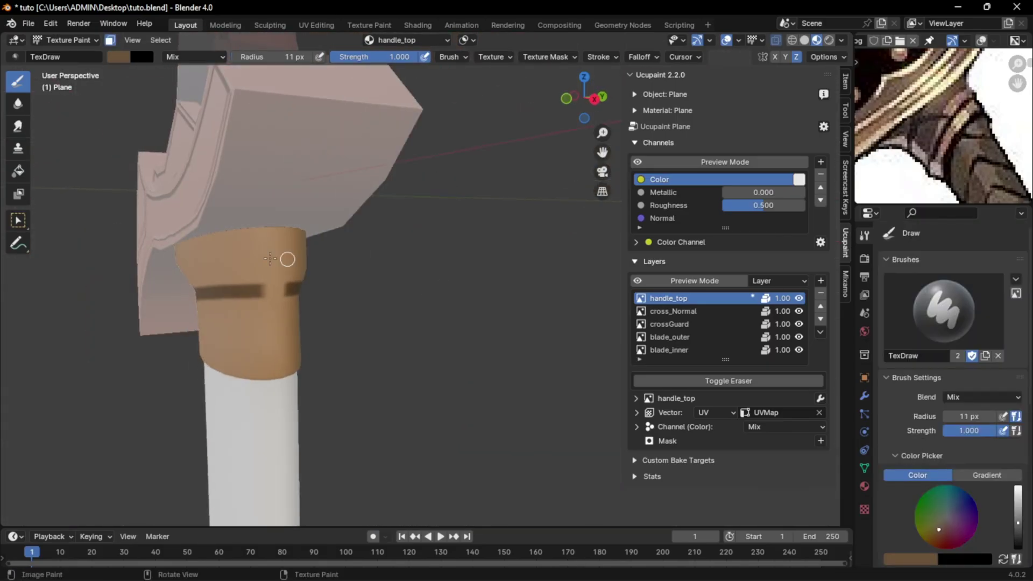
pyautogui.click(640, 56)
pyautogui.click(584, 245)
pyautogui.press('KP_1')
pyautogui.hotkey('ctrl', 'z')
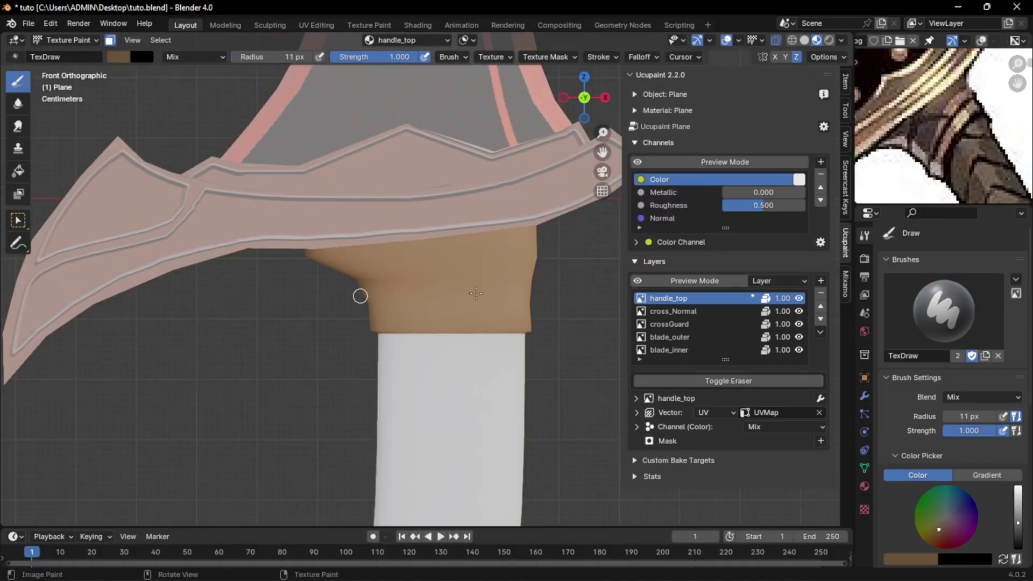
# - Try another horizontal stroke across the collar with the adjusted falloff and inspect it from the side
pyautogui.moveTo(360, 296); pyautogui.dragTo(609, 271)
pyautogui.moveTo(609, 271); pyautogui.dragTo(398, 285, button='middle')
pyautogui.press('KP_1')
pyautogui.hotkey('ctrl', 'z')
# - Paint dark brown diagonal lines and a horizontal band line across the handle collar to suggest crossed wrapping
pyautogui.moveTo(356, 295); pyautogui.dragTo(408, 235)
pyautogui.moveTo(356, 311)
pyautogui.mouseDown()
pyautogui.moveTo(601, 323)
pyautogui.moveTo(571, 305)
pyautogui.mouseUp()
pyautogui.moveTo(414, 240)
pyautogui.mouseDown()
pyautogui.moveTo(525, 328)
pyautogui.moveTo(500, 302)
pyautogui.mouseUp()
pyautogui.hotkey('ctrl', 'z')
pyautogui.moveTo(468, 265); pyautogui.dragTo(581, 267)
pyautogui.scroll(1, 553, 270)
pyautogui.scroll(-5, 554, 270)
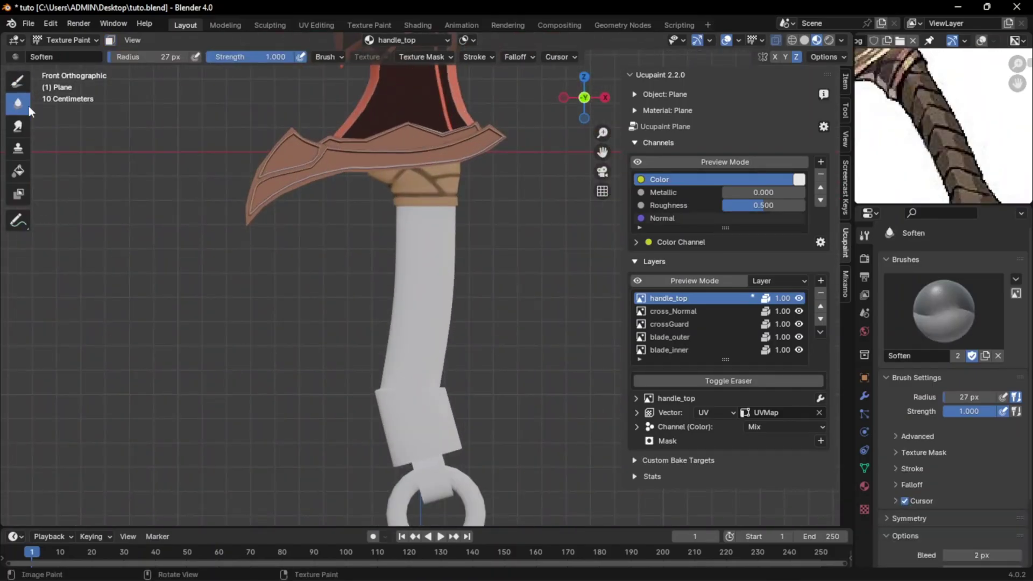
# - Sample the brown of the grip in the reference image as the Fill tool's color
pyautogui.click(22, 171)
pyautogui.click(114, 57)
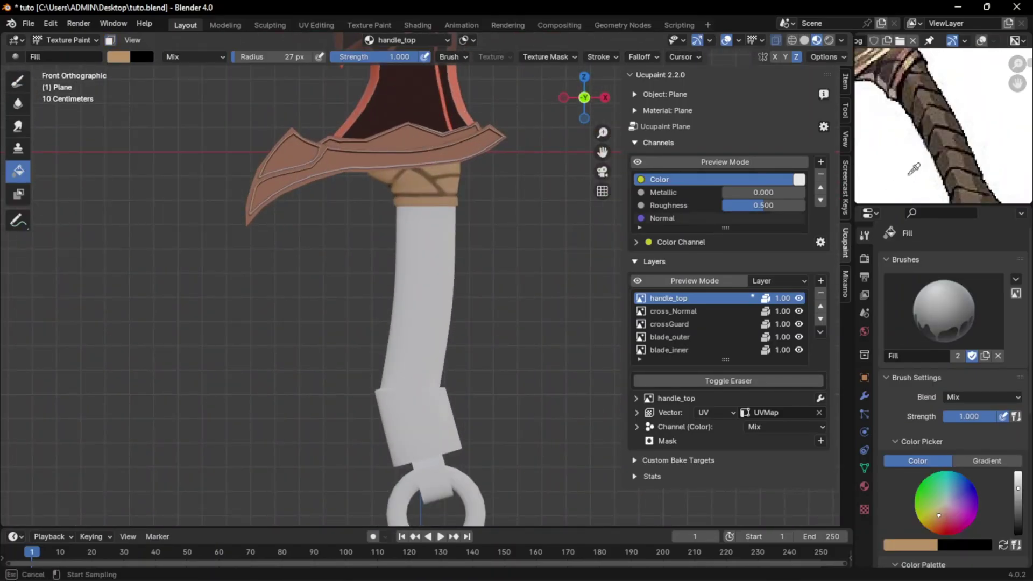
pyautogui.press('s')
# - Select the faces of the curved grip and its end block, including the block's underside, and restrict painting to them
pyautogui.press('Tab')
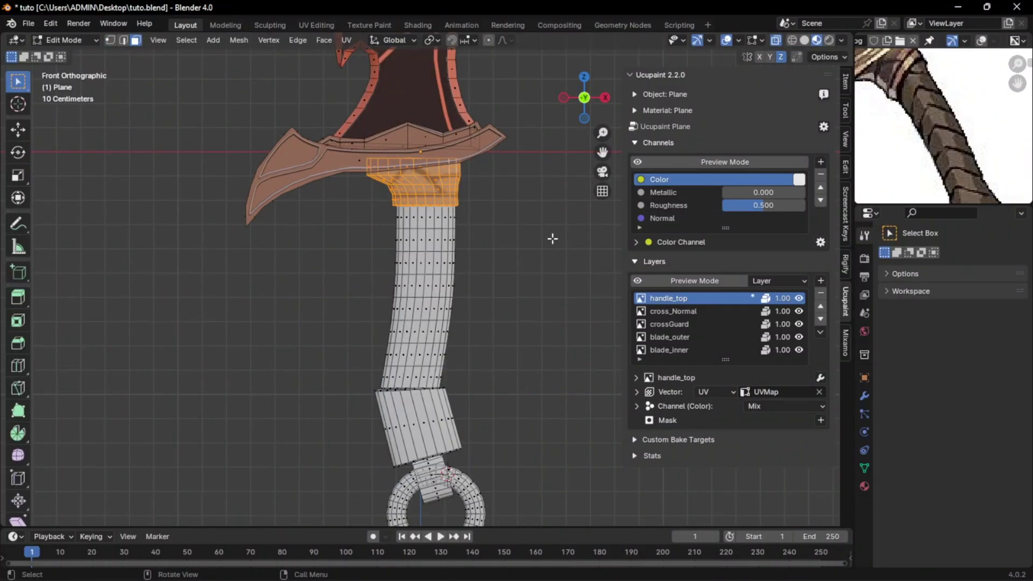
pyautogui.keyDown('shift'); pyautogui.moveTo(507, 264); pyautogui.dragTo(493, 199, button='middle'); pyautogui.keyUp('shift')
pyautogui.hotkey('alt', 'z')
pyautogui.hotkey('alt', 'z')
pyautogui.moveTo(466, 373); pyautogui.dragTo(333, 143)
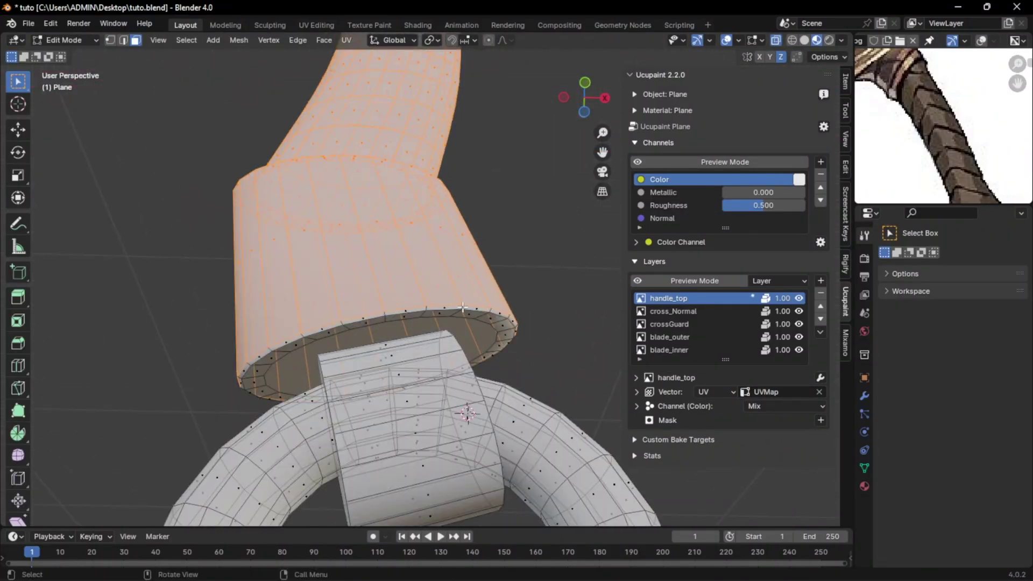
pyautogui.keyDown('alt'); pyautogui.keyDown('shift'); pyautogui.click(463, 307); pyautogui.keyUp('shift'); pyautogui.keyUp('alt')
pyautogui.hotkey('alt', 'z')
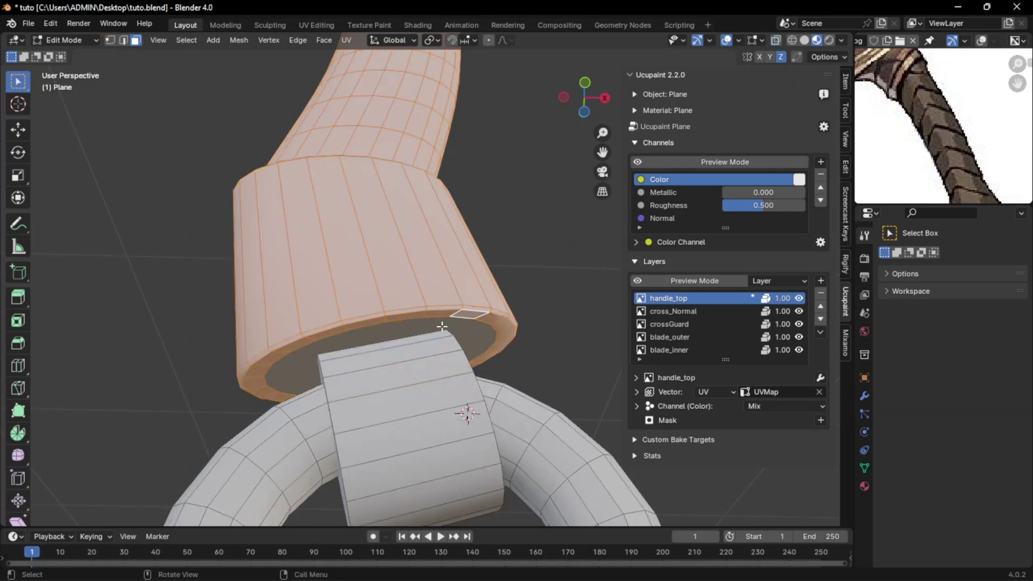
pyautogui.keyDown('shift'); pyautogui.click(445, 324); pyautogui.keyUp('shift')
pyautogui.press('KP_1')
pyautogui.scroll(-3, 438, 216)
pyautogui.keyDown('shift'); pyautogui.moveTo(437, 188); pyautogui.dragTo(444, 268, button='middle'); pyautogui.keyUp('shift')
pyautogui.press('Tab')
pyautogui.click(110, 40)
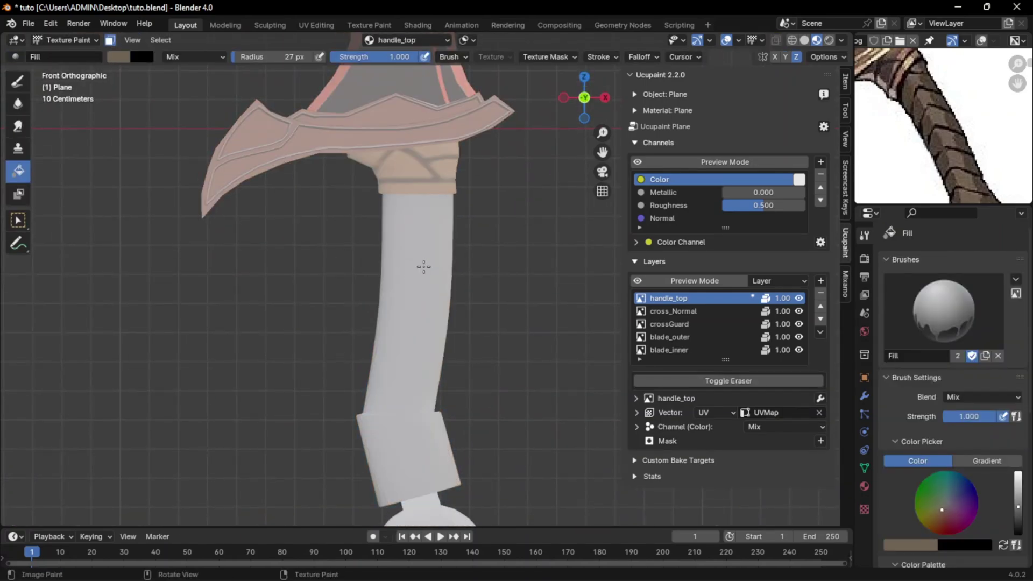
# - Add a new image layer named handle_base for the grip
pyautogui.click(821, 281)
pyautogui.click(544, 295)
pyautogui.click(590, 314)
pyautogui.write('handle_base')
pyautogui.click(598, 359)
pyautogui.click(541, 446)
# - Fill the grip and end block with the sampled brown and turn off the face selection mask
pyautogui.scroll(-1, 425, 293)
pyautogui.click(427, 295)
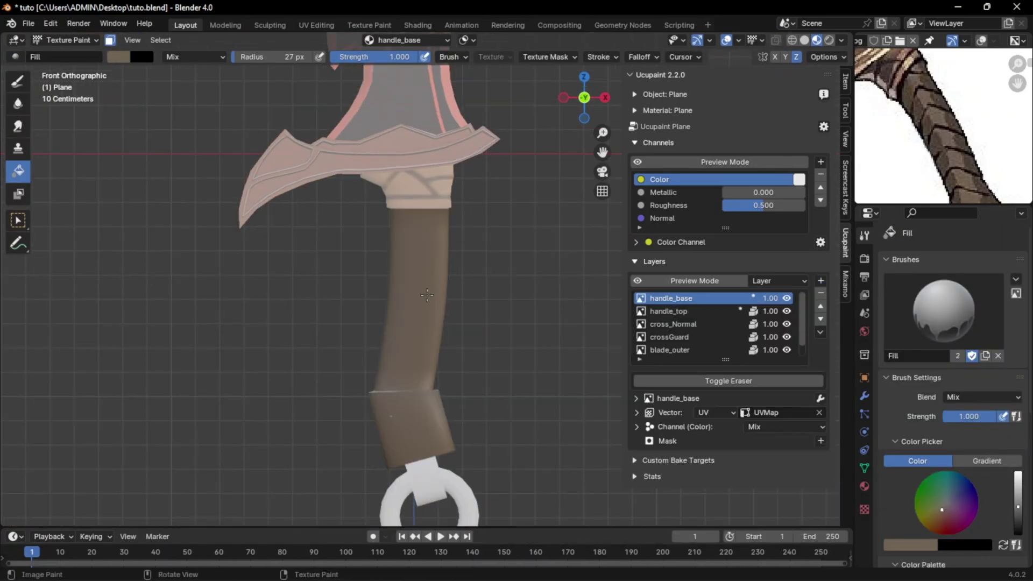
pyautogui.click(110, 40)
# - Change the Draw brush's stroke method for painting dark brown chevron lines along the grip on the lines layer
pyautogui.scroll(-3, 377, 269)
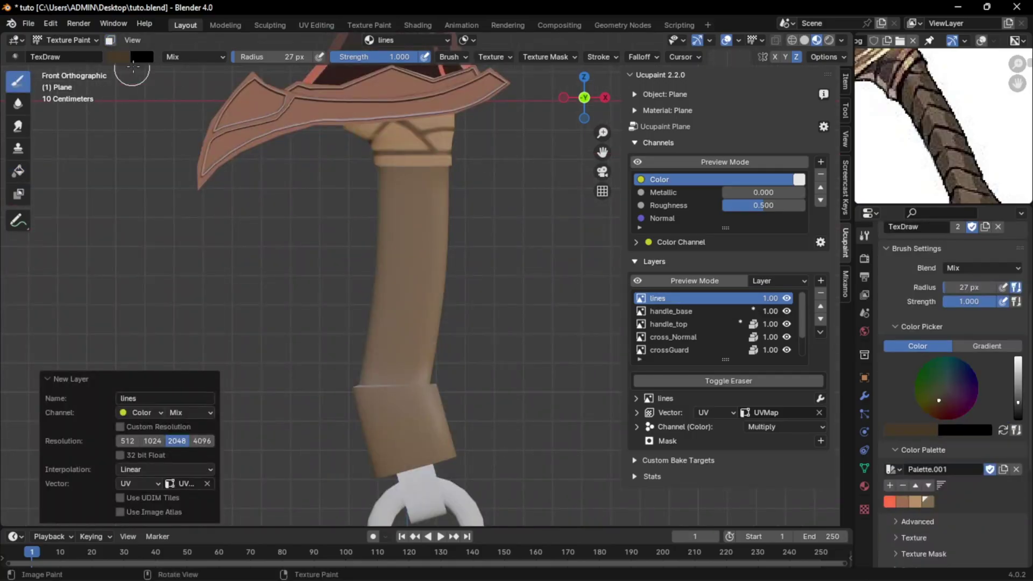
pyautogui.press('e')
pyautogui.click(314, 256)
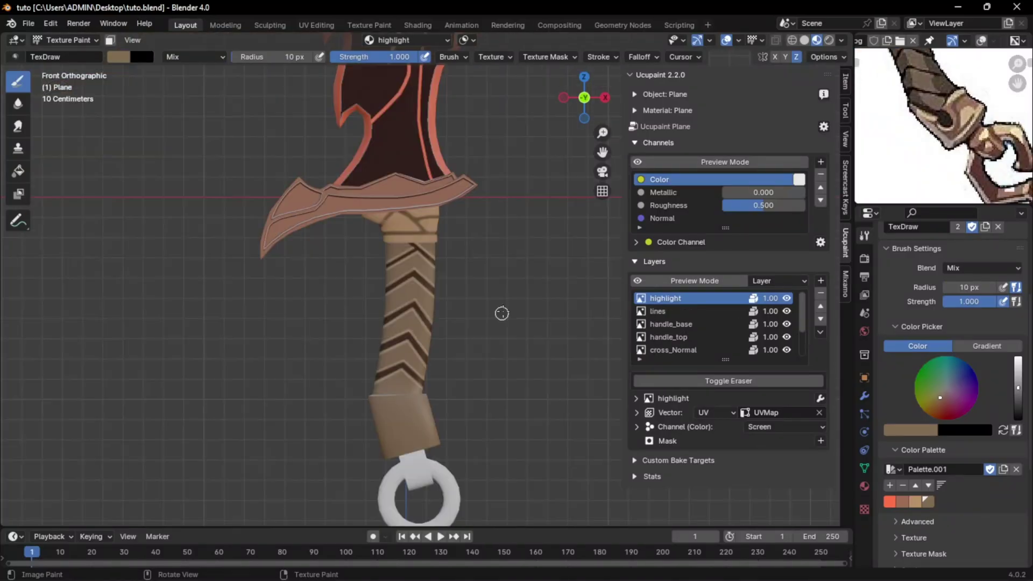
# - Add a new 2048 image layer named Gold to the Color channel, with 32 bit Float disabled
pyautogui.keyDown('shift'); pyautogui.moveTo(452, 430); pyautogui.dragTo(464, 319, button='middle'); pyautogui.keyUp('shift')
pyautogui.scroll(2, 431, 320)
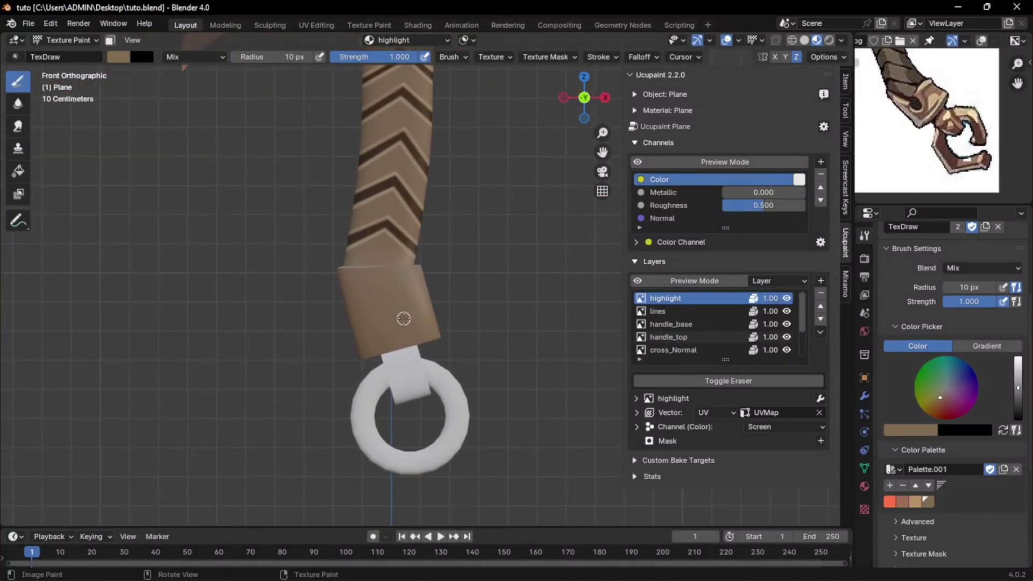
pyautogui.click(820, 281)
pyautogui.click(595, 296)
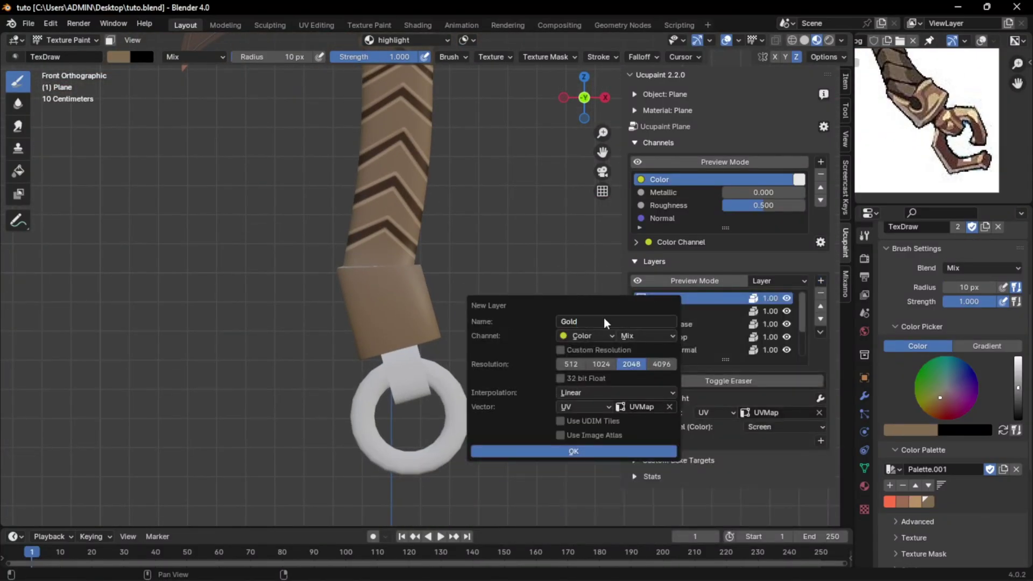
pyautogui.press('Return')
# - Restrict painting to the handle's end block, connector and ring, and fill them with pale yellow
pyautogui.press('Tab')
pyautogui.press('b')
pyautogui.moveTo(323, 284); pyautogui.dragTo(544, 509)
pyautogui.press('Tab')
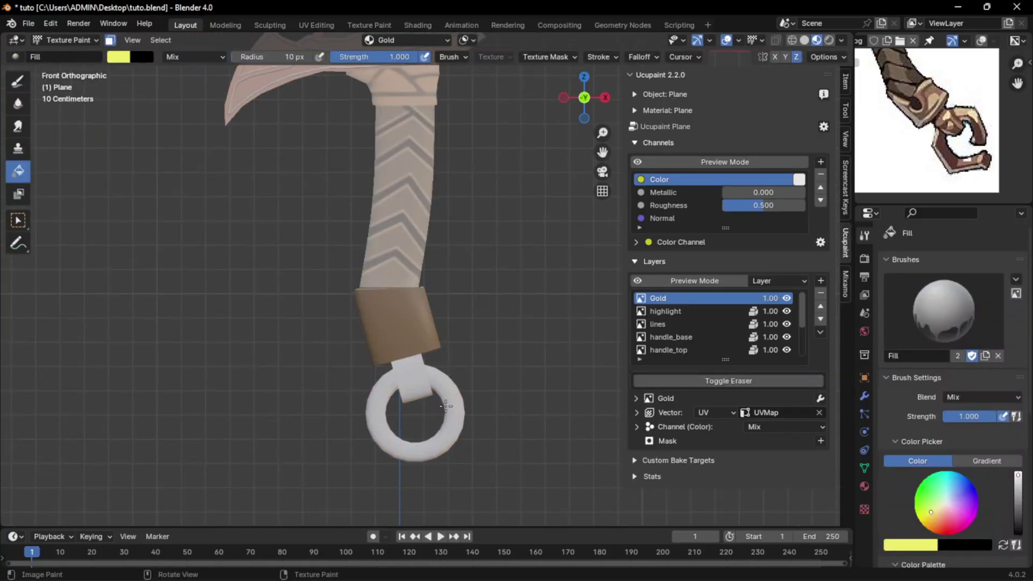
pyautogui.click(409, 325)
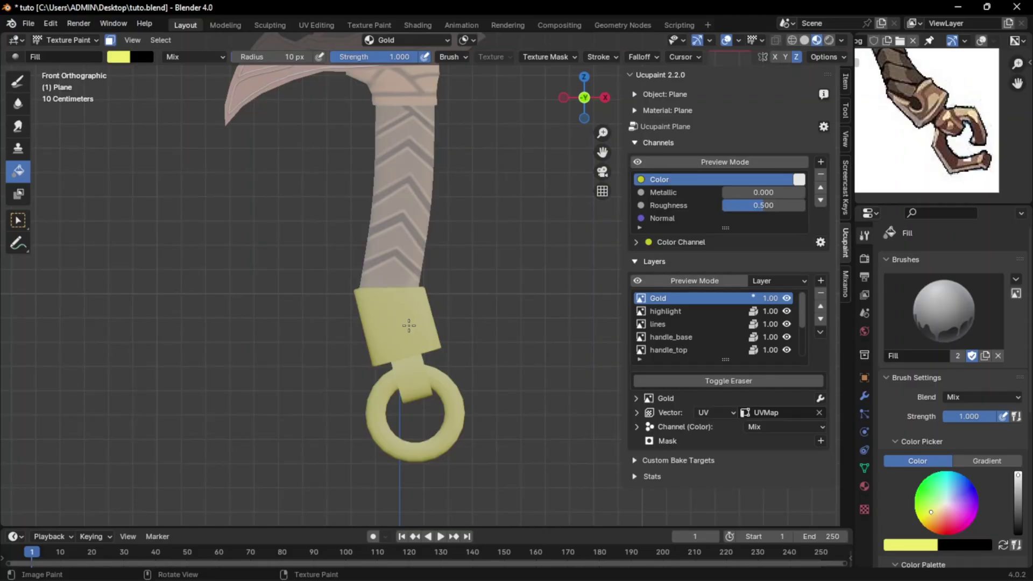
pyautogui.press('m')
# - Enable the Metallic and Roughness channels for the Gold layer
pyautogui.keyDown('shift'); pyautogui.moveTo(455, 313); pyautogui.dragTo(456, 279, button='middle'); pyautogui.keyUp('shift')
pyautogui.scroll(1, 455, 280)
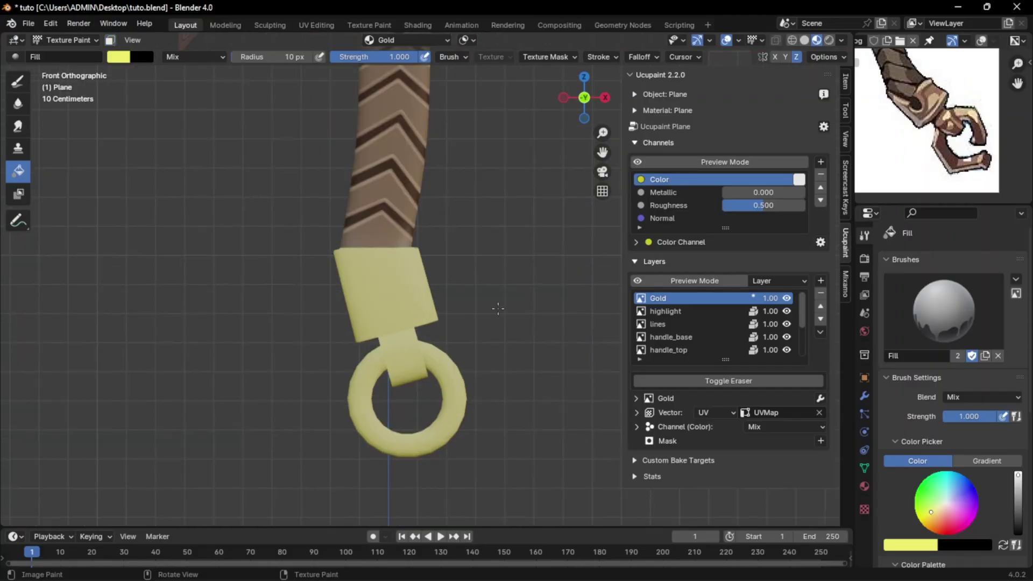
pyautogui.click(636, 427)
pyautogui.click(818, 455)
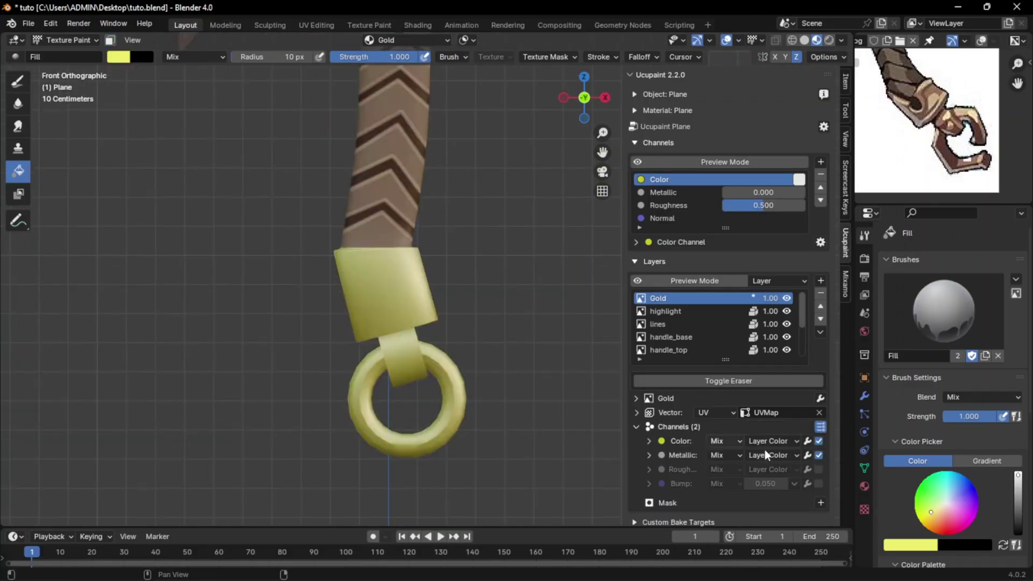
pyautogui.click(817, 470)
# - Switch the Gold layer's Metallic and Roughness to custom values, with Metallic at 1.000 and Roughness at about 0.426
pyautogui.click(775, 456)
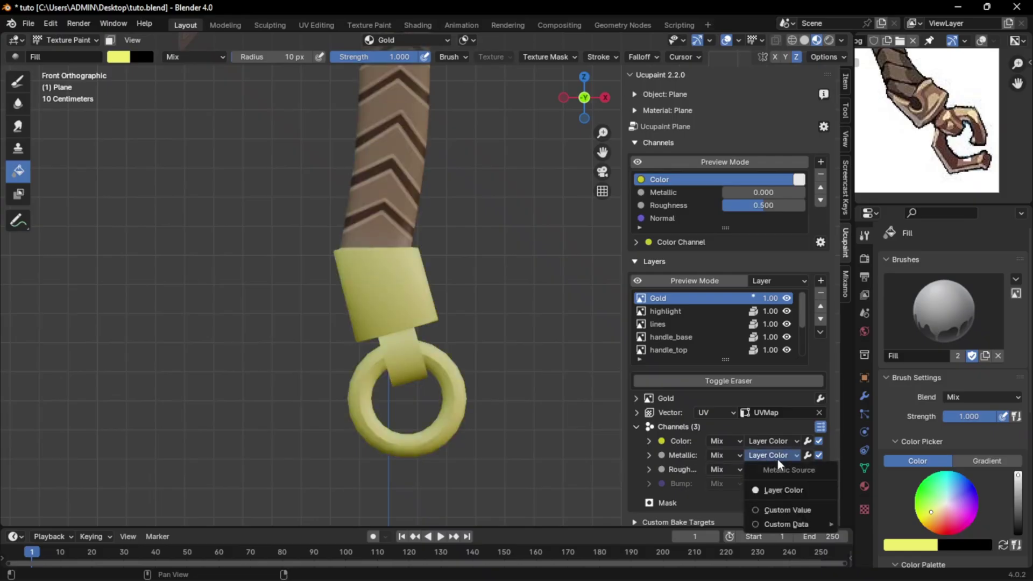
pyautogui.click(783, 511)
pyautogui.click(774, 469)
pyautogui.click(787, 524)
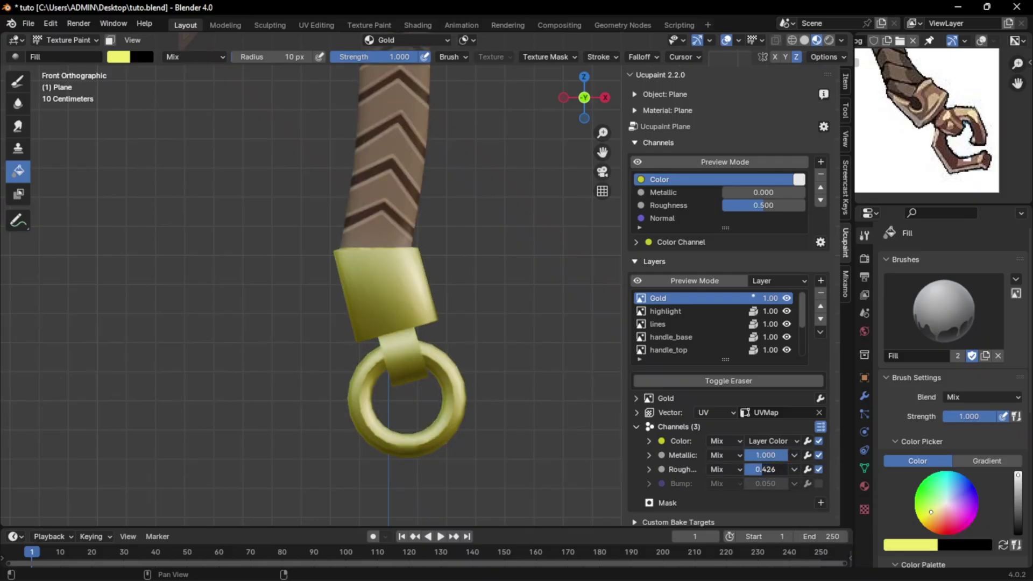
pyautogui.moveTo(763, 470)
pyautogui.mouseDown()
pyautogui.moveTo(776, 469)
pyautogui.moveTo(765, 470)
pyautogui.mouseUp()
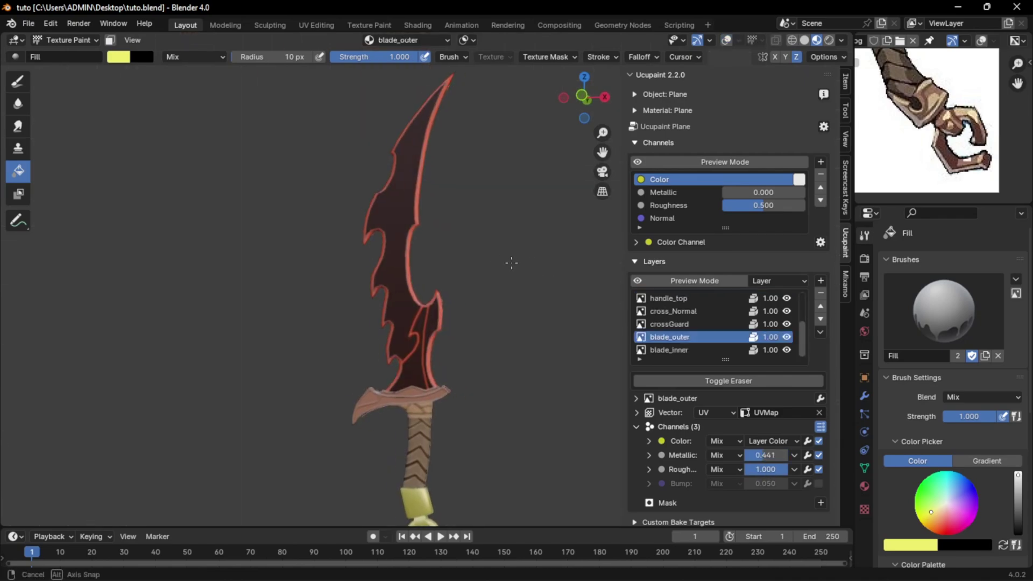
# - Bake all Ucupaint channels to images at 2048 resolution with 5 samples
pyautogui.moveTo(517, 279); pyautogui.dragTo(547, 278, button='middle')
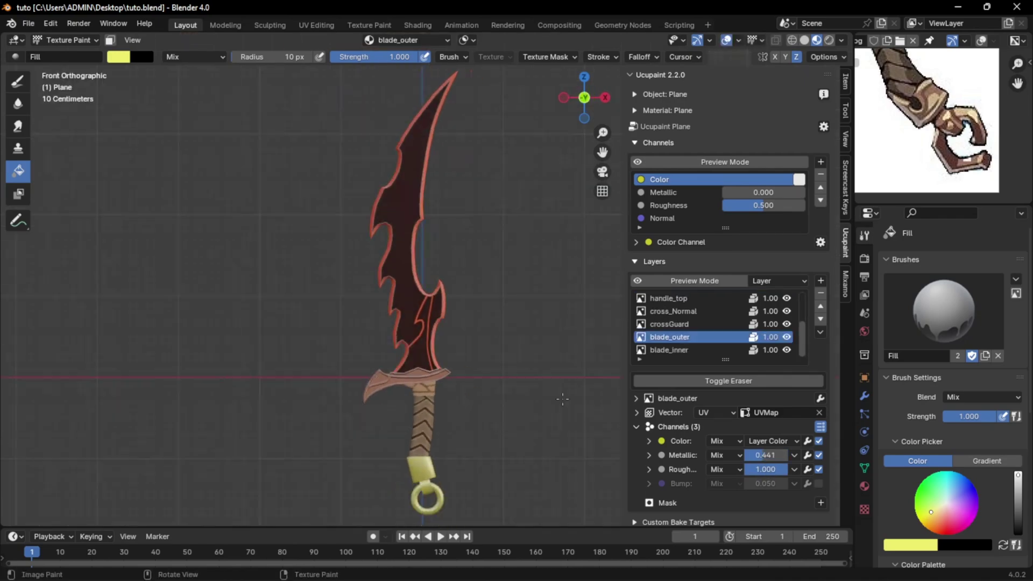
pyautogui.scroll(4, 670, 320)
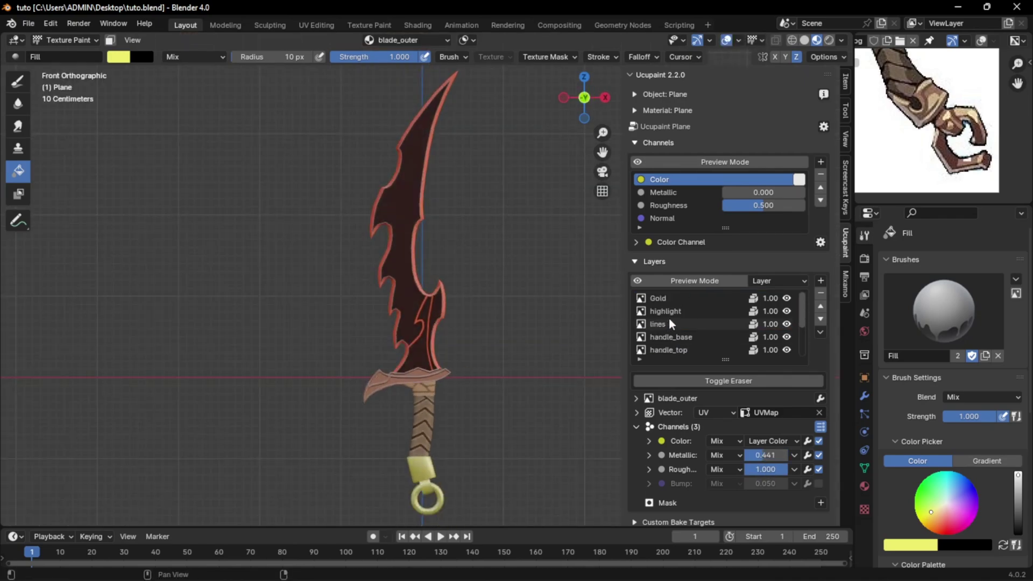
pyautogui.scroll(-2, 667, 319)
pyautogui.scroll(2, 678, 310)
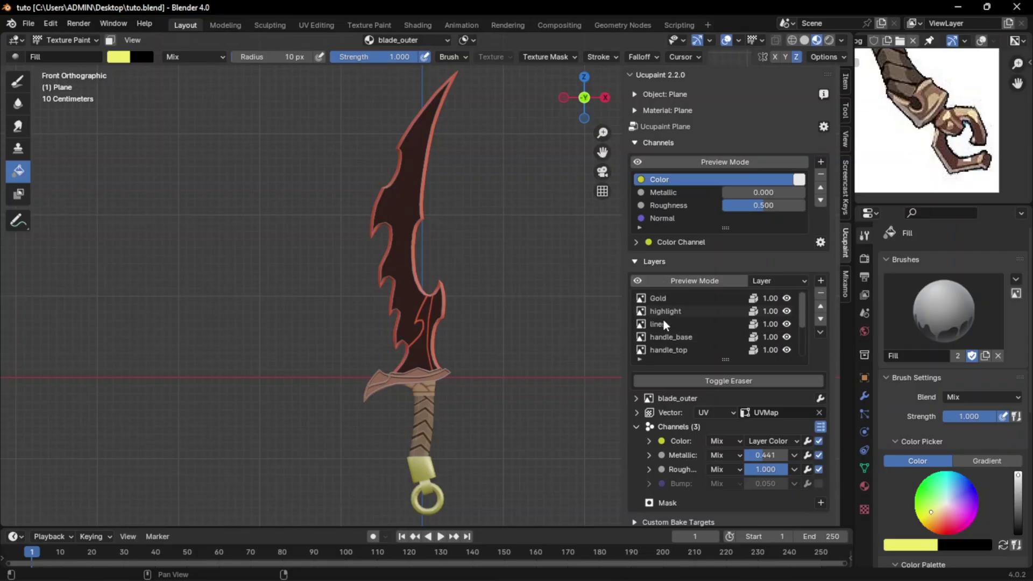
pyautogui.click(823, 127)
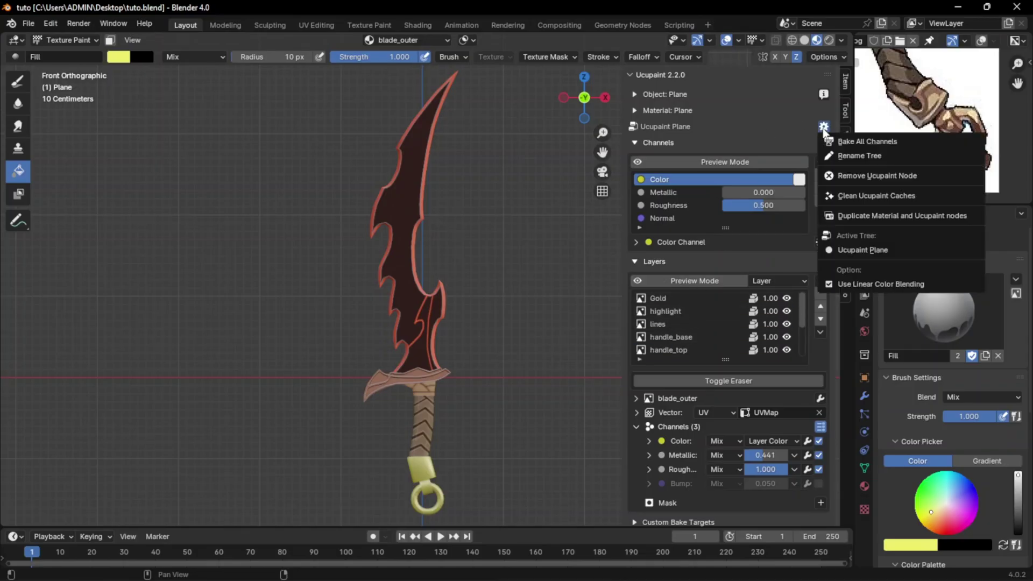
pyautogui.click(883, 143)
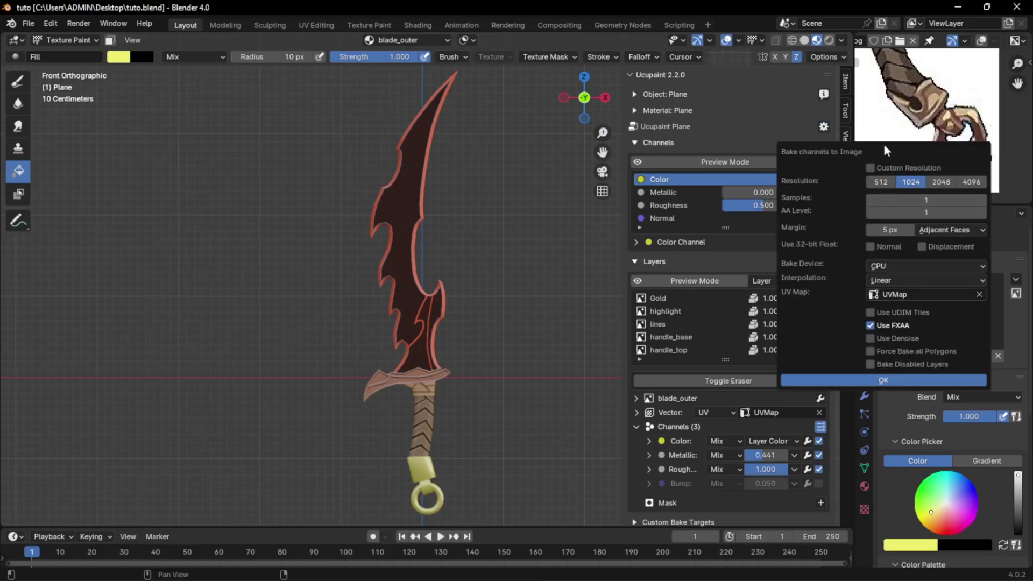
pyautogui.click(942, 182)
pyautogui.click(939, 200)
pyautogui.press('Return')
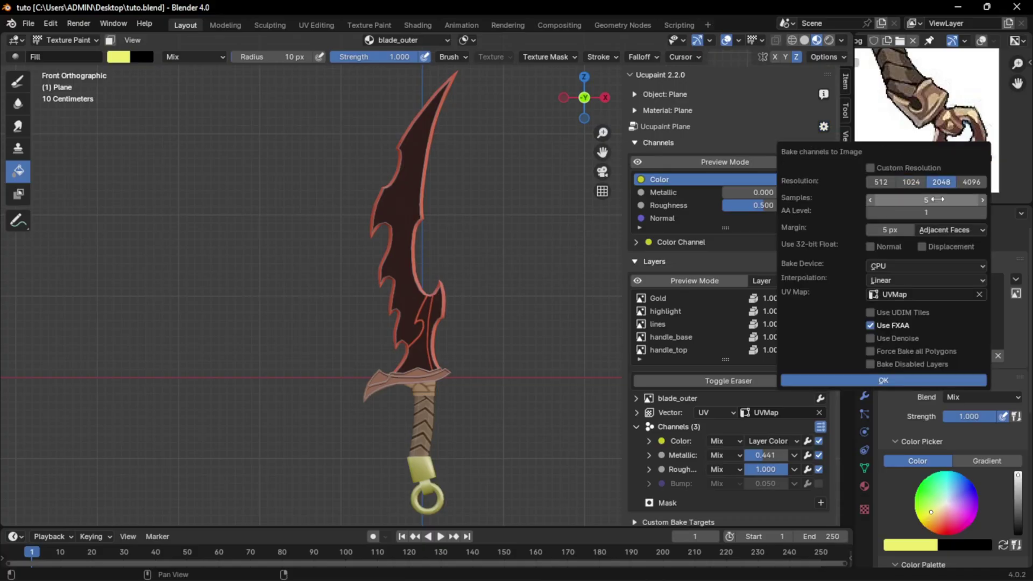
pyautogui.click(888, 381)
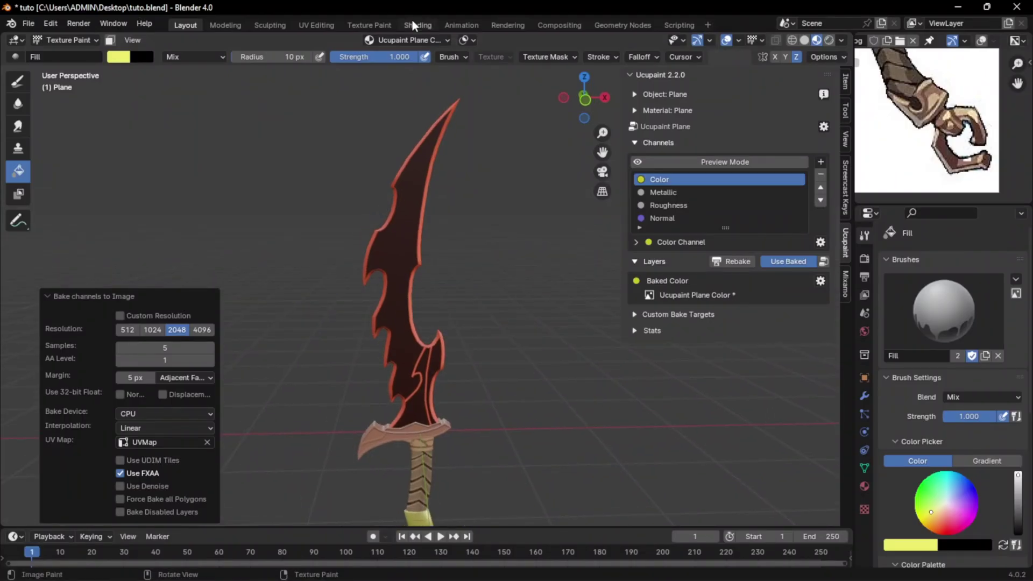
# - Examine the sword material's shader nodes in the Shading workspace, then return to the Layout workspace
pyautogui.click(419, 25)
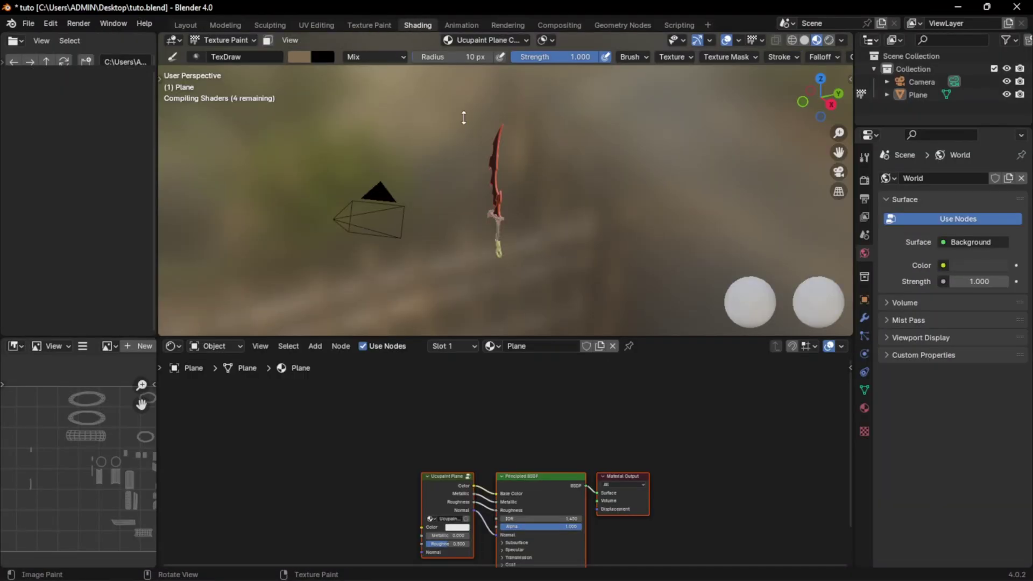
pyautogui.scroll(7, 553, 200)
pyautogui.moveTo(486, 174); pyautogui.dragTo(554, 259, button='middle')
pyautogui.scroll(-2, 553, 200)
pyautogui.scroll(5, 597, 392)
pyautogui.moveTo(562, 498); pyautogui.dragTo(570, 434, button='middle')
pyautogui.click(185, 26)
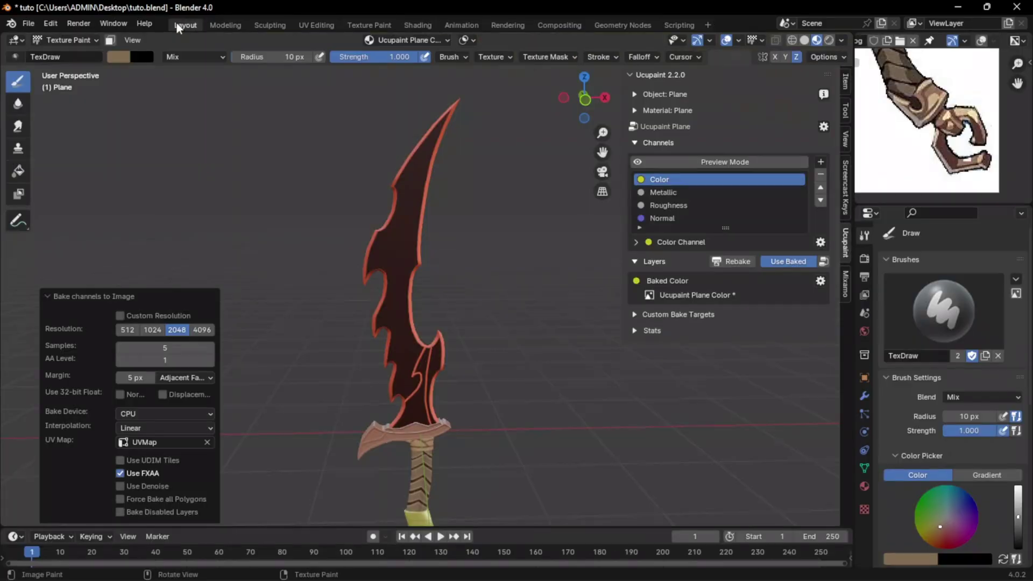
# - Expose the baked textures outside the Ucupaint node and bring their image nodes into view in the Shading workspace
pyautogui.click(825, 262)
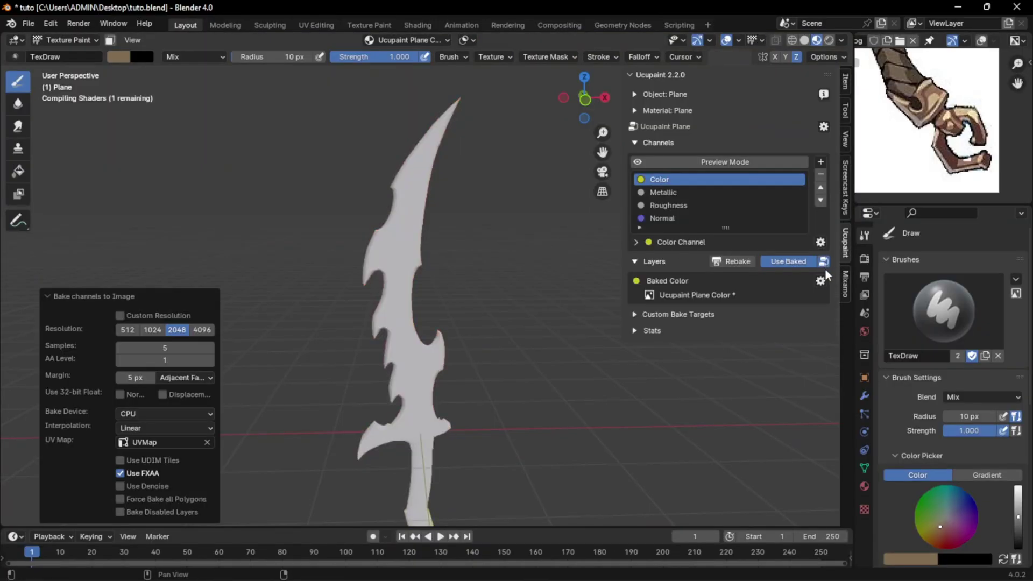
pyautogui.click(421, 27)
pyautogui.scroll(-6, 661, 447)
pyautogui.moveTo(661, 446)
pyautogui.mouseDown(button='middle')
pyautogui.moveTo(523, 438)
pyautogui.moveTo(511, 402)
pyautogui.mouseUp(button='middle')
pyautogui.scroll(-8, 512, 402)
pyautogui.scroll(7, 538, 452)
pyautogui.moveTo(538, 455); pyautogui.dragTo(569, 484, button='middle')
pyautogui.scroll(5, 568, 443)
pyautogui.moveTo(569, 443); pyautogui.dragTo(564, 402, button='middle')
# - Inspect the baked texture nodes one after another, starting with Color and Metallic, and check their images
pyautogui.click(520, 423)
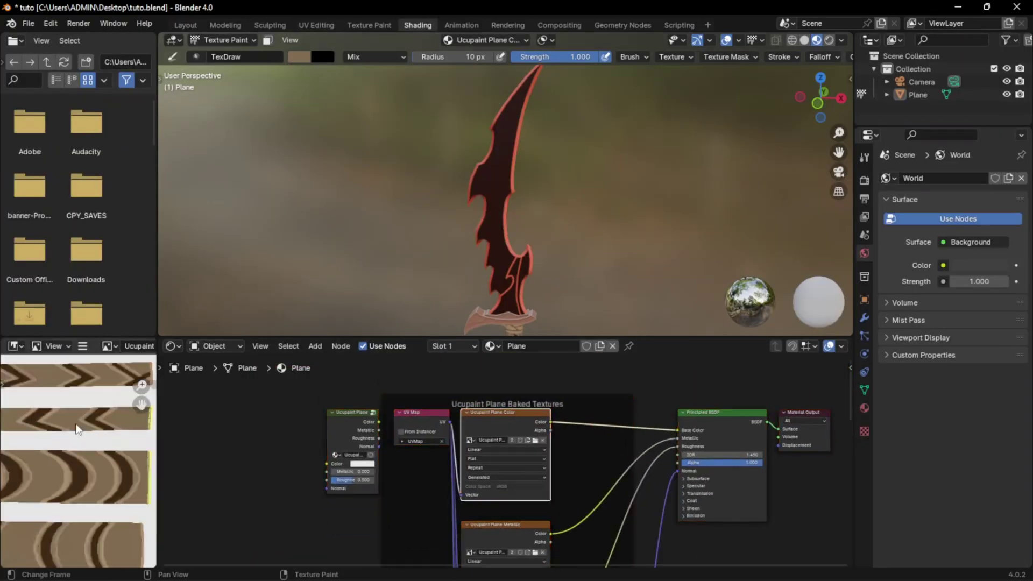
pyautogui.scroll(-7, 75, 425)
pyautogui.click(506, 523)
pyautogui.moveTo(506, 523); pyautogui.dragTo(514, 378, button='middle')
pyautogui.click(508, 520)
pyautogui.click(530, 485)
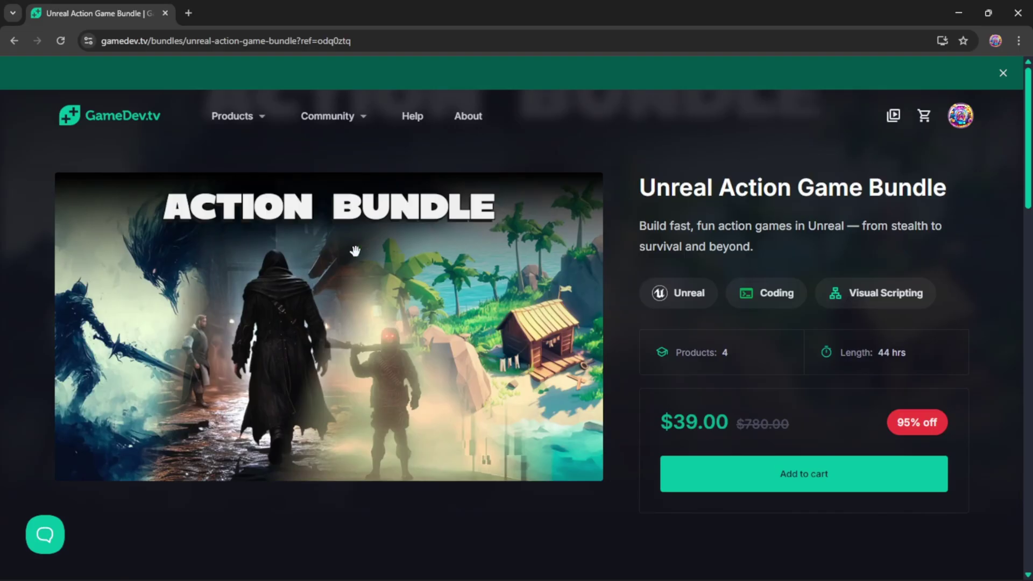
# - Switch to the browser and read through GameDev.tv's Unreal Action Game Bundle and Unity Builder Bundle pages
pyautogui.scroll(-10, 91, 484)
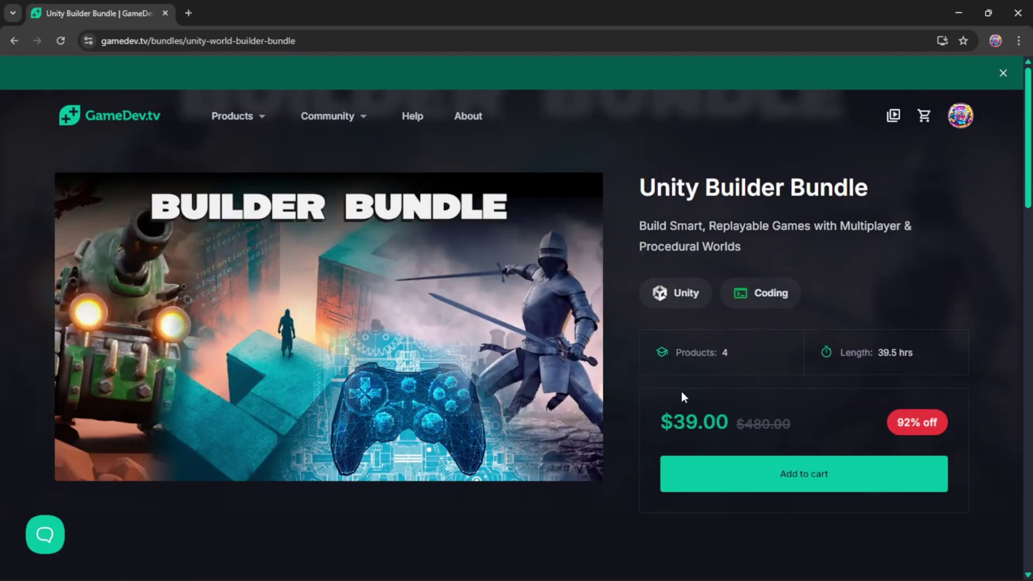
pyautogui.scroll(-6, 645, 414)
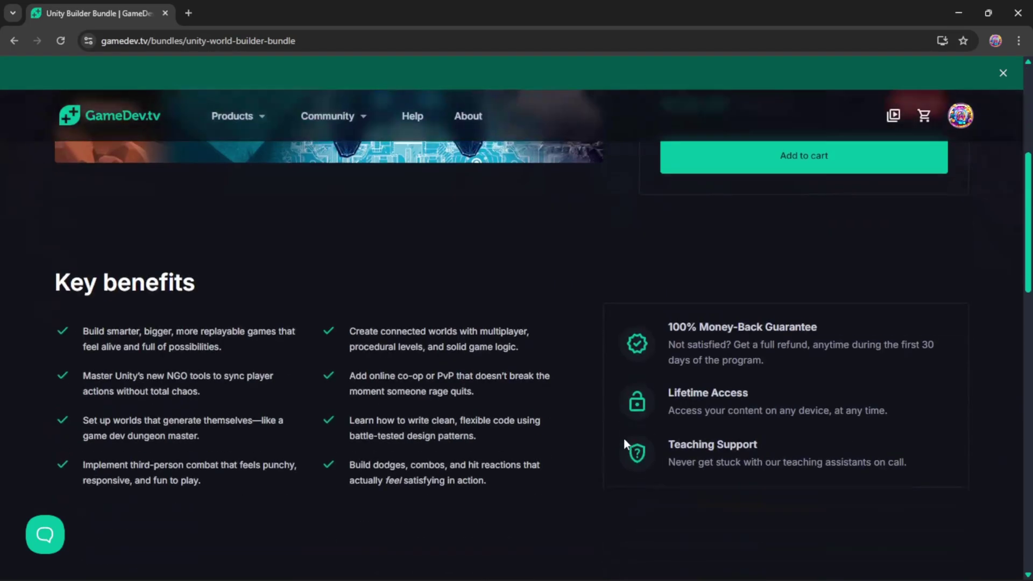
pyautogui.scroll(-8, 624, 438)
pyautogui.scroll(1, 666, 451)
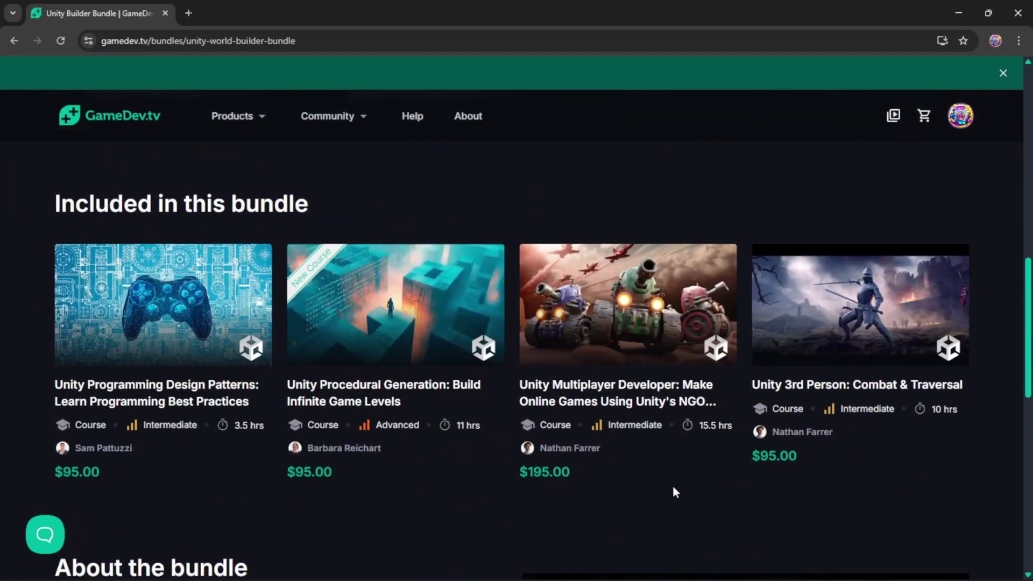